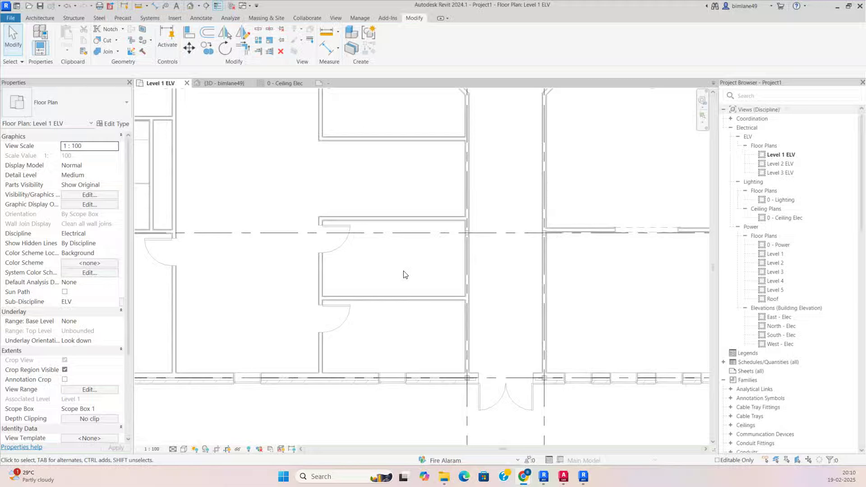
{"action": "scroll", "coordinate": [380, 235], "scroll_direction": "down", "scroll_amount": 4}
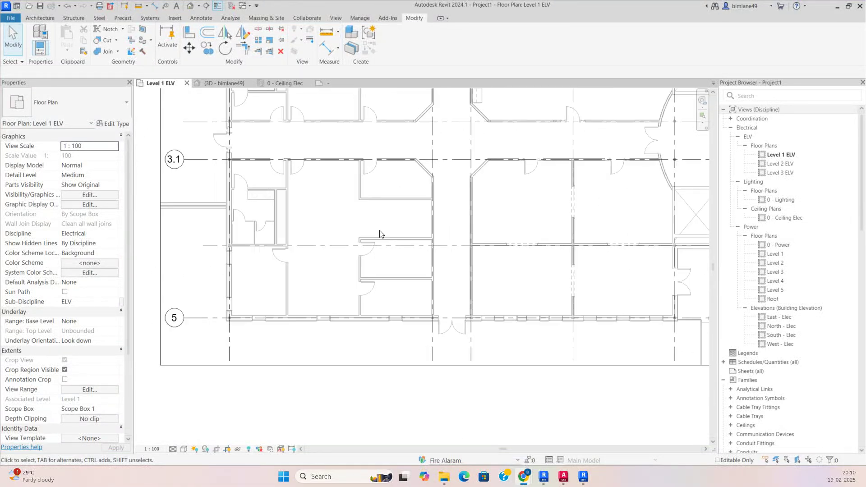
{"action": "scroll", "coordinate": [372, 252], "scroll_direction": "down", "scroll_amount": 3}
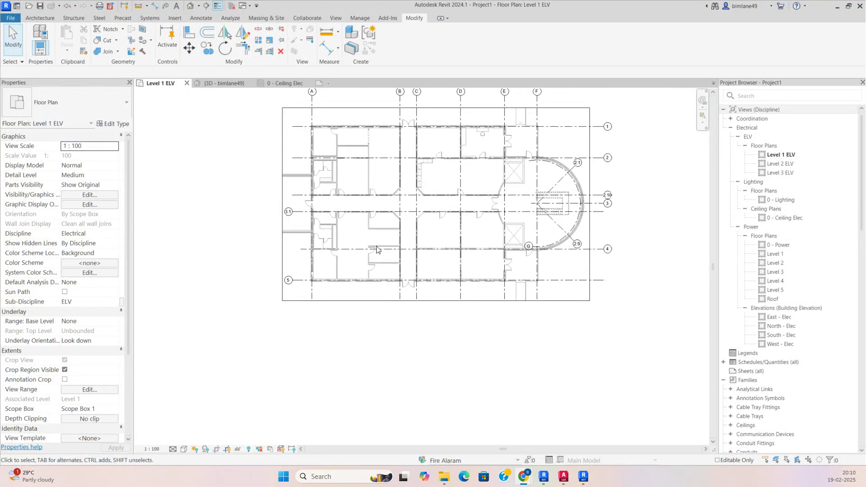
{"action": "scroll", "coordinate": [388, 194], "scroll_direction": "up", "scroll_amount": 5}
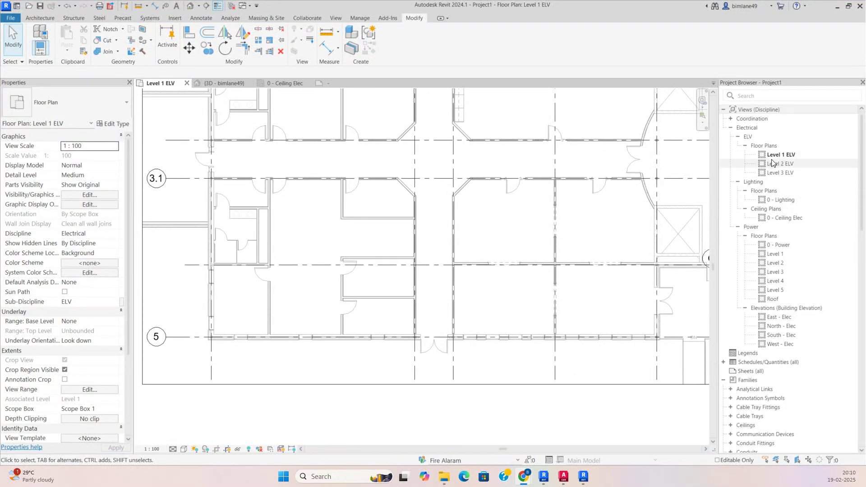
{"action": "scroll", "coordinate": [381, 295], "scroll_direction": "up", "scroll_amount": 1}
{"action": "scroll", "coordinate": [389, 288], "scroll_direction": "up", "scroll_amount": 1}
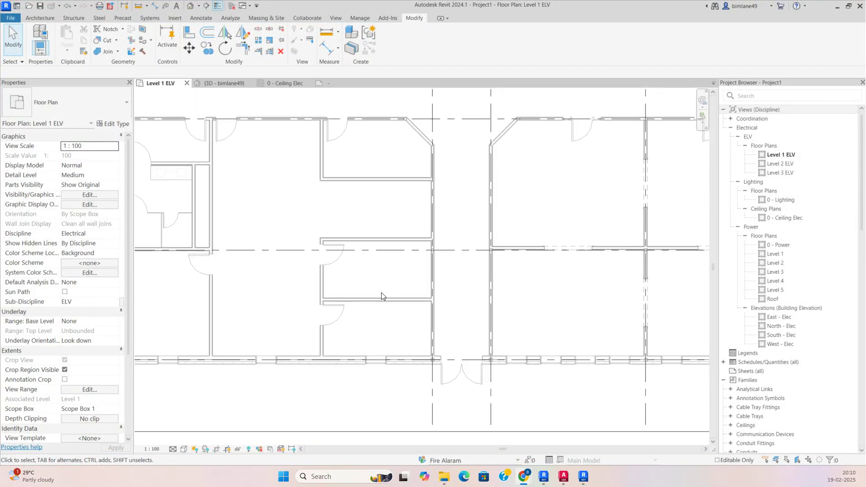
{"action": "scroll", "coordinate": [377, 318], "scroll_direction": "down", "scroll_amount": 1}
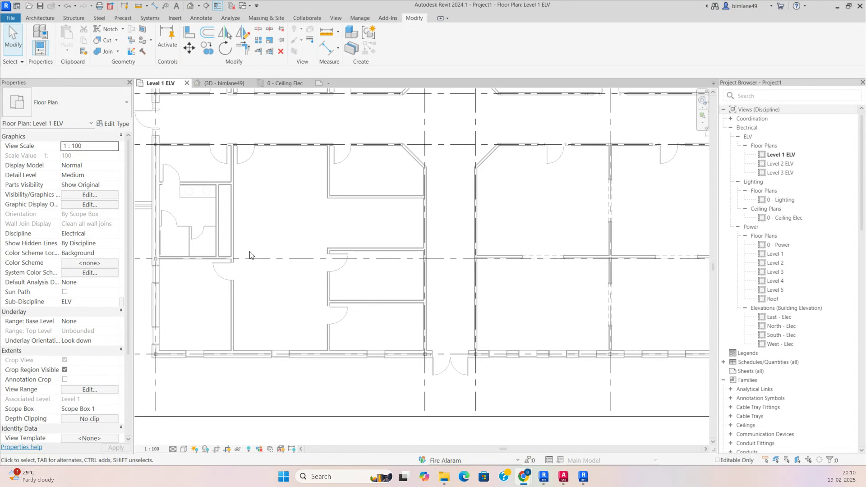
Step: Place two rotated AV RACK 800x1000x1200 electrical equipment racks, one below the other, in the small room just below the horizontal gridline
{"action": "left_click", "coordinate": [147, 19]}
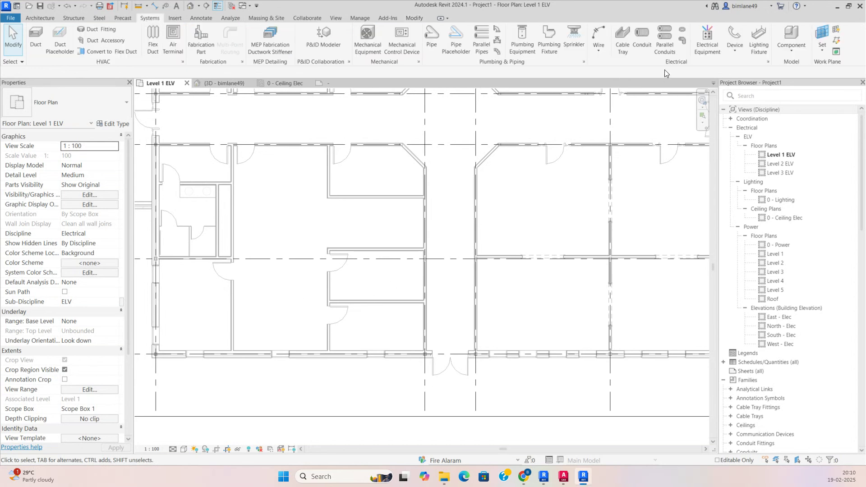
{"action": "left_click", "coordinate": [705, 48]}
{"action": "scroll", "coordinate": [382, 287], "scroll_direction": "up", "scroll_amount": 2}
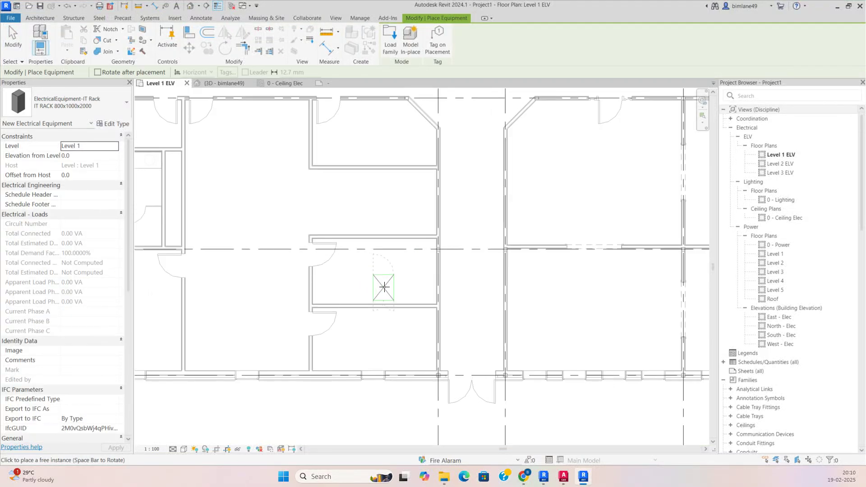
{"action": "left_click", "coordinate": [72, 107]}
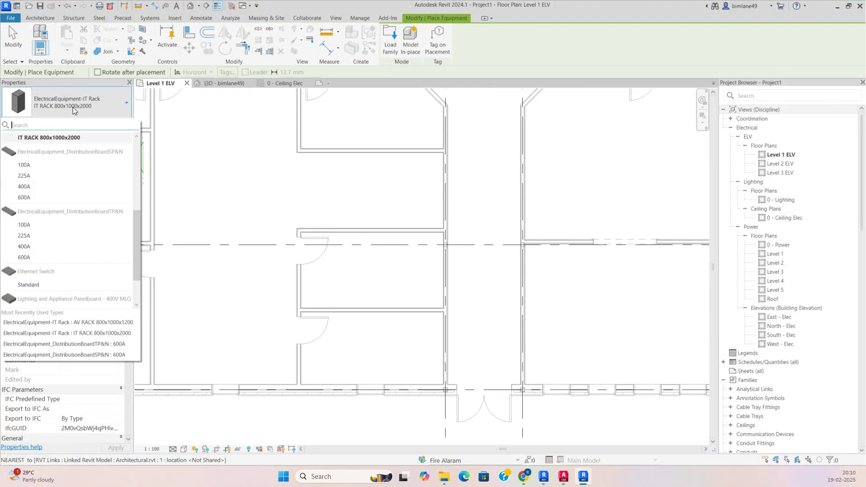
{"action": "scroll", "coordinate": [43, 195], "scroll_direction": "up", "scroll_amount": 2}
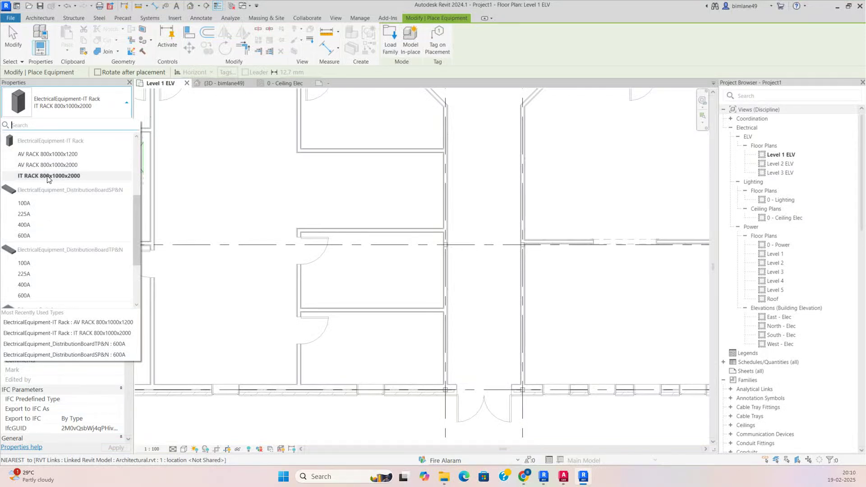
{"action": "left_click", "coordinate": [47, 154]}
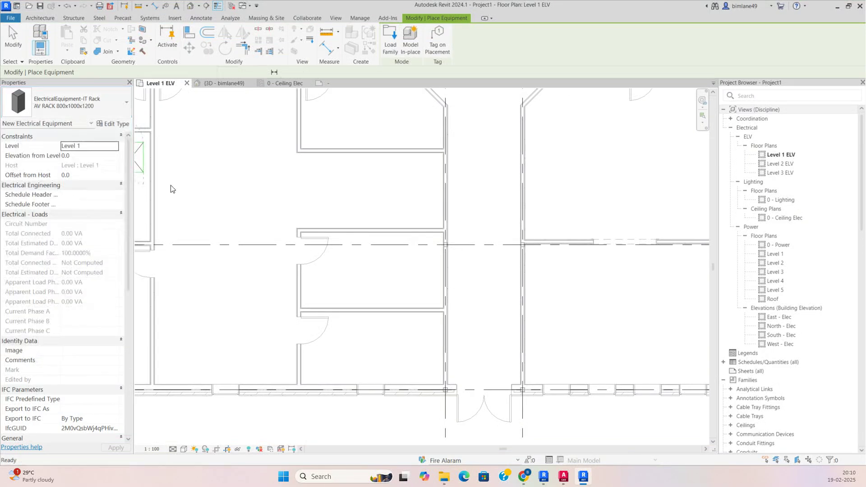
{"action": "scroll", "coordinate": [390, 274], "scroll_direction": "up", "scroll_amount": 1}
{"action": "key", "text": "space"}
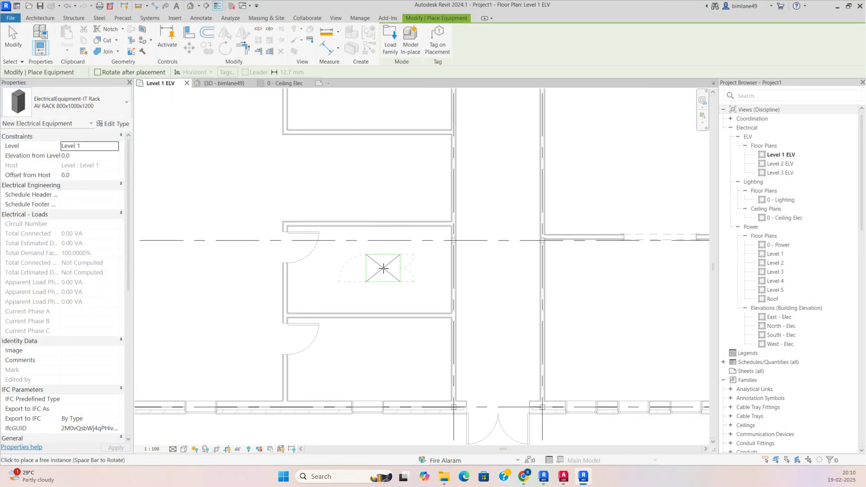
{"action": "left_click", "coordinate": [381, 258]}
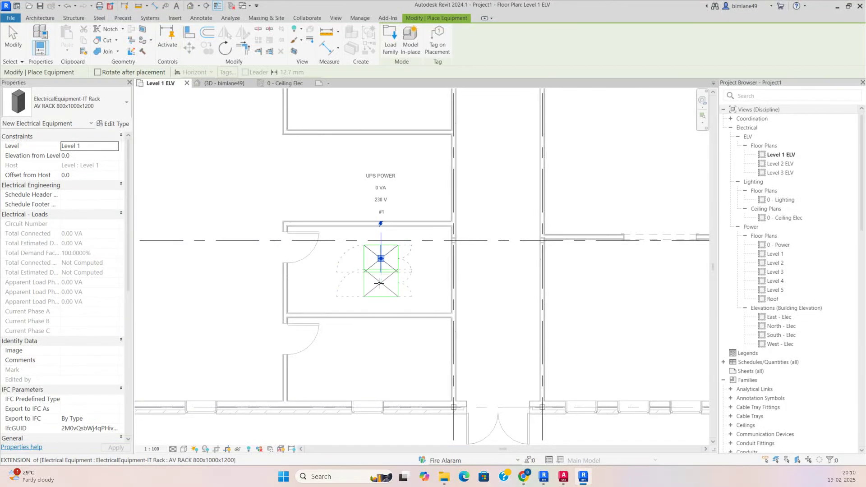
{"action": "left_click", "coordinate": [380, 288]}
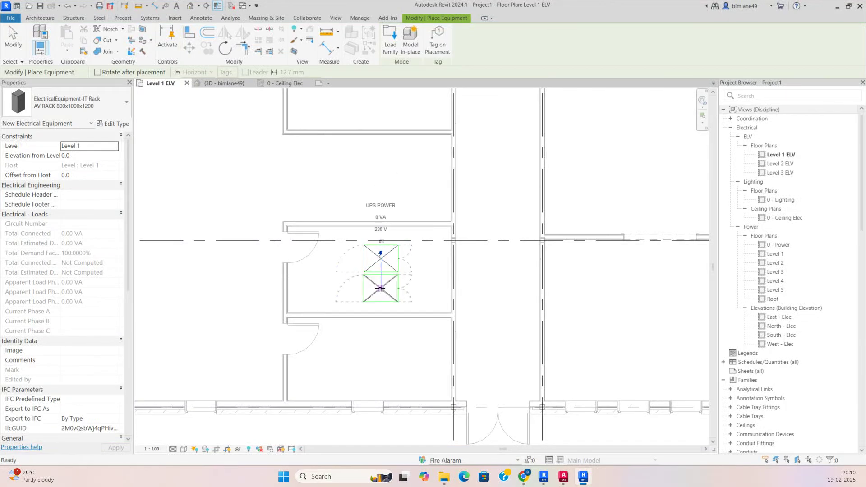
{"action": "key", "text": "Escape"}
Step: Inspect both racks in a section-boxed 3D view, raising the box's upper boundary, and return to the Level 1 ELV plan
{"action": "left_click_drag", "start_coordinate": [253, 208], "coordinate": [444, 329]}
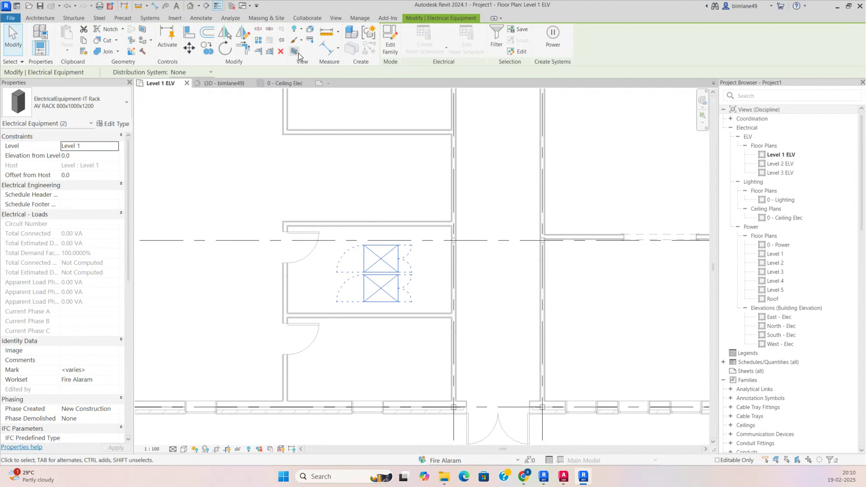
{"action": "left_click", "coordinate": [295, 52]}
{"action": "left_click", "coordinate": [505, 232]}
{"action": "left_click", "coordinate": [505, 232]}
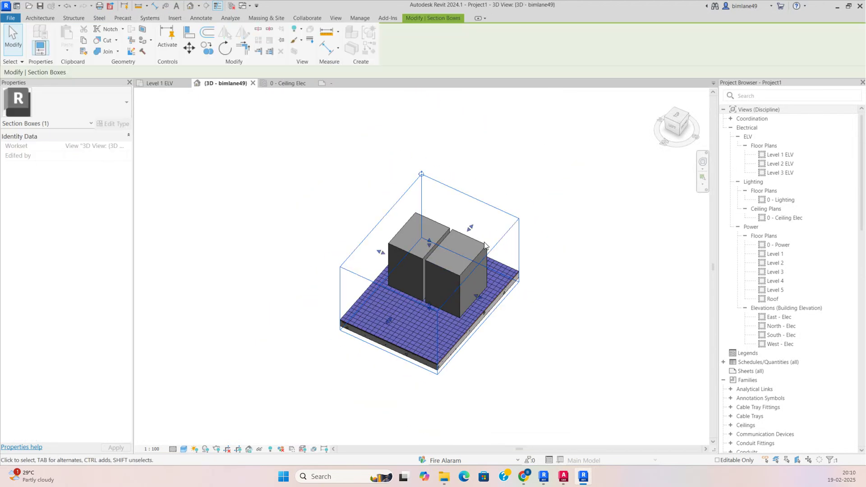
{"action": "left_click_drag", "start_coordinate": [431, 241], "coordinate": [429, 158]}
{"action": "middle_click_drag", "start_coordinate": [476, 287], "coordinate": [613, 185], "text": "shift"}
{"action": "left_click", "coordinate": [613, 184]}
{"action": "middle_click_drag", "start_coordinate": [412, 298], "coordinate": [491, 239], "text": "shift"}
{"action": "left_click", "coordinate": [160, 83]}
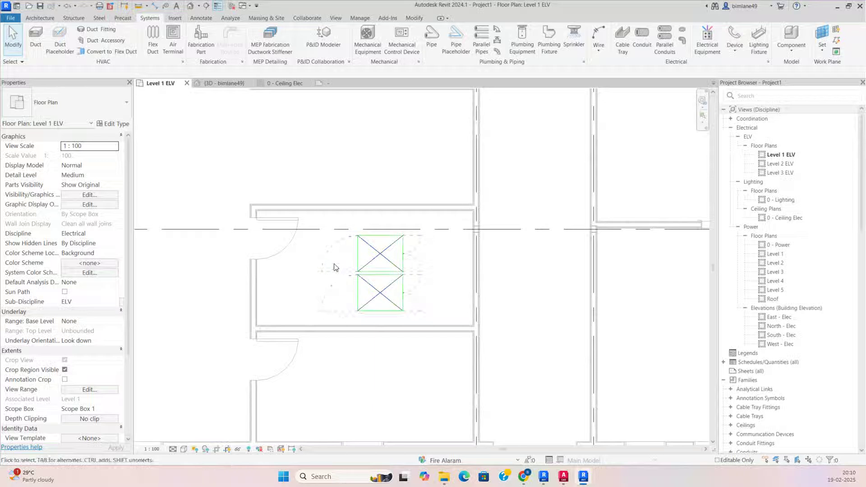
Step: Turn the upper rack's Double Door option off and back on to compare its plan symbol
{"action": "scroll", "coordinate": [87, 339], "scroll_direction": "down", "scroll_amount": 3}
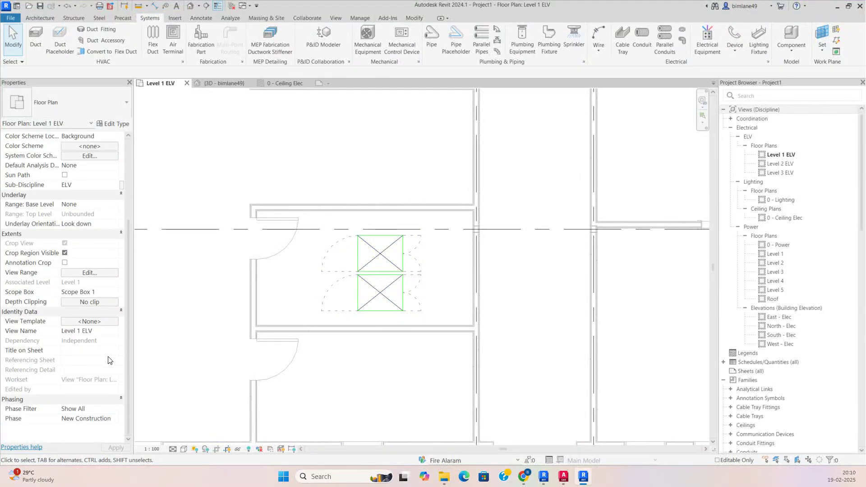
{"action": "left_click", "coordinate": [402, 265]}
{"action": "scroll", "coordinate": [87, 367], "scroll_direction": "down", "scroll_amount": 5}
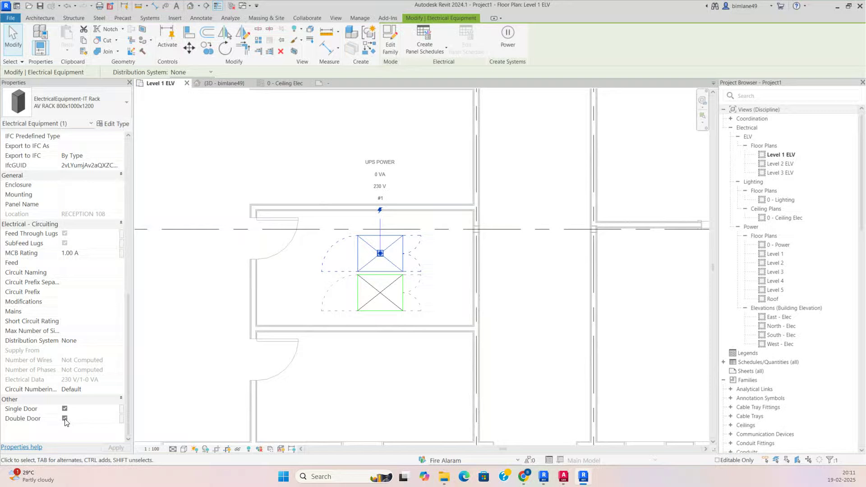
{"action": "left_click", "coordinate": [65, 418]}
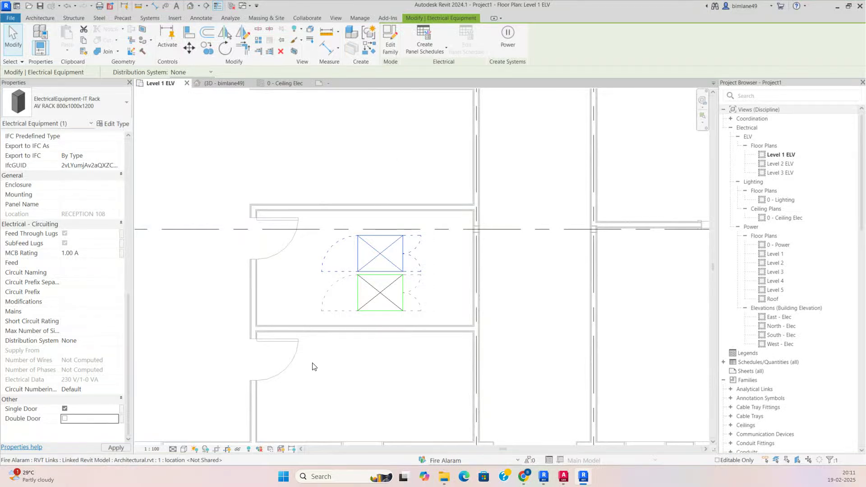
{"action": "left_click", "coordinate": [64, 419]}
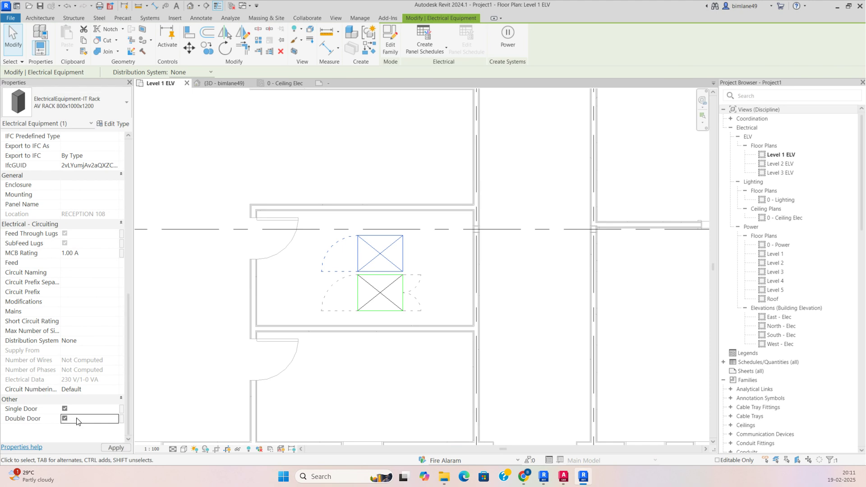
{"action": "left_click", "coordinate": [355, 359]}
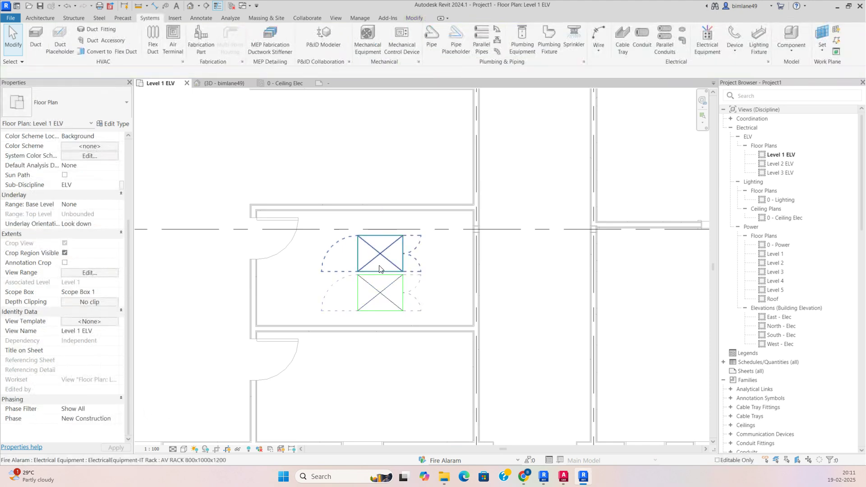
Step: Place another rack of the same type and rotation in the adjacent room below, aligned with the two existing racks
{"action": "left_click", "coordinate": [379, 269]}
{"action": "key", "text": "c"}
{"action": "key", "text": "s"}
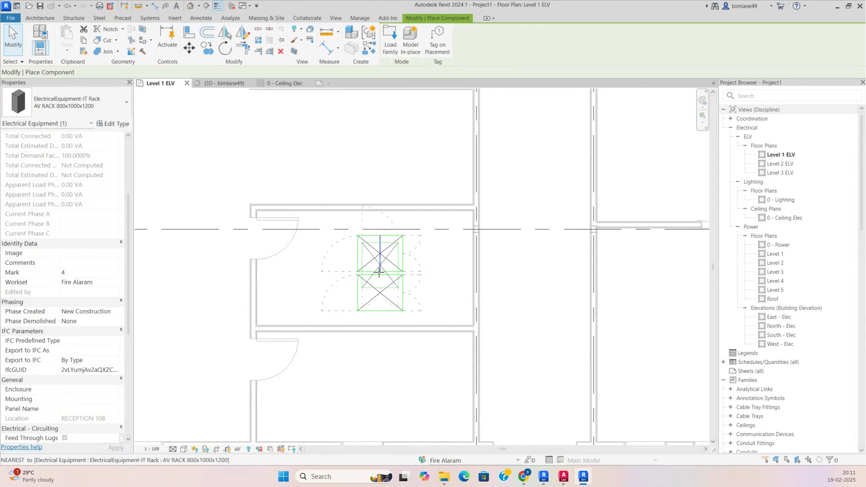
{"action": "scroll", "coordinate": [379, 275], "scroll_direction": "down", "scroll_amount": 1}
{"action": "key", "text": "space"}
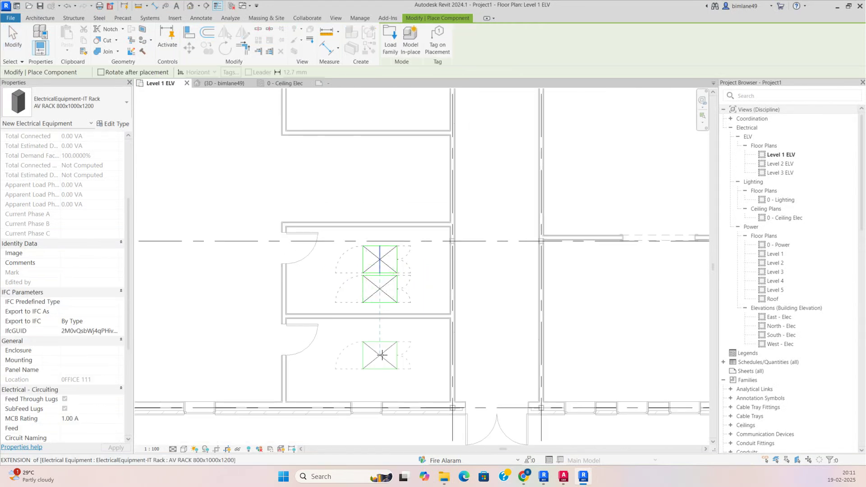
{"action": "left_click", "coordinate": [381, 354]}
{"action": "key", "text": "Escape"}
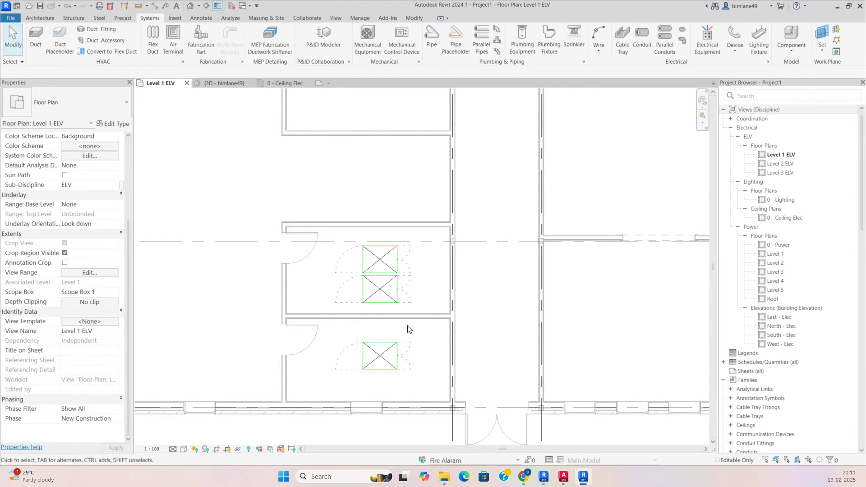
Step: Set the upper rack's Panel Name to SECURITY RACK-1
{"action": "left_click", "coordinate": [380, 264]}
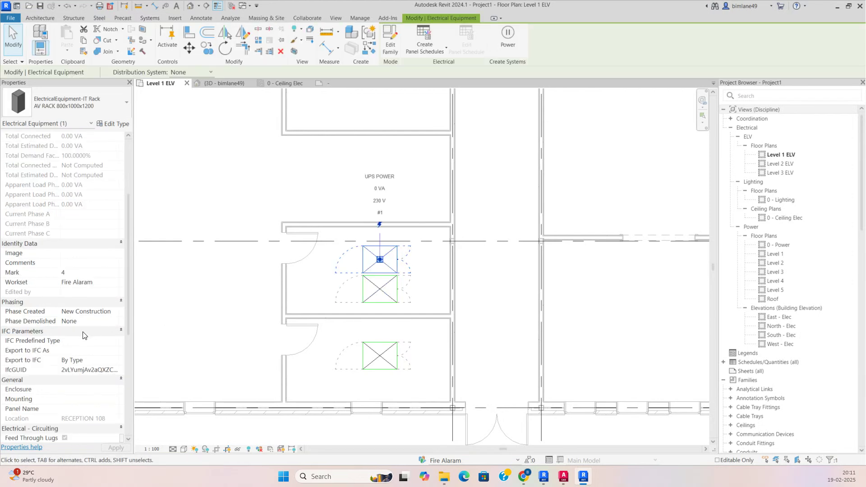
{"action": "scroll", "coordinate": [80, 344], "scroll_direction": "down", "scroll_amount": 1}
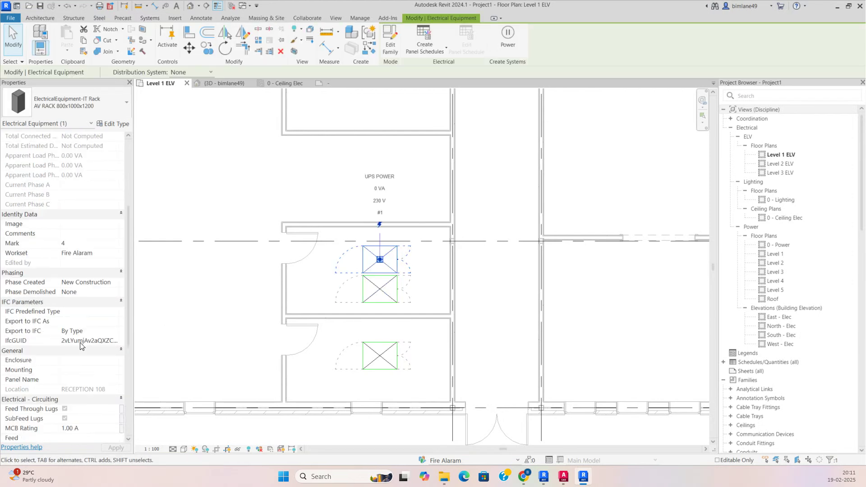
{"action": "left_click", "coordinate": [69, 379]}
{"action": "type", "text": "s"}
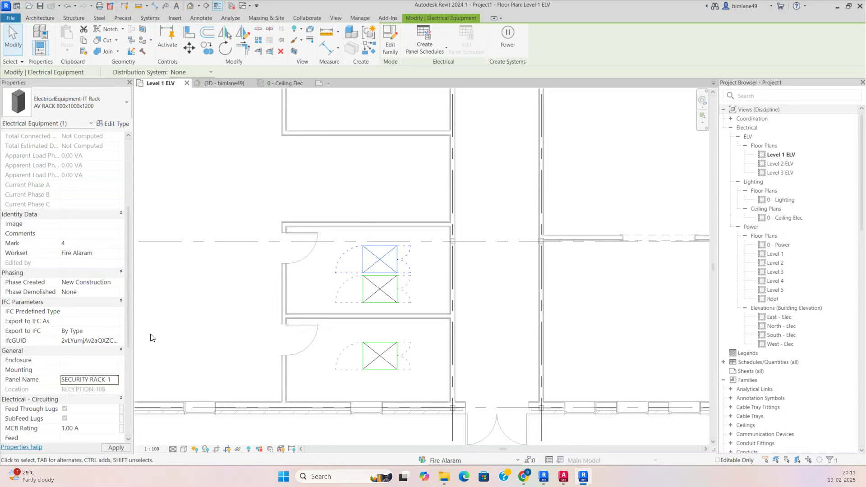
Step: Set the Panel Name of the second rack in the same room to SECURITY RACK-2
{"action": "left_click", "coordinate": [383, 289]}
{"action": "left_click", "coordinate": [70, 382]}
{"action": "type", "text": "SECU"}
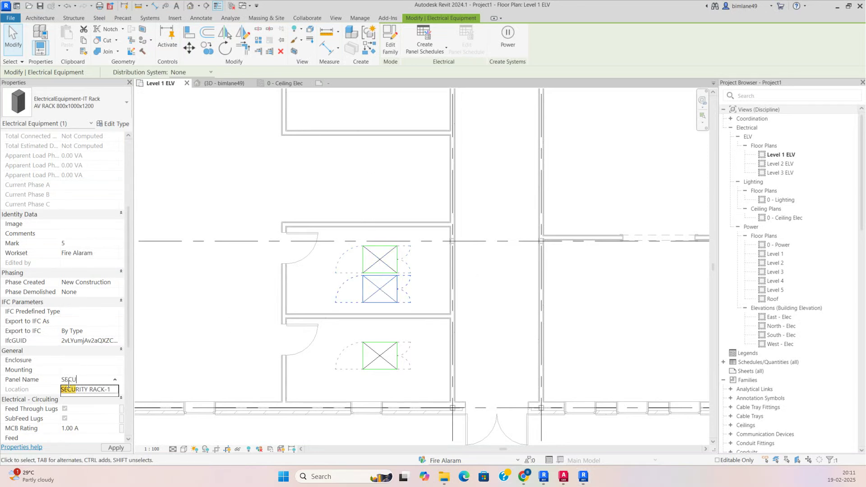
{"action": "type", "text": "RITY RACK-2"}
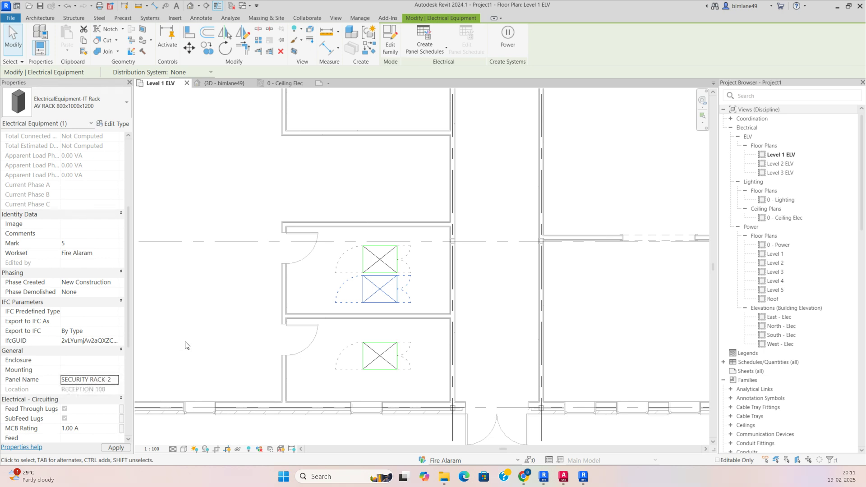
{"action": "key", "text": "Escape"}
Step: Set the Panel Name of the rack in the lower room to ICT RACK
{"action": "left_click", "coordinate": [377, 360]}
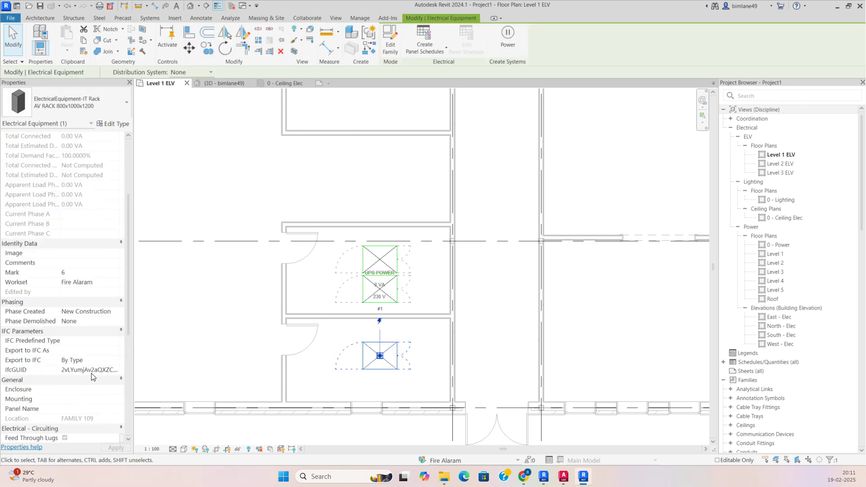
{"action": "left_click", "coordinate": [67, 411]}
{"action": "type", "text": "ICT RACK"}
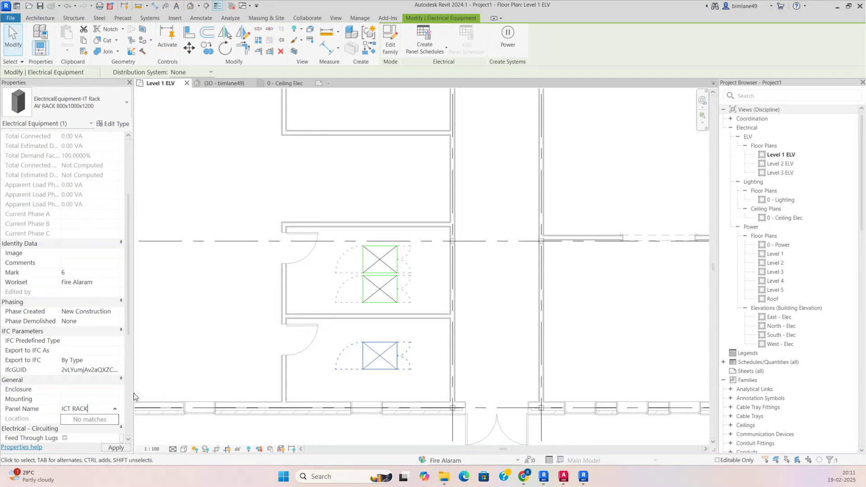
{"action": "key", "text": "Return"}
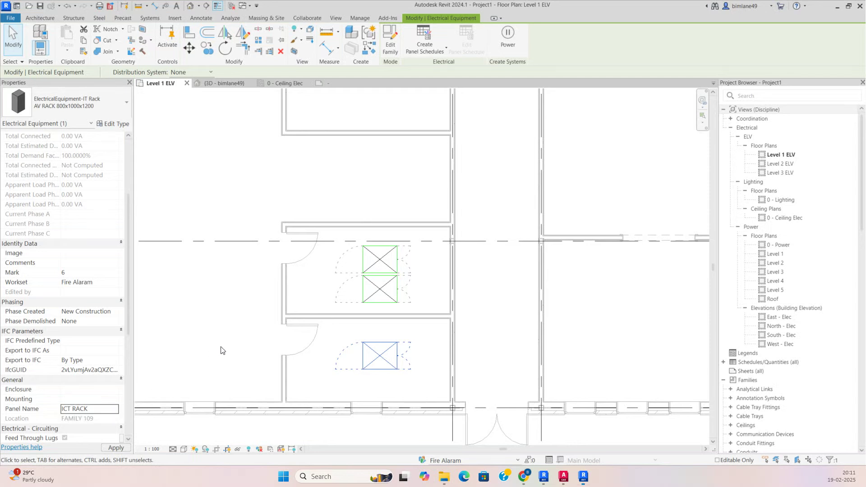
{"action": "left_click", "coordinate": [221, 351]}
Step: Tag the SECURITY RACK-1 rack with a horizontal free-end leader tag placed outside the room's door wall
{"action": "key", "text": "t"}
{"action": "key", "text": "g"}
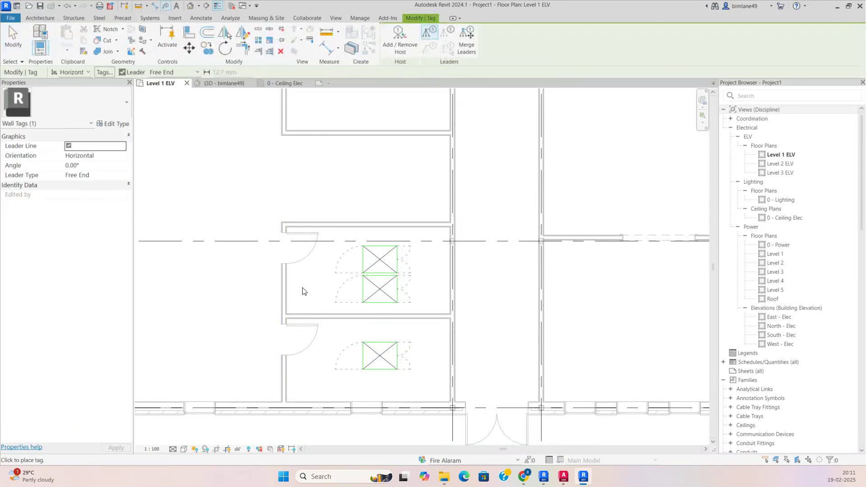
{"action": "left_click", "coordinate": [337, 269]}
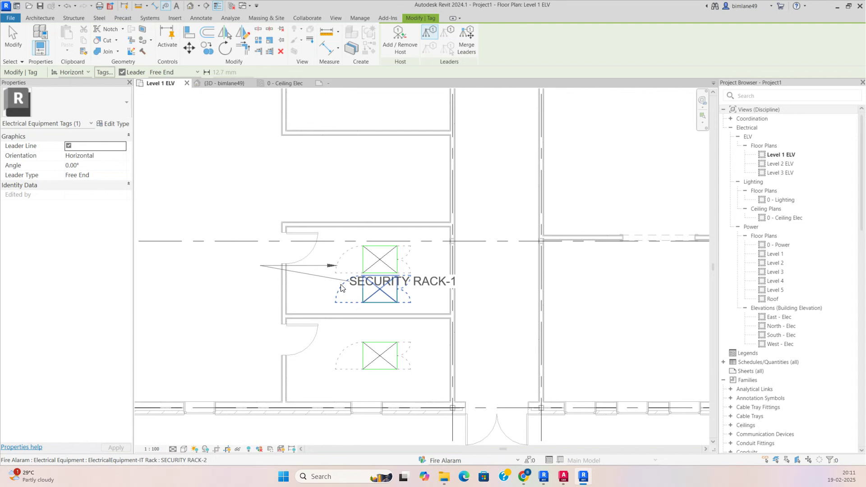
{"action": "left_click", "coordinate": [240, 266]}
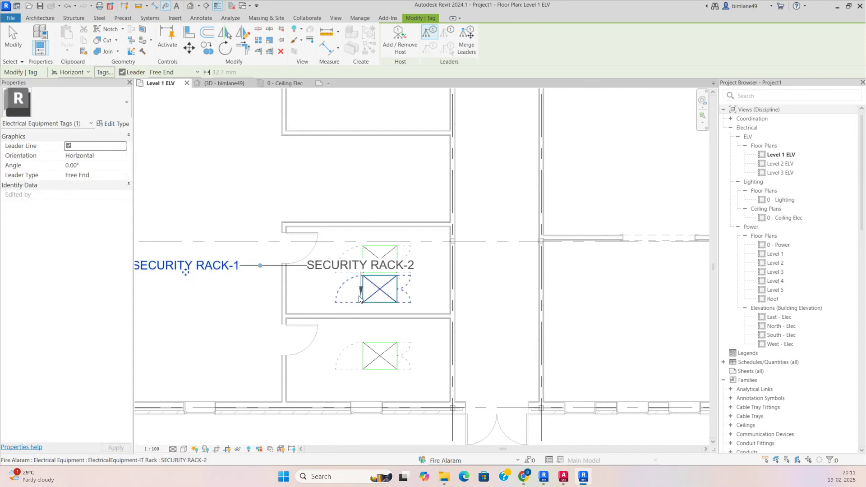
Step: Tag the SECURITY RACK-2 rack with a free-end leader, placing its label directly below the SECURITY RACK-1 label
{"action": "left_click", "coordinate": [335, 293]}
{"action": "scroll", "coordinate": [388, 298], "scroll_direction": "down", "scroll_amount": 1}
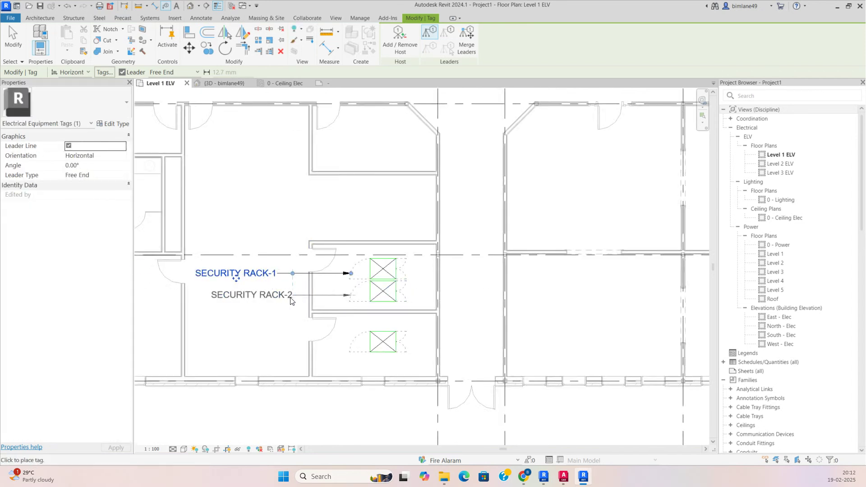
{"action": "left_click", "coordinate": [278, 297]}
Step: Tag the ICT RACK in the lower room with a horizontal free-end leader tag outside its door wall, and finish tagging
{"action": "left_click", "coordinate": [348, 345]}
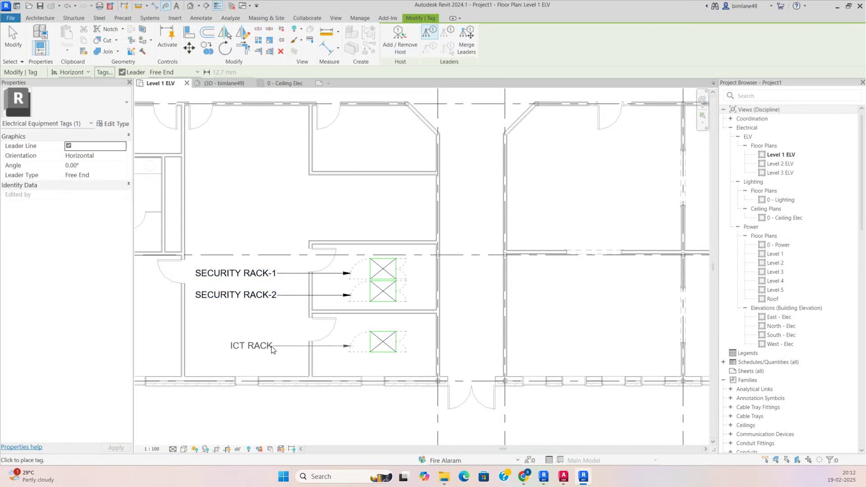
{"action": "left_click", "coordinate": [280, 350]}
{"action": "key", "text": "Escape"}
{"action": "key", "text": "Escape"}
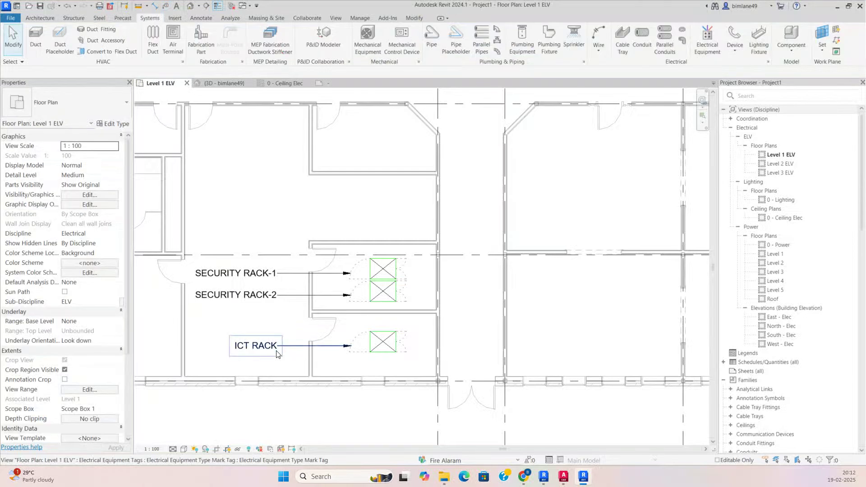
Step: Review the tagged racks and the surrounding rooms and corridors on the Level 1 ELV floor plan
{"action": "scroll", "coordinate": [316, 303], "scroll_direction": "down", "scroll_amount": 3}
{"action": "scroll", "coordinate": [325, 284], "scroll_direction": "down", "scroll_amount": 3}
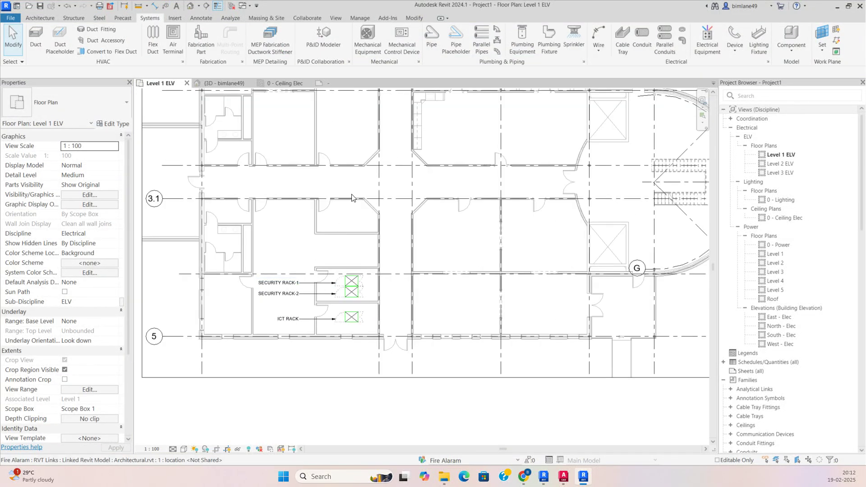
{"action": "scroll", "coordinate": [349, 281], "scroll_direction": "up", "scroll_amount": 1}
{"action": "scroll", "coordinate": [348, 283], "scroll_direction": "down", "scroll_amount": 3}
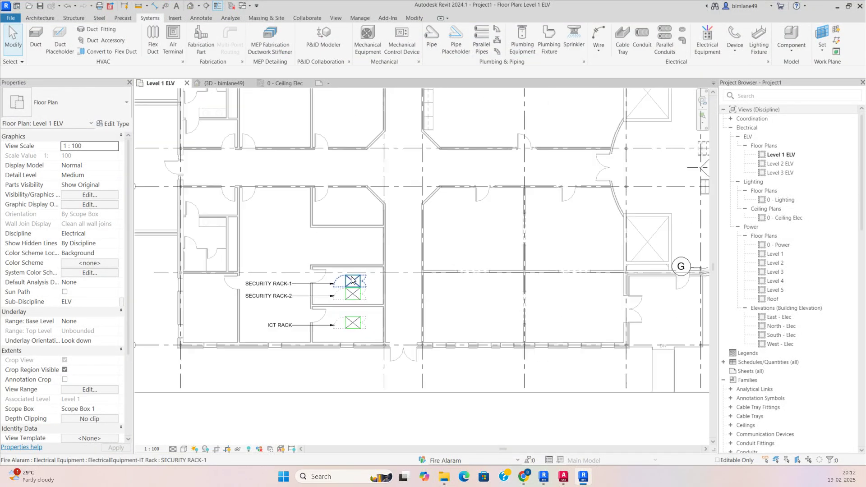
{"action": "scroll", "coordinate": [357, 280], "scroll_direction": "up", "scroll_amount": 4}
{"action": "scroll", "coordinate": [356, 282], "scroll_direction": "down", "scroll_amount": 3}
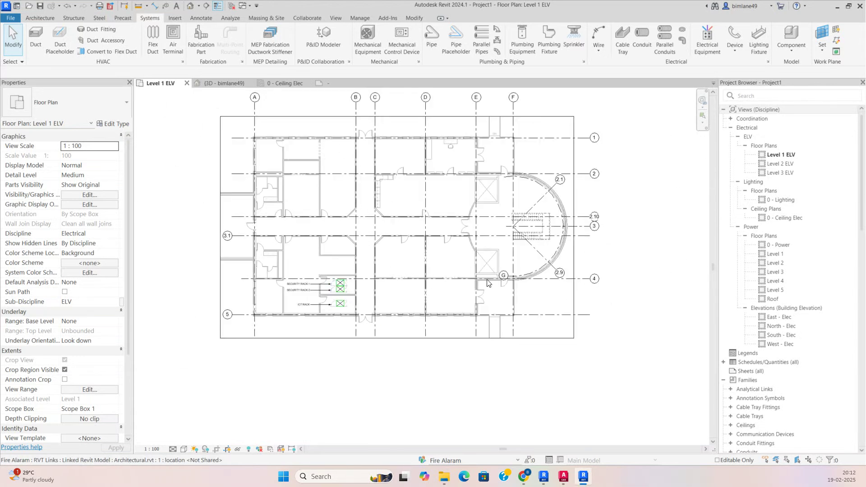
{"action": "scroll", "coordinate": [334, 279], "scroll_direction": "up", "scroll_amount": 4}
{"action": "scroll", "coordinate": [336, 272], "scroll_direction": "up", "scroll_amount": 2}
{"action": "scroll", "coordinate": [360, 266], "scroll_direction": "down", "scroll_amount": 1}
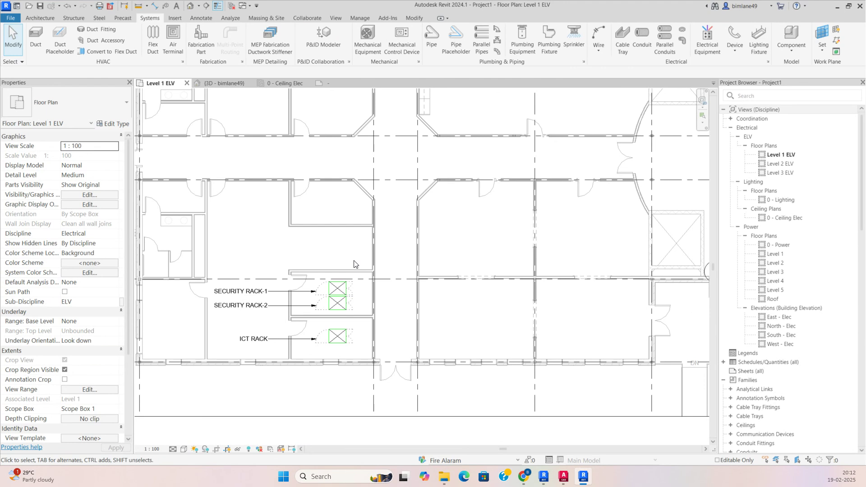
Step: Create a rule-based view filter named ICT TRUNKING from the view's visibility/graphic overrides
{"action": "key", "text": "v"}
{"action": "key", "text": "g"}
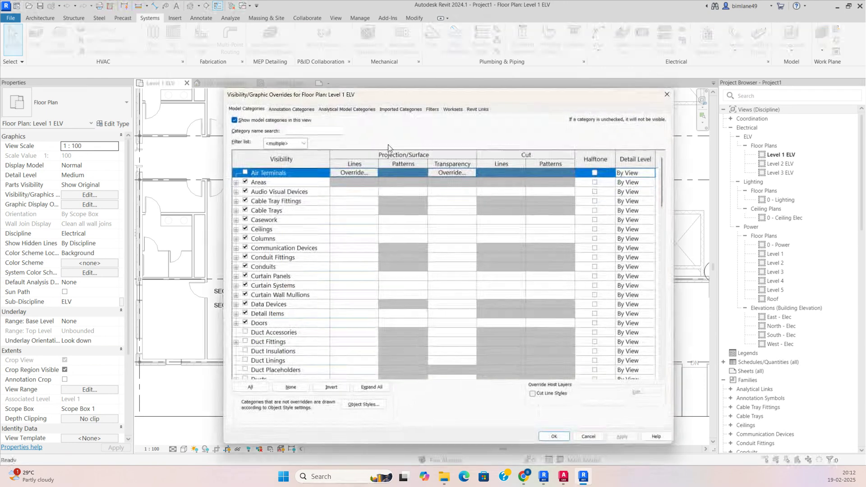
{"action": "left_click", "coordinate": [432, 109]}
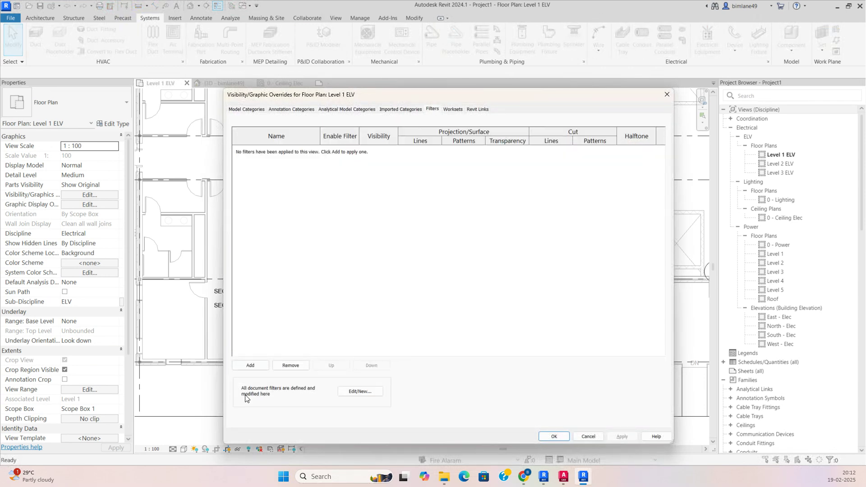
{"action": "left_click", "coordinate": [352, 391]}
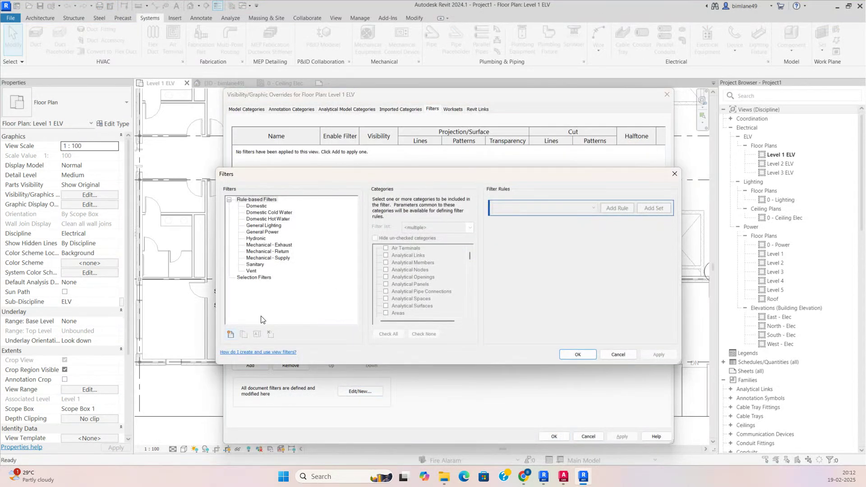
{"action": "left_click", "coordinate": [231, 334]}
{"action": "type", "text": "ICT TRUNKING"}
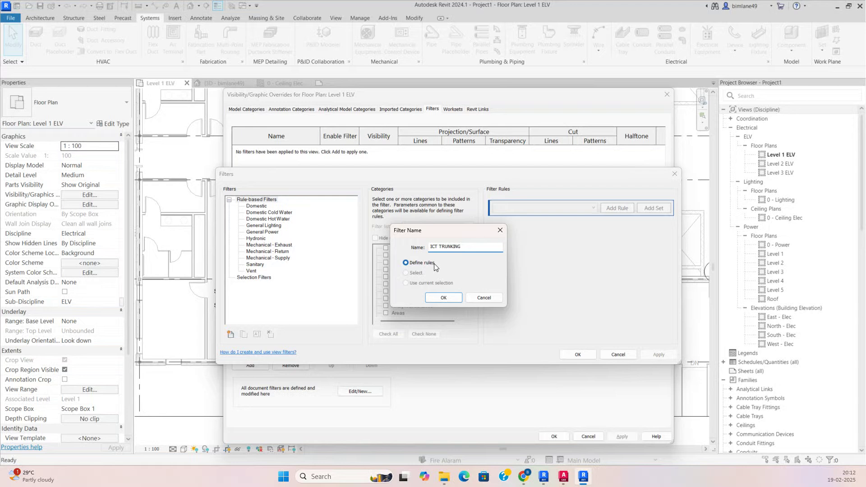
{"action": "left_click", "coordinate": [439, 297]}
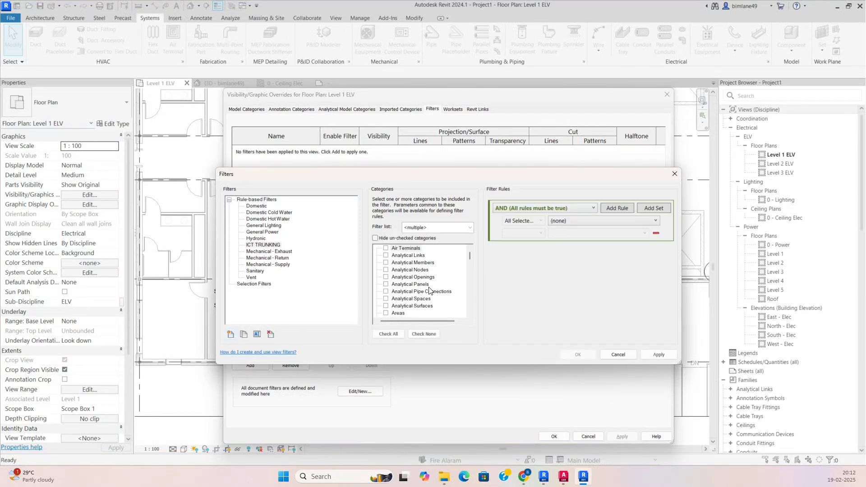
Step: Include the Cable Tray Fittings and Cable Trays categories in the ICT TRUNKING filter
{"action": "left_click", "coordinate": [415, 284]}
{"action": "scroll", "coordinate": [414, 282], "scroll_direction": "down", "scroll_amount": 2}
{"action": "left_click", "coordinate": [408, 291]}
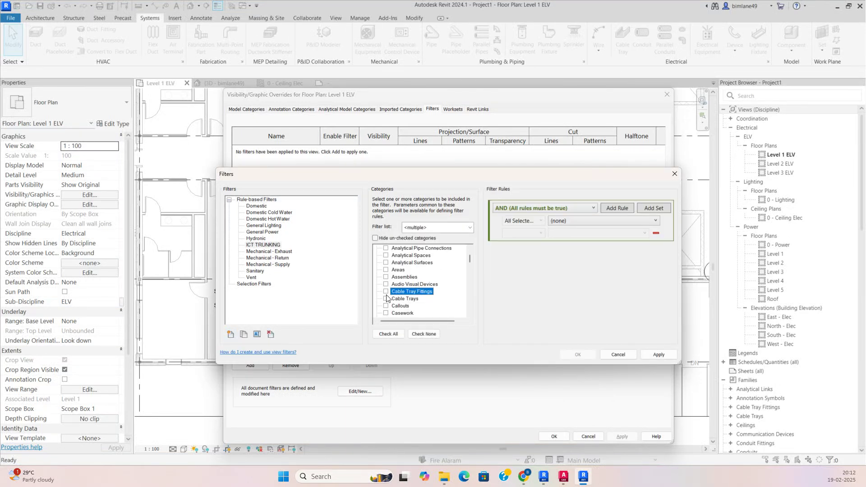
{"action": "left_click", "coordinate": [386, 291]}
{"action": "left_click", "coordinate": [386, 298]}
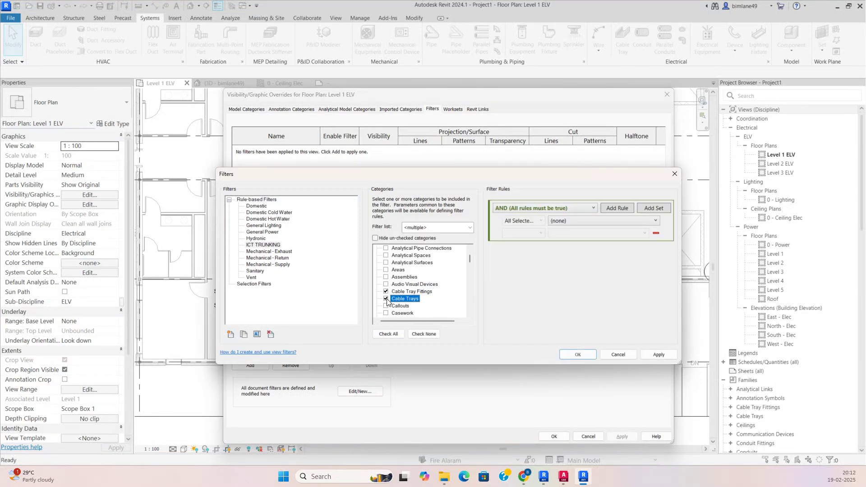
Step: Define the ICT TRUNKING filter rule as Service Type equals ICT TRUNKING and apply it
{"action": "left_click", "coordinate": [587, 223]}
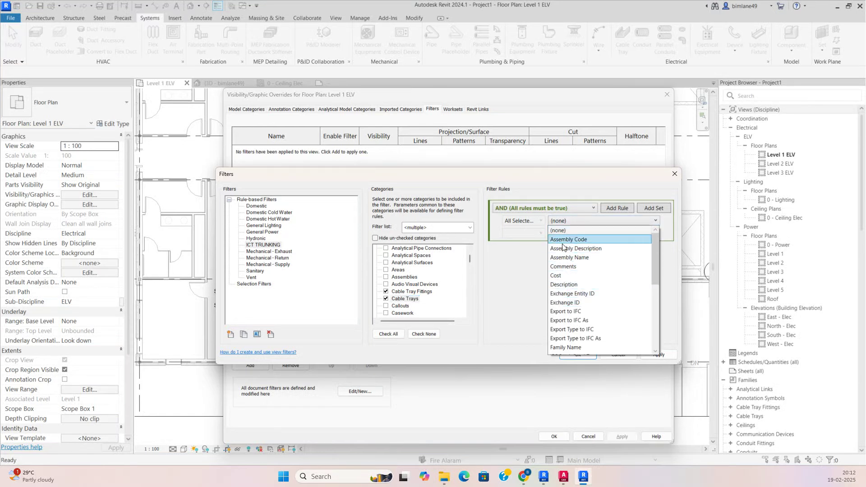
{"action": "scroll", "coordinate": [569, 328], "scroll_direction": "down", "scroll_amount": 3}
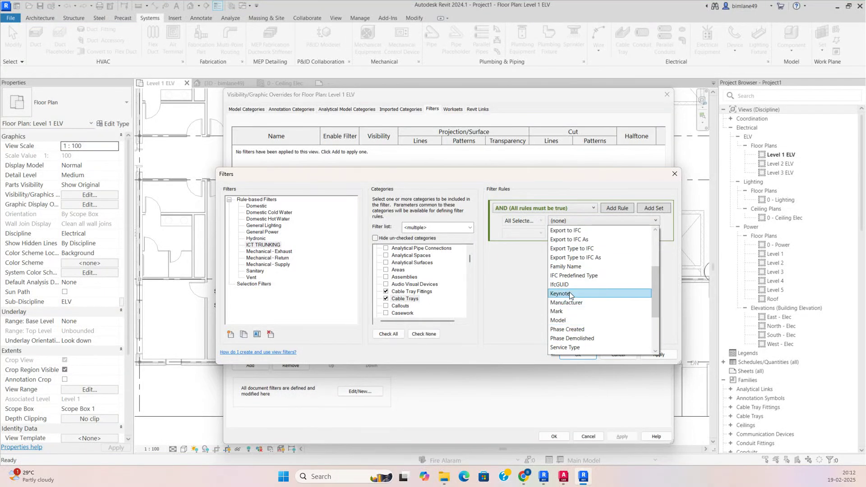
{"action": "left_click", "coordinate": [565, 348]}
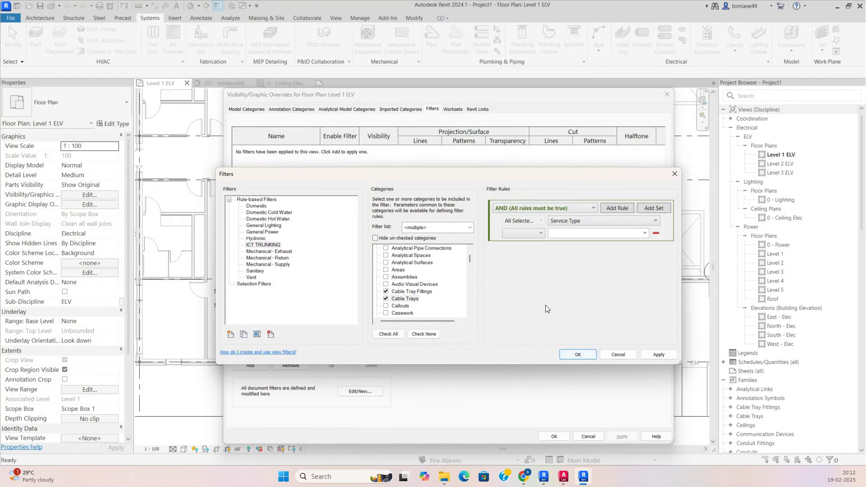
{"action": "left_click", "coordinate": [540, 234]}
{"action": "left_click", "coordinate": [528, 243]}
{"action": "type", "text": "ICT TRUNKING"}
{"action": "left_click_drag", "start_coordinate": [587, 233], "coordinate": [530, 233]}
{"action": "left_click", "coordinate": [604, 274]}
{"action": "left_click", "coordinate": [658, 356]}
Step: Duplicate the ICT TRUNKING filter and rename the copy SEC TRUNKING
{"action": "right_click", "coordinate": [262, 246]}
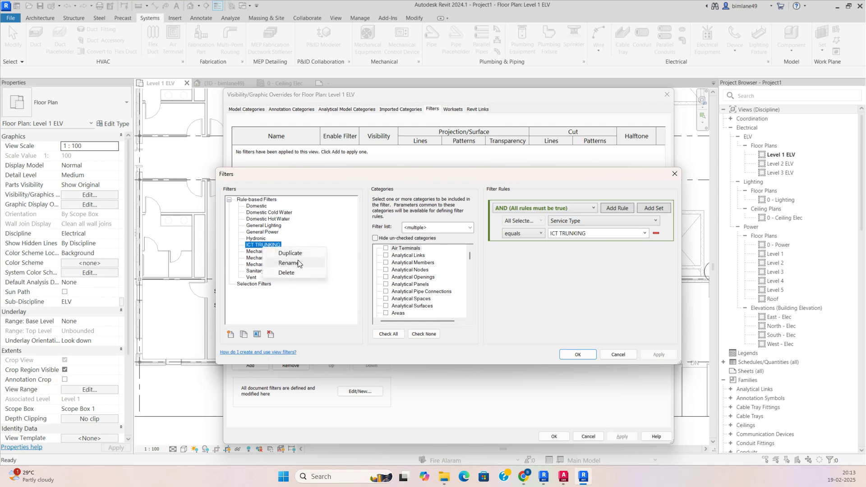
{"action": "left_click", "coordinate": [296, 255]}
{"action": "right_click", "coordinate": [280, 284]}
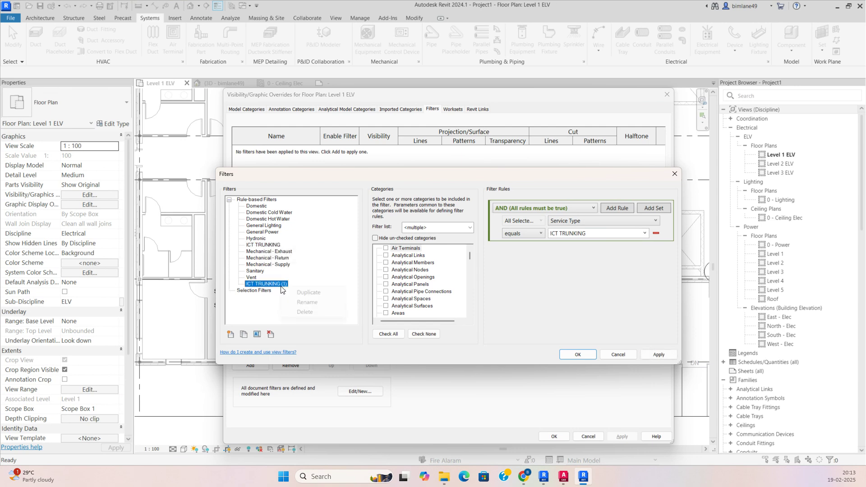
{"action": "left_click", "coordinate": [301, 302]}
{"action": "left_click", "coordinate": [463, 270]}
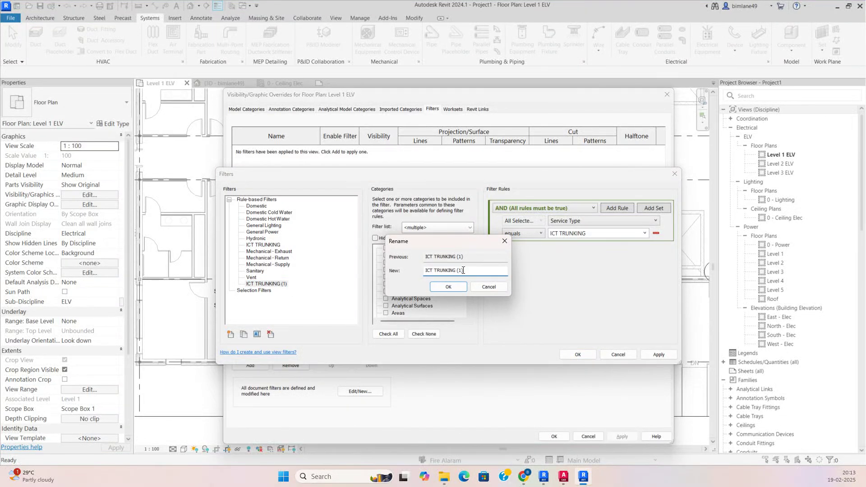
{"action": "left_click_drag", "start_coordinate": [433, 271], "coordinate": [426, 269]}
{"action": "left_click", "coordinate": [433, 271]}
{"action": "key", "text": "BackSpace"}
{"action": "key", "text": "BackSpace"}
{"action": "key", "text": "BackSpace"}
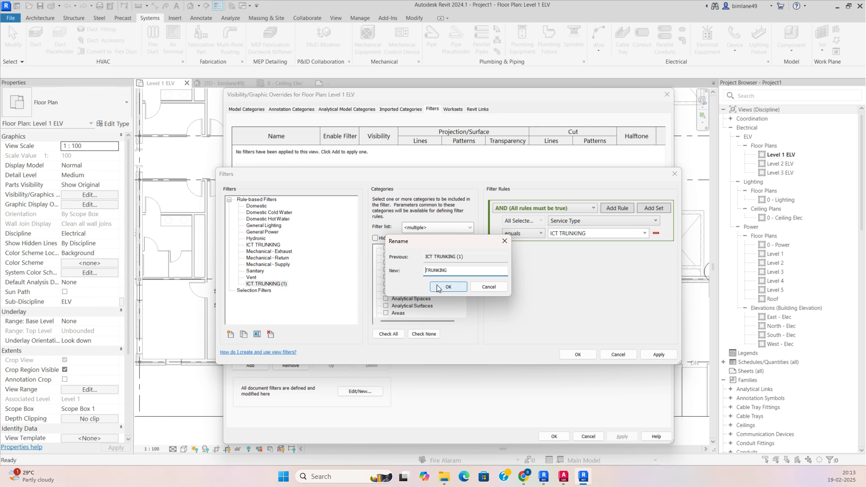
{"action": "type", "text": "SEC"}
{"action": "left_click_drag", "start_coordinate": [464, 272], "coordinate": [386, 270]}
{"action": "left_click", "coordinate": [446, 287]}
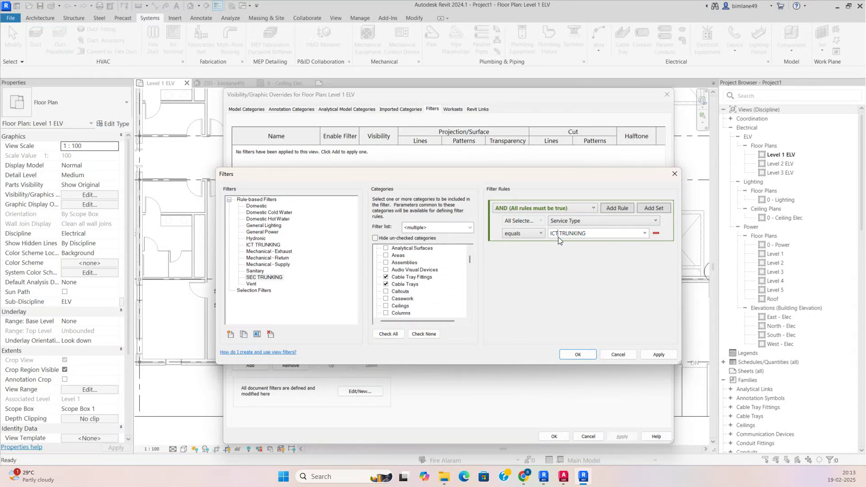
Step: Set the SEC TRUNKING filter's Service Type rule to equal SEC TRUNKING, then apply and accept the filter definitions
{"action": "type", "text": "SEC"}
{"action": "left_click", "coordinate": [659, 355]}
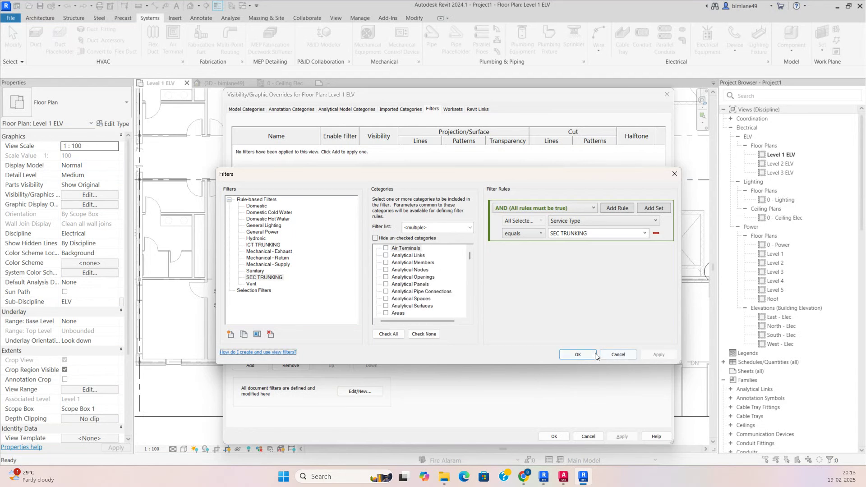
{"action": "left_click", "coordinate": [578, 355]}
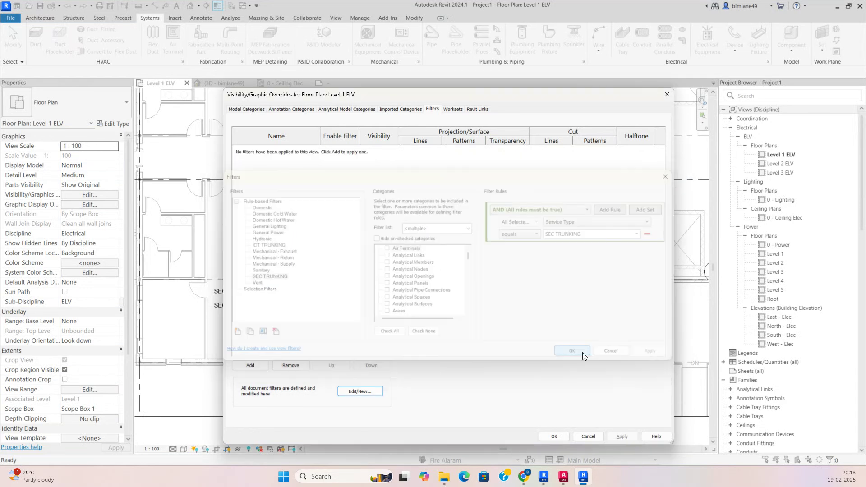
Step: Add the ICT TRUNKING and SEC TRUNKING filters to the Level 1 ELV view
{"action": "left_click", "coordinate": [250, 365]}
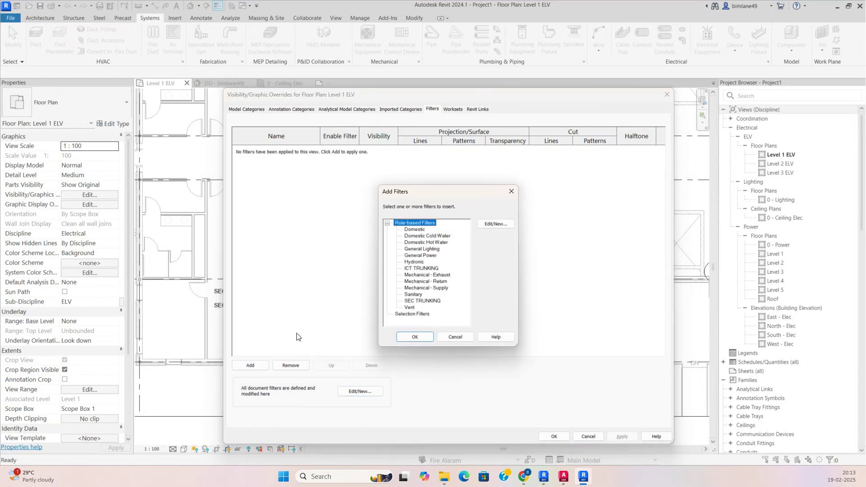
{"action": "left_click", "coordinate": [424, 300]}
{"action": "left_click", "coordinate": [421, 269], "text": "ctrl"}
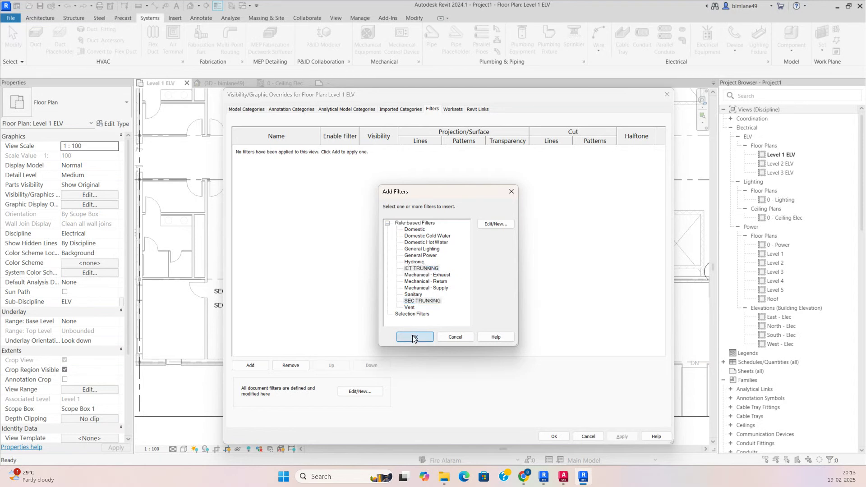
{"action": "left_click", "coordinate": [413, 337]}
Step: Override the ICT TRUNKING filter's projection line colour with orange, RGB 255-128-064
{"action": "left_click", "coordinate": [426, 149]}
{"action": "left_click", "coordinate": [428, 151]}
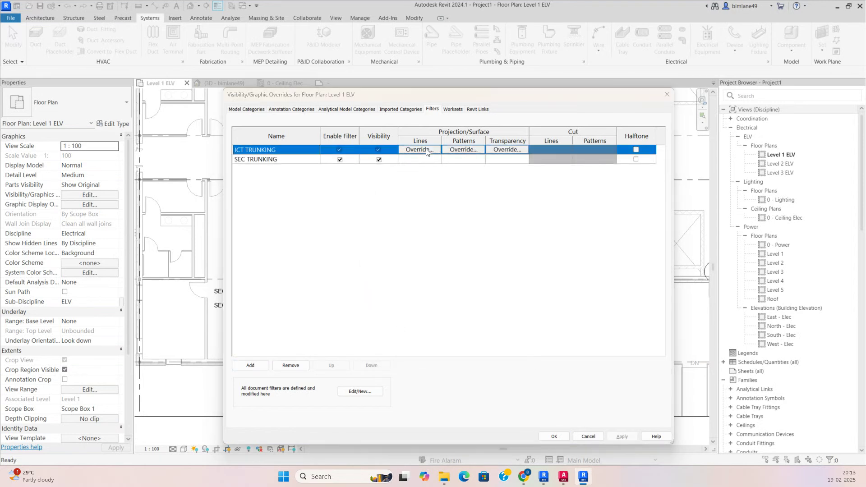
{"action": "left_click", "coordinate": [449, 267]}
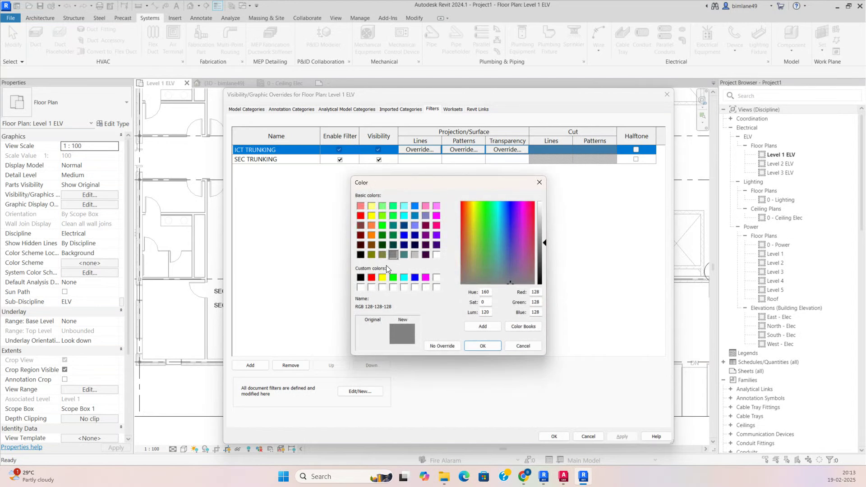
{"action": "left_click", "coordinate": [372, 226]}
{"action": "left_click", "coordinate": [475, 347]}
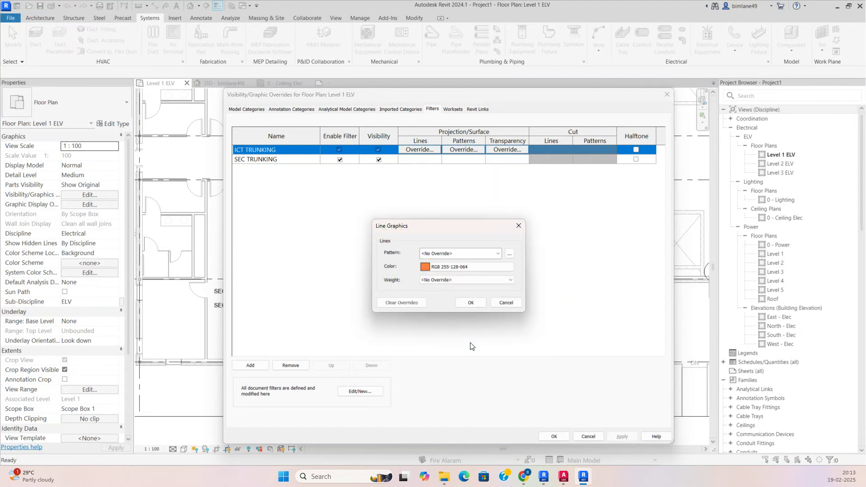
{"action": "left_click", "coordinate": [470, 303]}
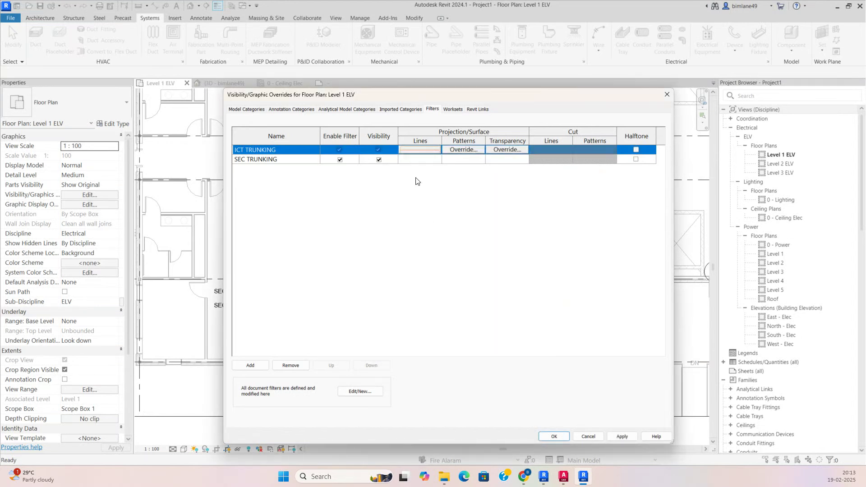
Step: Set the ICT TRUNKING filter's projection line weight to 4
{"action": "left_click", "coordinate": [420, 151]}
{"action": "left_click", "coordinate": [458, 280]}
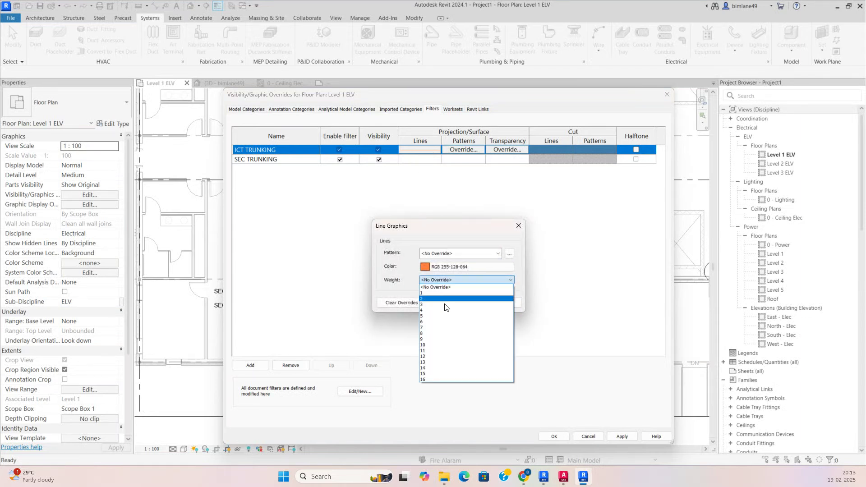
{"action": "left_click", "coordinate": [427, 316]}
{"action": "left_click", "coordinate": [473, 300]}
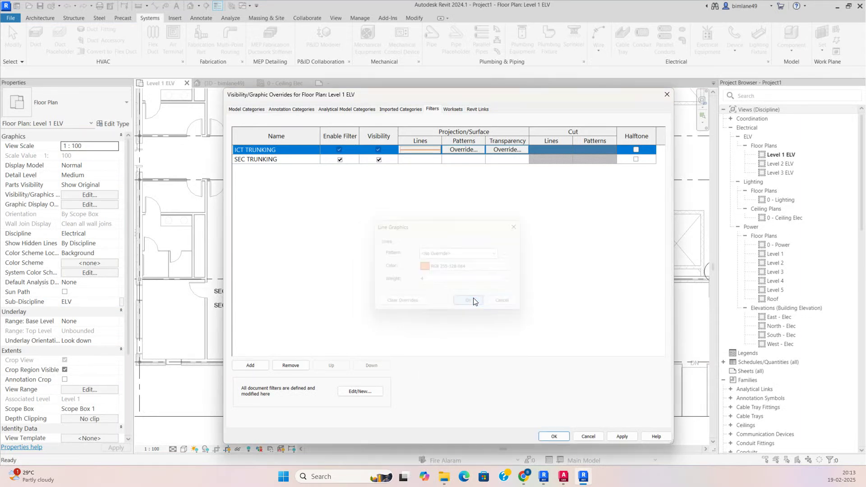
Step: Override the SEC TRUNKING filter's projection lines with the colour Red and a line weight of 4
{"action": "left_click", "coordinate": [423, 160]}
{"action": "left_click", "coordinate": [420, 159]}
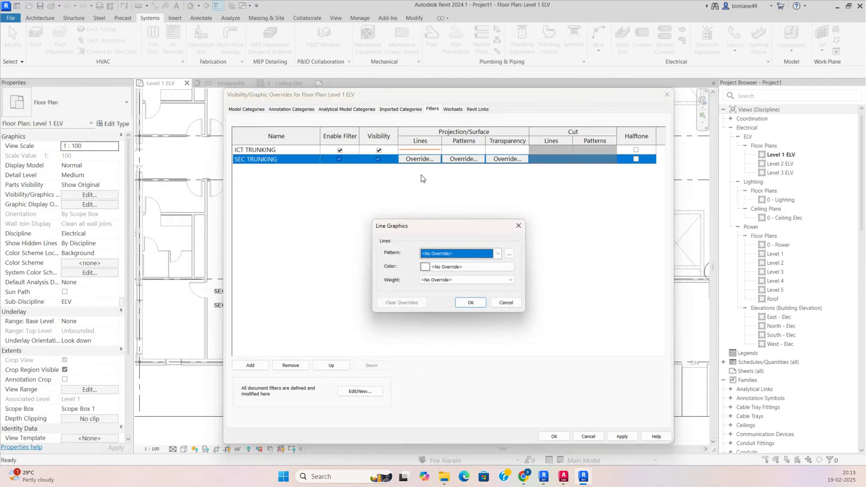
{"action": "left_click", "coordinate": [458, 266]}
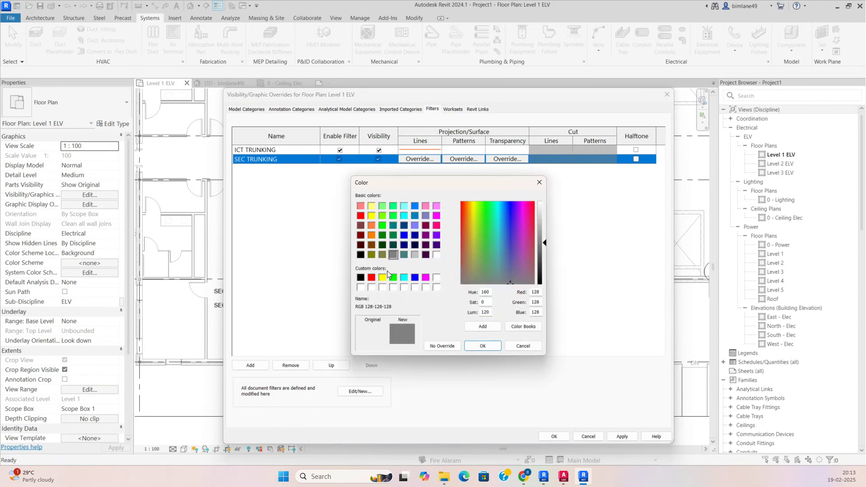
{"action": "left_click", "coordinate": [370, 277]}
{"action": "left_click", "coordinate": [482, 346]}
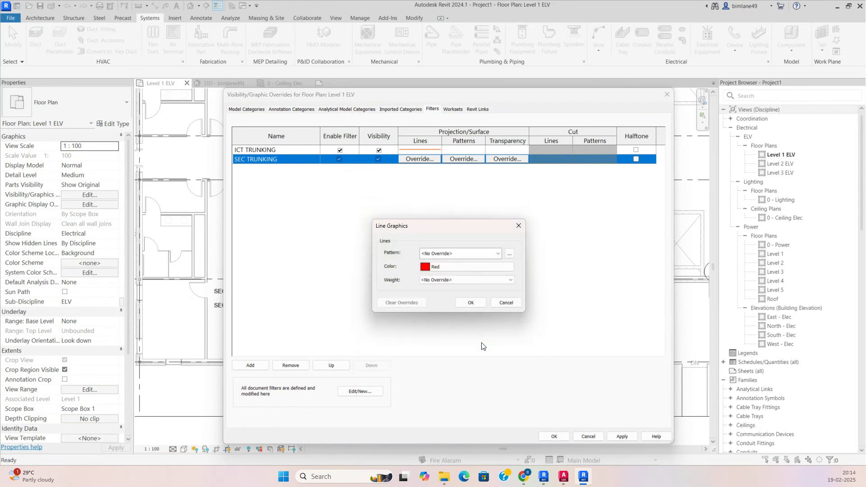
{"action": "left_click", "coordinate": [467, 280]}
{"action": "left_click", "coordinate": [436, 315]}
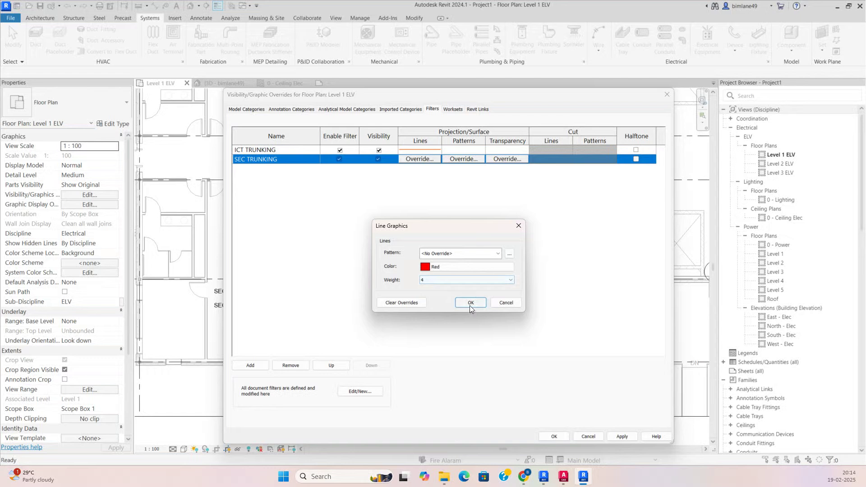
{"action": "left_click", "coordinate": [471, 303]}
Step: Override the ICT TRUNKING filter's projection foreground pattern with Diagonal crosshatch 1.5mm
{"action": "left_click", "coordinate": [468, 150]}
{"action": "left_click", "coordinate": [465, 150]}
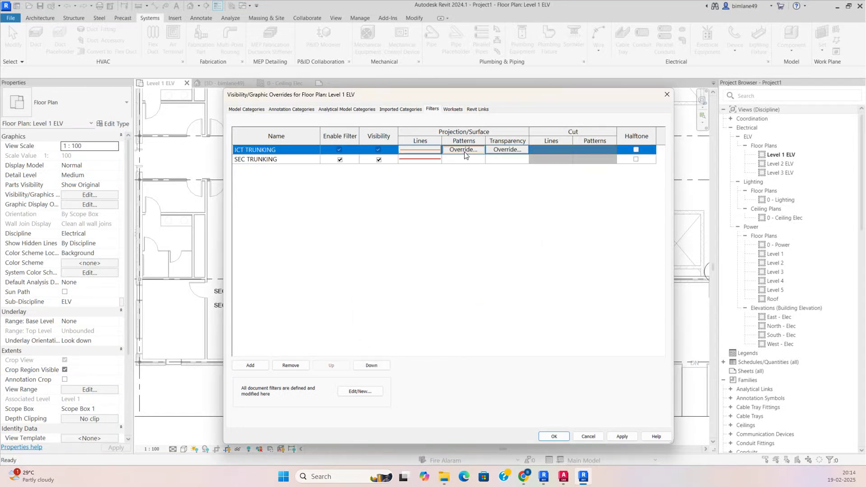
{"action": "left_click", "coordinate": [458, 243]}
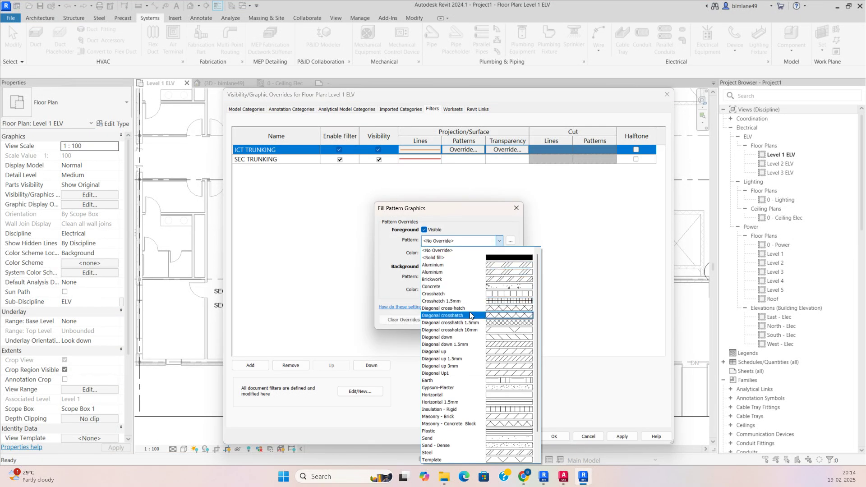
{"action": "left_click", "coordinate": [467, 322]}
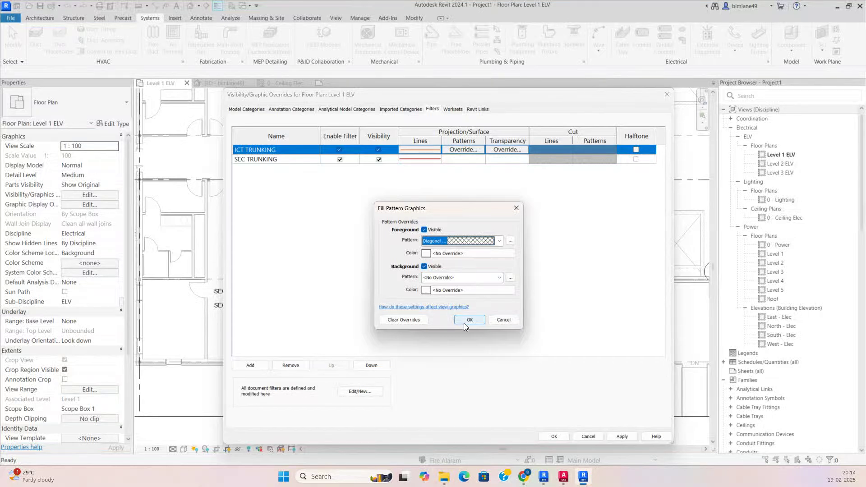
{"action": "left_click", "coordinate": [469, 319]}
Step: Override the SEC TRUNKING filter's projection foreground pattern with Diagonal down 1.5mm and accept the view's graphic overrides
{"action": "left_click", "coordinate": [460, 161]}
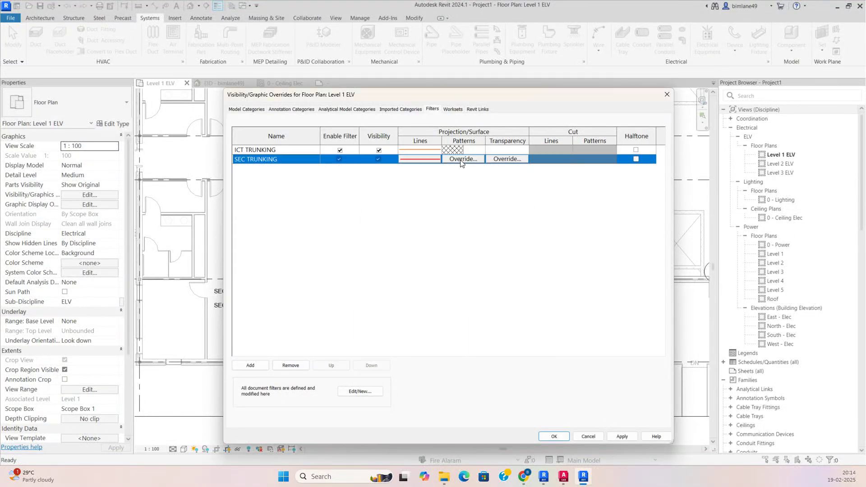
{"action": "left_click", "coordinate": [464, 159]}
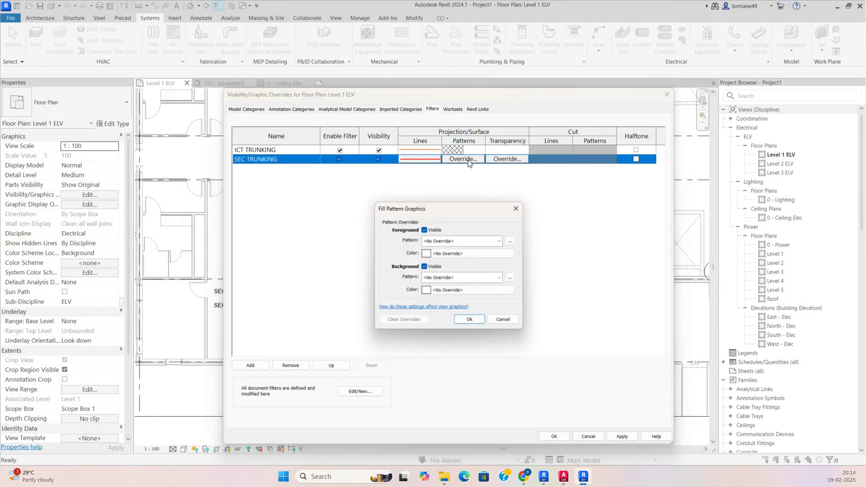
{"action": "left_click", "coordinate": [455, 242]}
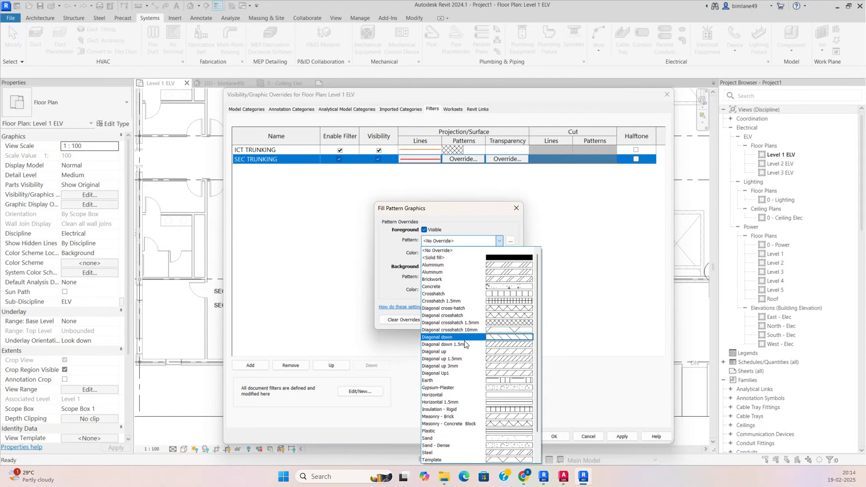
{"action": "left_click", "coordinate": [464, 341]}
{"action": "left_click", "coordinate": [475, 243]}
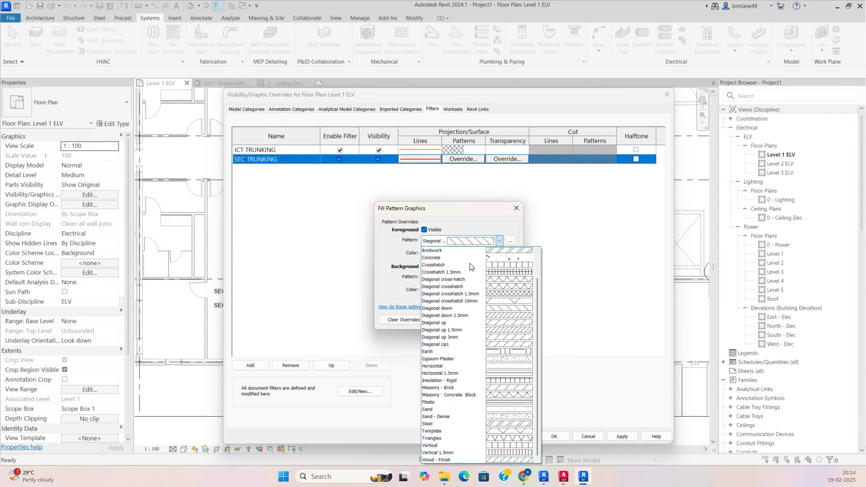
{"action": "left_click", "coordinate": [462, 319]}
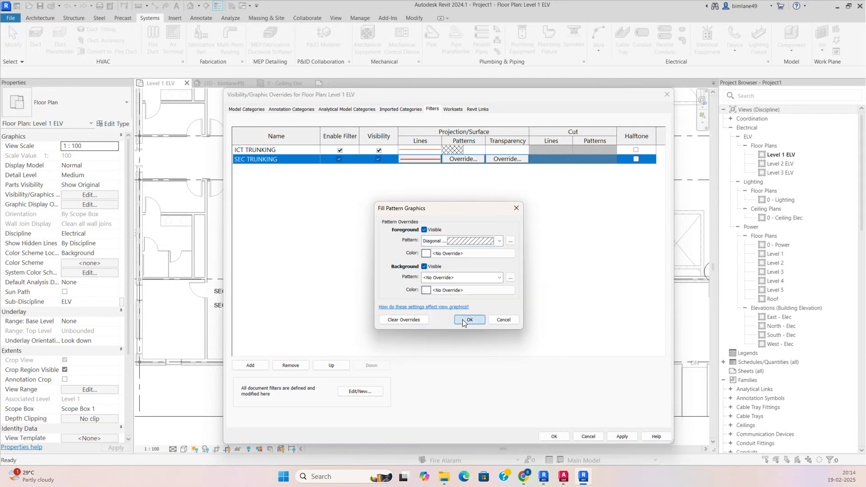
{"action": "left_click", "coordinate": [467, 320]}
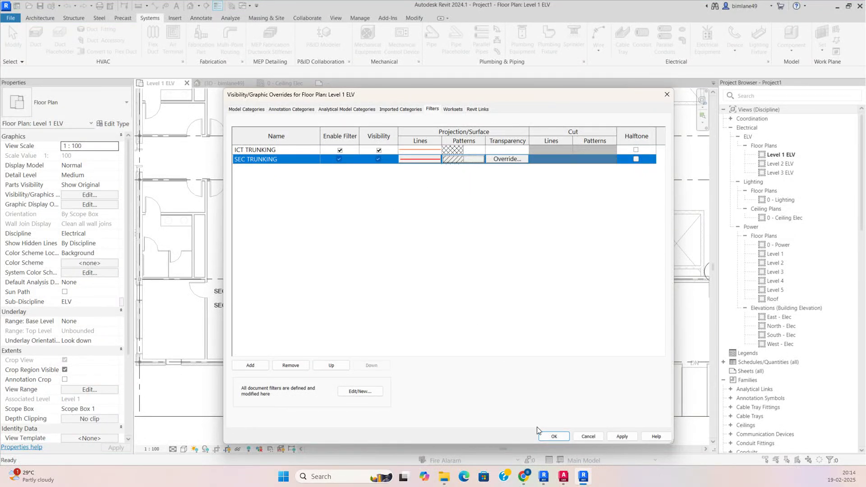
{"action": "left_click", "coordinate": [552, 437]}
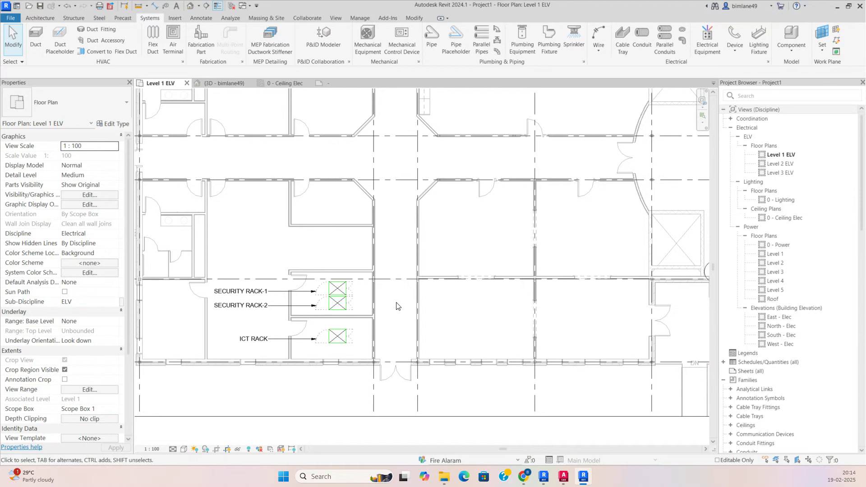
Step: Start a new channel cable tray with a middle elevation of 3500 mm and a width of 100 mm
{"action": "scroll", "coordinate": [396, 305], "scroll_direction": "down", "scroll_amount": 1}
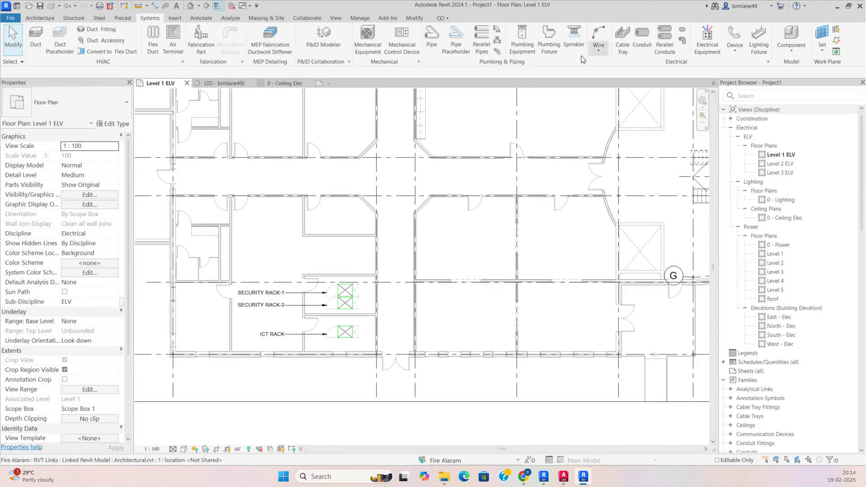
{"action": "left_click", "coordinate": [621, 43]}
{"action": "left_click", "coordinate": [328, 72]}
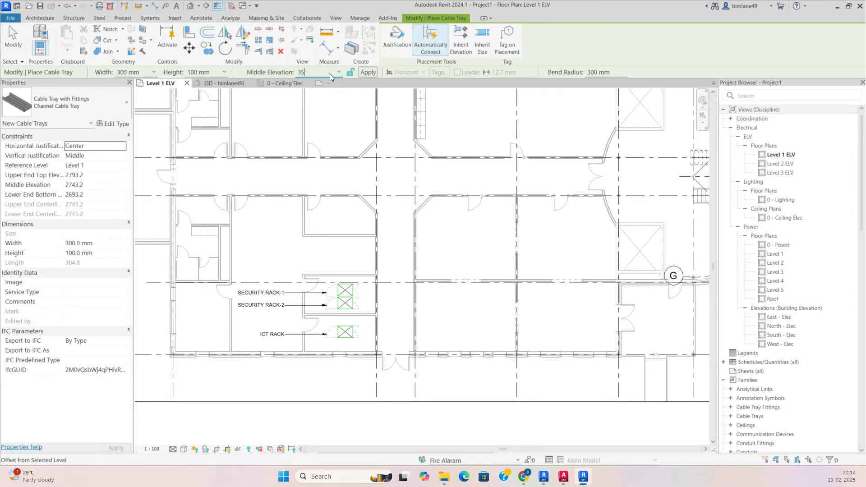
{"action": "type", "text": "3500"}
{"action": "key", "text": "Return"}
{"action": "left_click", "coordinate": [153, 72]}
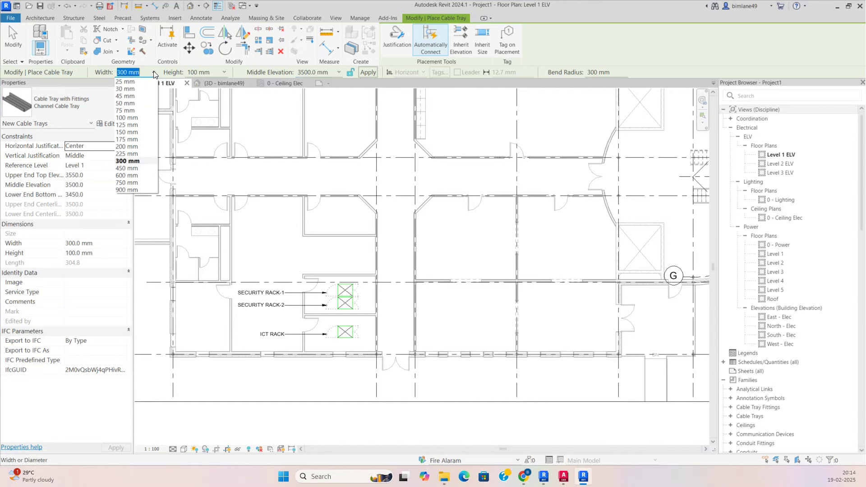
{"action": "left_click", "coordinate": [126, 118]}
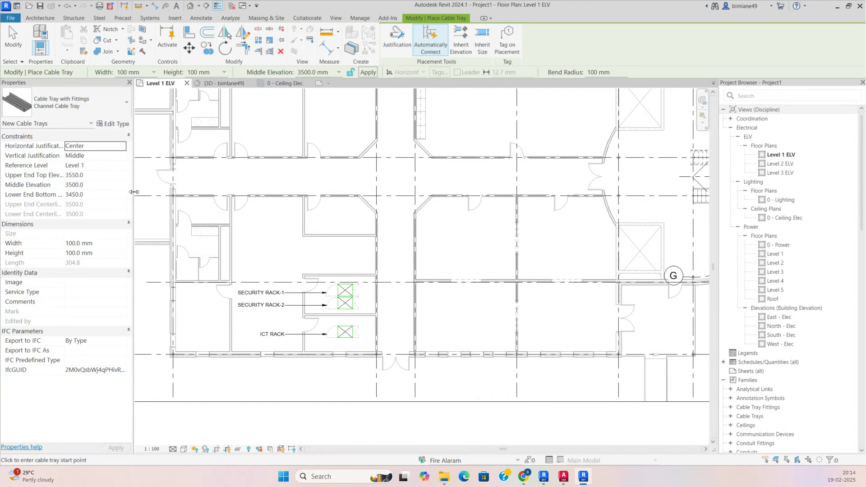
Step: Set the new cable tray's Service Type to ICT TRUNKING
{"action": "left_click", "coordinate": [74, 293]}
{"action": "type", "text": "SEC TRUNKING"}
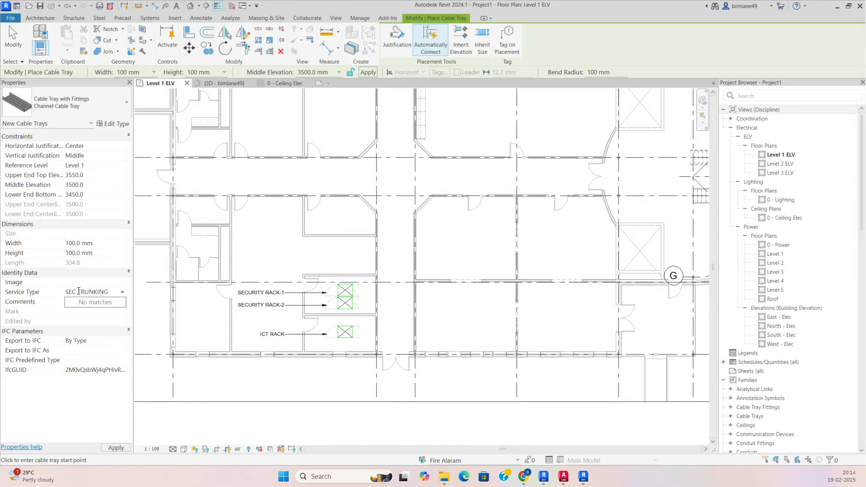
{"action": "left_click", "coordinate": [78, 293]}
{"action": "type", "text": "IC"}
Step: Route the cable tray from SECURITY RACK-1 west out of the room, about 7800 mm north into the corridor, and west along the corridor
{"action": "scroll", "coordinate": [384, 283], "scroll_direction": "up", "scroll_amount": 2}
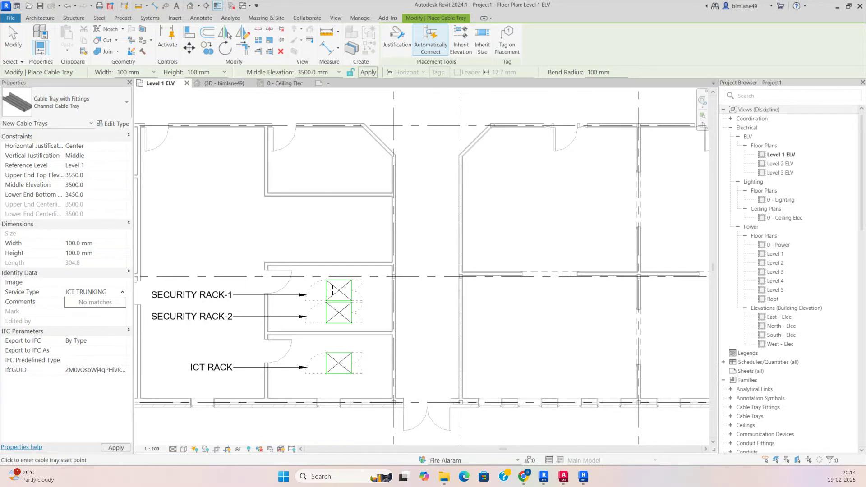
{"action": "scroll", "coordinate": [332, 290], "scroll_direction": "up", "scroll_amount": 2}
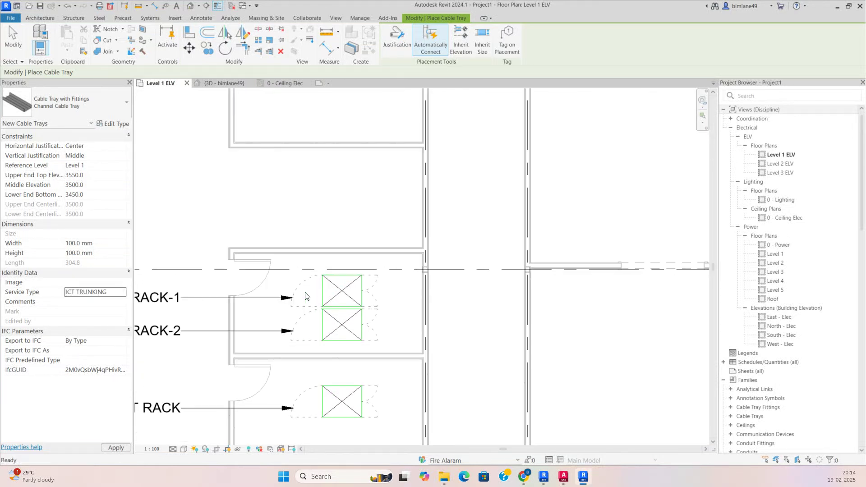
{"action": "left_click", "coordinate": [332, 289]}
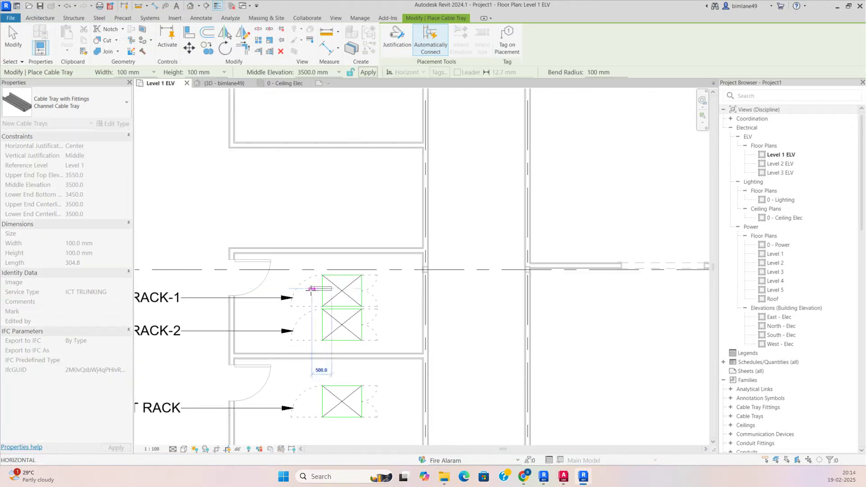
{"action": "left_click", "coordinate": [206, 290]}
{"action": "scroll", "coordinate": [207, 235], "scroll_direction": "down", "scroll_amount": 1}
{"action": "scroll", "coordinate": [207, 202], "scroll_direction": "down", "scroll_amount": 3}
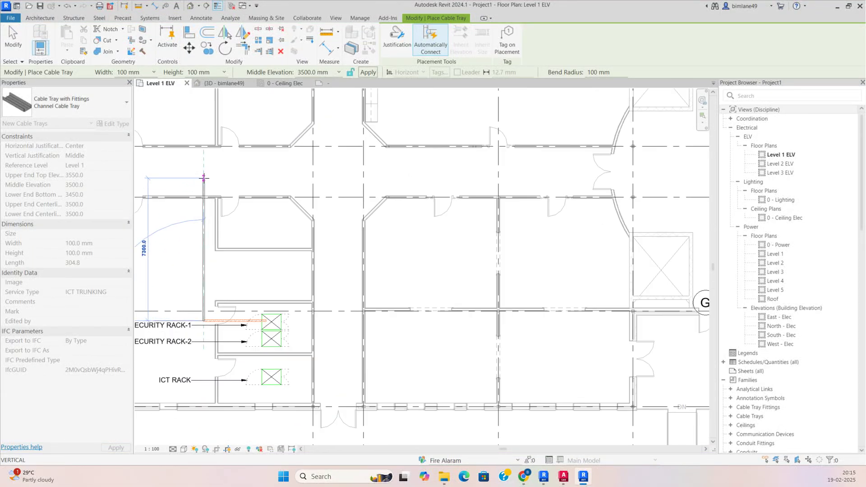
{"action": "middle_click_drag", "start_coordinate": [211, 177], "coordinate": [363, 269]}
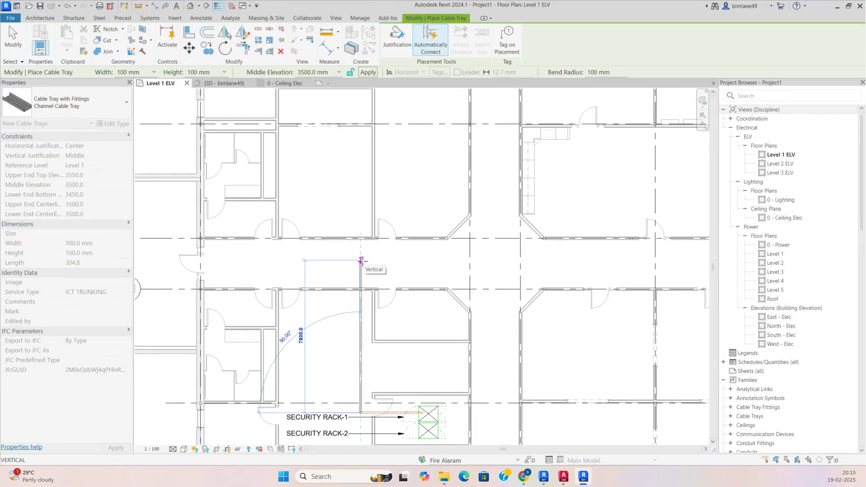
{"action": "left_click", "coordinate": [361, 261]}
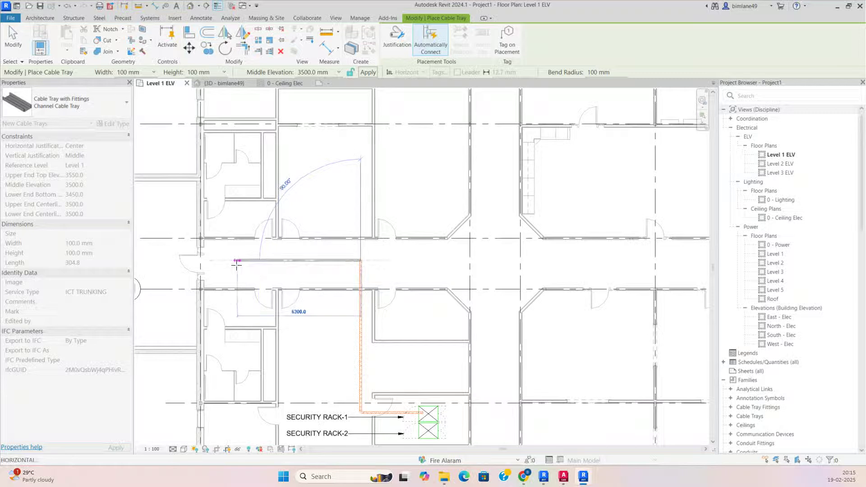
{"action": "left_click", "coordinate": [221, 263]}
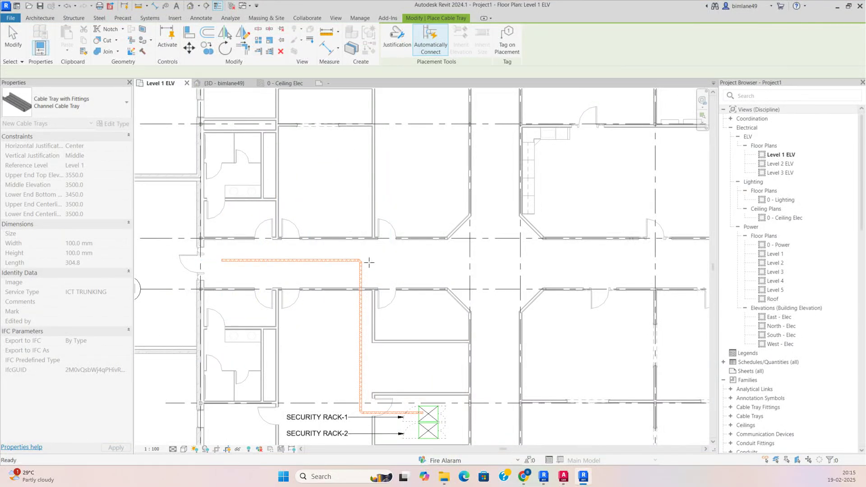
{"action": "key", "text": "Escape"}
{"action": "key", "text": "Escape"}
Step: Convert the horizontal bend where the tray meets the corridor run into a tee opening east
{"action": "scroll", "coordinate": [360, 260], "scroll_direction": "up", "scroll_amount": 5}
{"action": "left_click", "coordinate": [357, 259]}
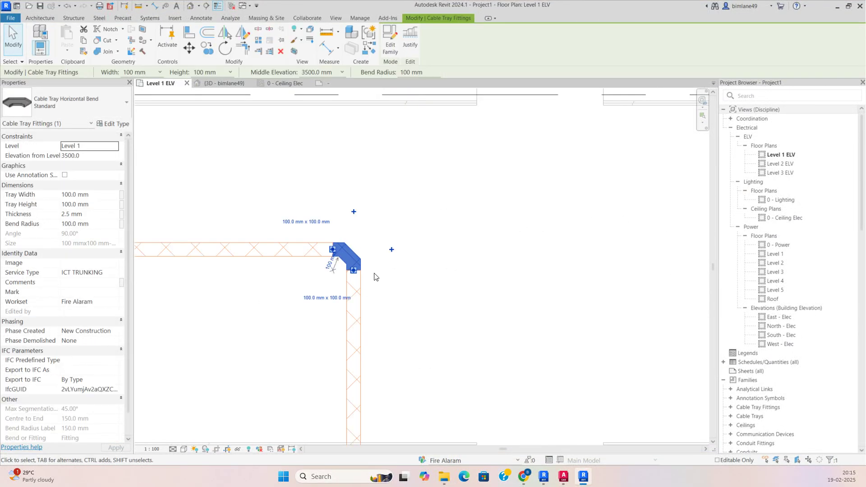
{"action": "left_click", "coordinate": [399, 261]}
{"action": "scroll", "coordinate": [402, 265], "scroll_direction": "down", "scroll_amount": 2}
{"action": "left_click_drag", "start_coordinate": [366, 254], "coordinate": [369, 256]}
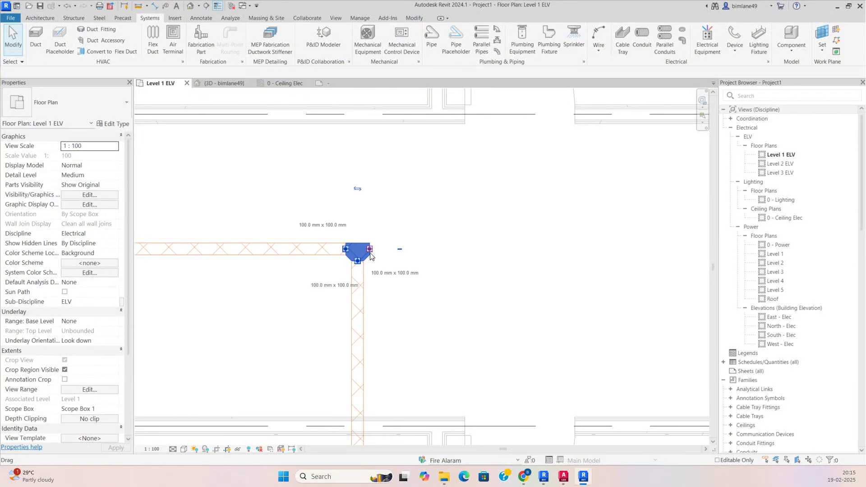
Step: Draw a cable tray from the tee's open east end along the corridor to just before the double doors at its east end
{"action": "right_click", "coordinate": [369, 255]}
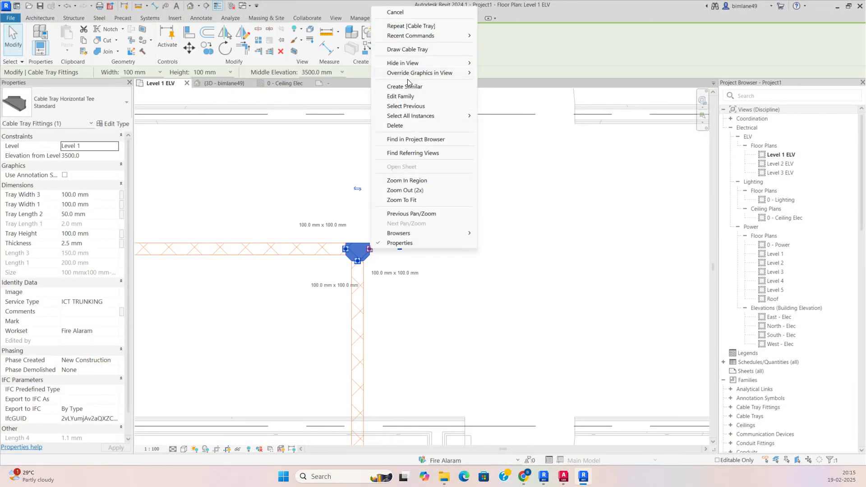
{"action": "left_click", "coordinate": [407, 49]}
{"action": "scroll", "coordinate": [443, 216], "scroll_direction": "down", "scroll_amount": 4}
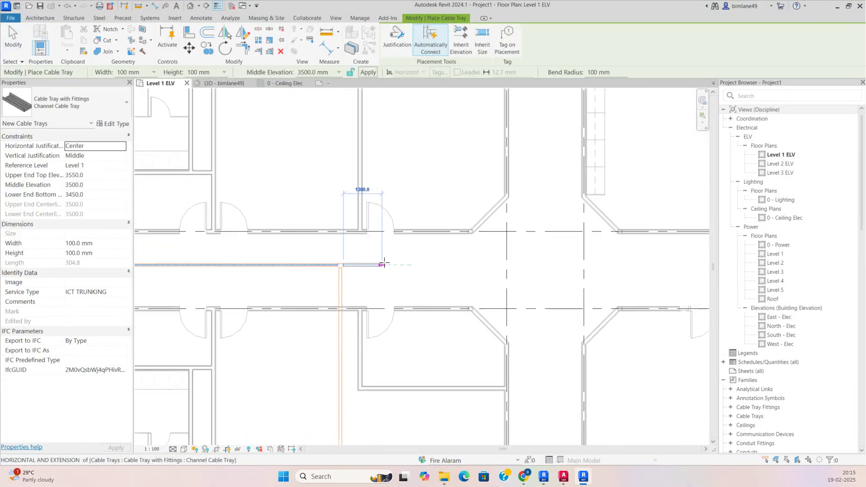
{"action": "scroll", "coordinate": [384, 263], "scroll_direction": "down", "scroll_amount": 3}
{"action": "scroll", "coordinate": [397, 285], "scroll_direction": "up", "scroll_amount": 3}
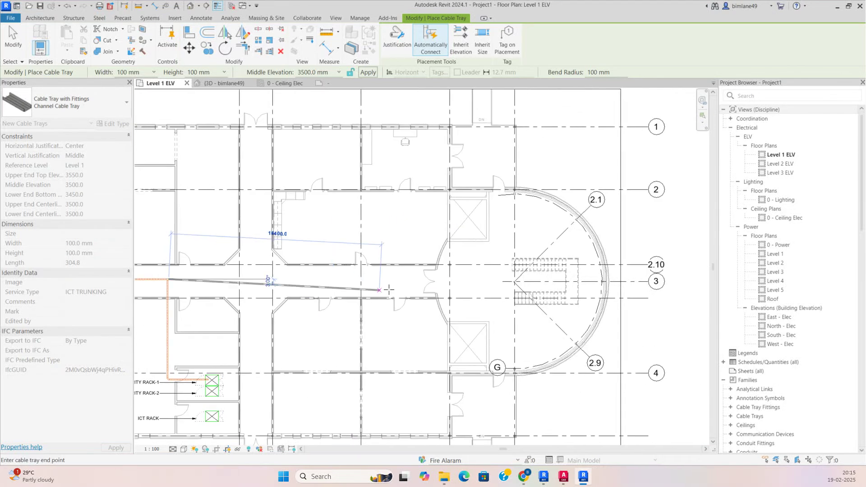
{"action": "left_click", "coordinate": [412, 280]}
{"action": "key", "text": "Escape"}
Step: Branch a cable tray north from the corridor run between grids B and C, then west into the upper rooms
{"action": "scroll", "coordinate": [252, 276], "scroll_direction": "up", "scroll_amount": 2}
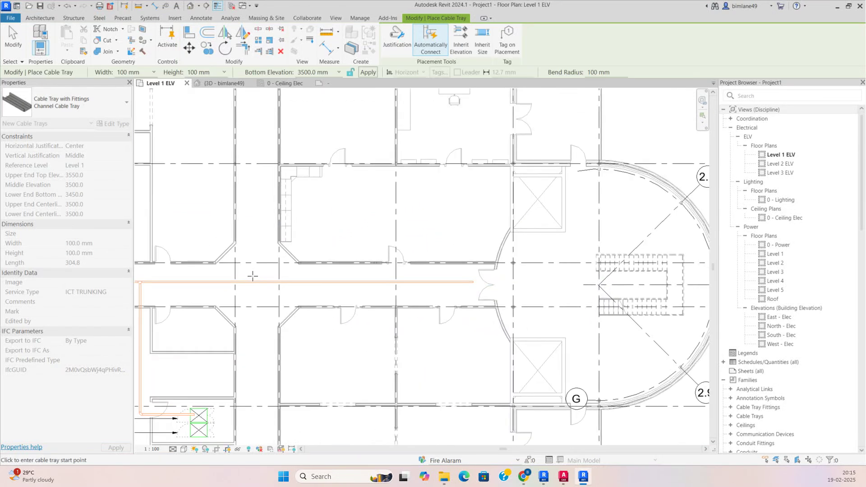
{"action": "left_click", "coordinate": [254, 282]}
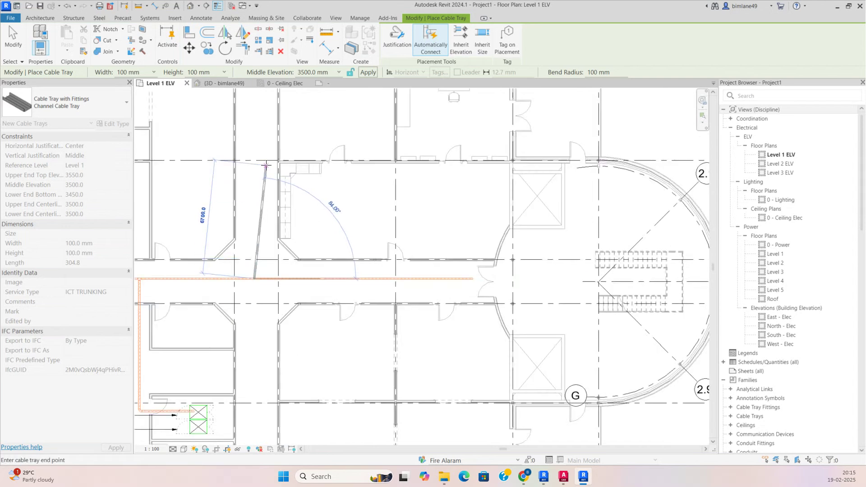
{"action": "middle_click_drag", "start_coordinate": [266, 165], "coordinate": [351, 343]}
{"action": "left_click", "coordinate": [339, 281]}
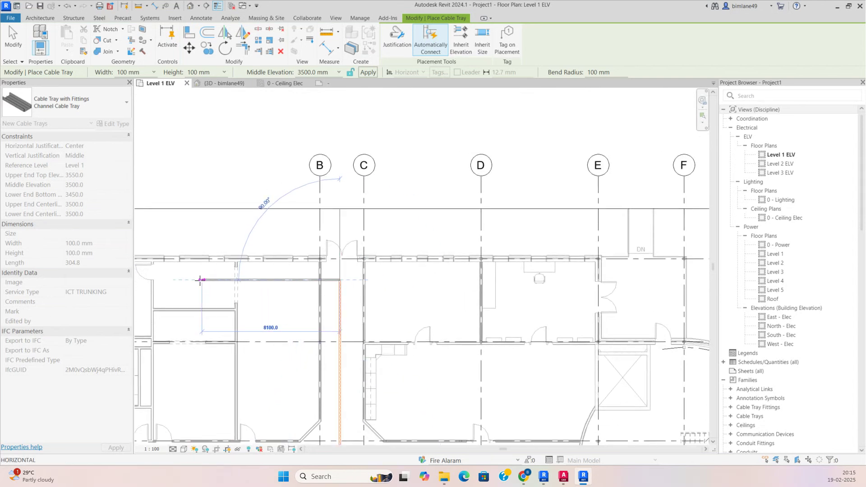
{"action": "left_click", "coordinate": [191, 280]}
{"action": "key", "text": "Escape"}
{"action": "scroll", "coordinate": [362, 298], "scroll_direction": "down", "scroll_amount": 1}
{"action": "middle_click_drag", "start_coordinate": [362, 298], "coordinate": [343, 190]}
{"action": "scroll", "coordinate": [311, 382], "scroll_direction": "up", "scroll_amount": 2}
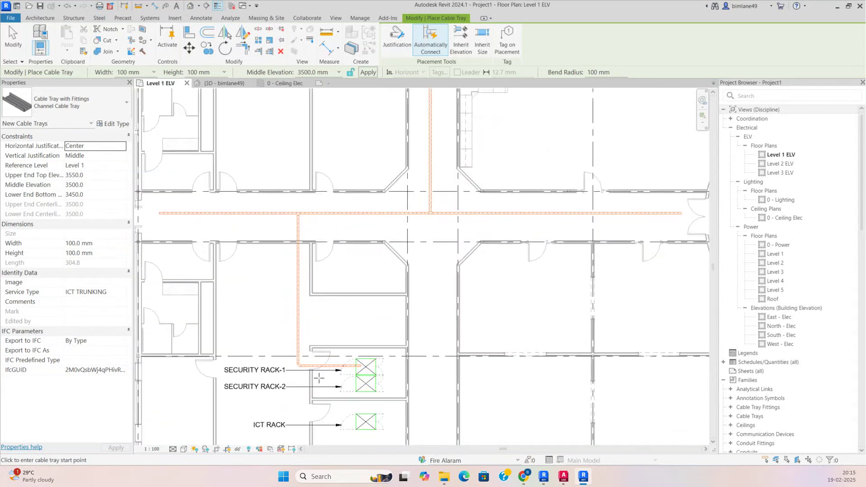
Step: Set the service type of new cable trays to SEC TRUNKING
{"action": "scroll", "coordinate": [347, 376], "scroll_direction": "up", "scroll_amount": 2}
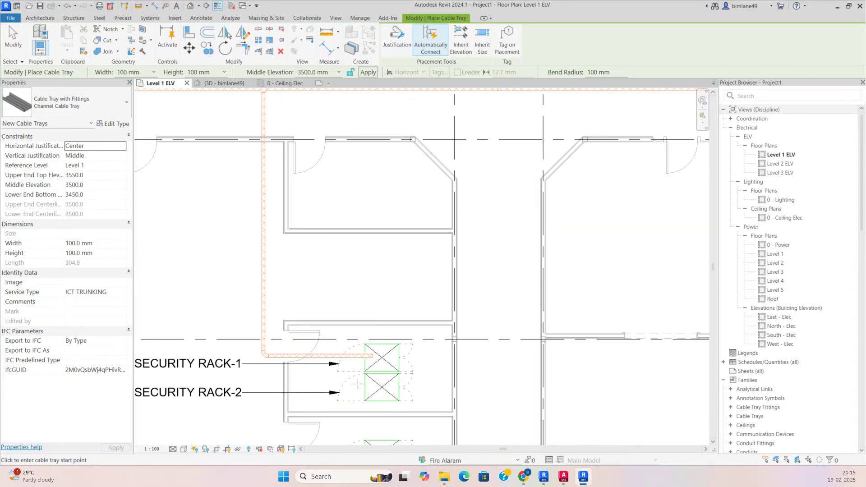
{"action": "middle_click_drag", "start_coordinate": [357, 383], "coordinate": [459, 359]}
{"action": "scroll", "coordinate": [414, 280], "scroll_direction": "down", "scroll_amount": 2}
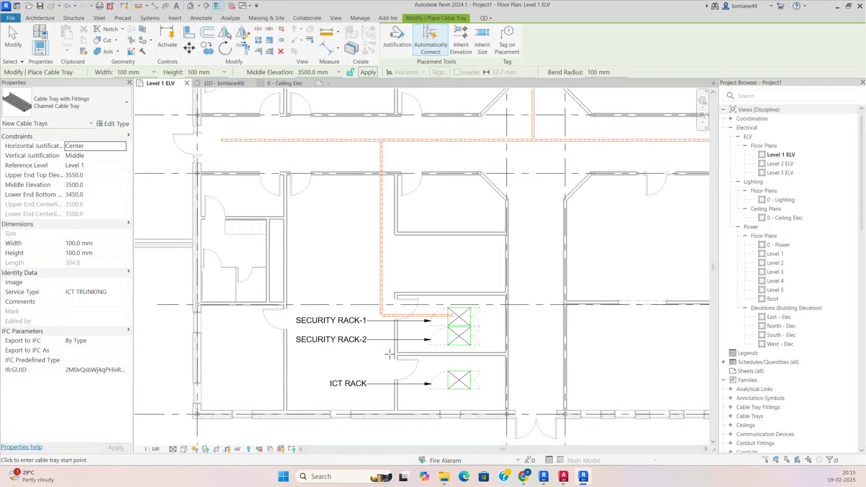
{"action": "left_click", "coordinate": [77, 294]}
{"action": "left_click", "coordinate": [77, 294]}
{"action": "type", "text": "SE"}
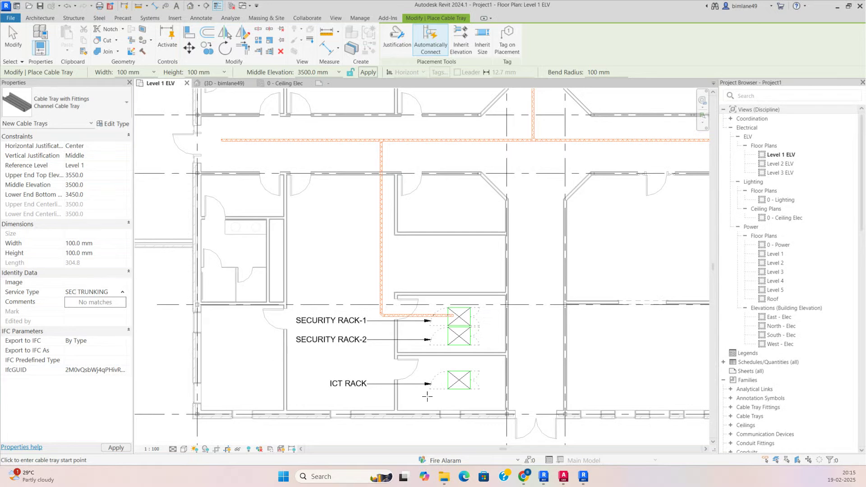
{"action": "scroll", "coordinate": [427, 397], "scroll_direction": "up", "scroll_amount": 1}
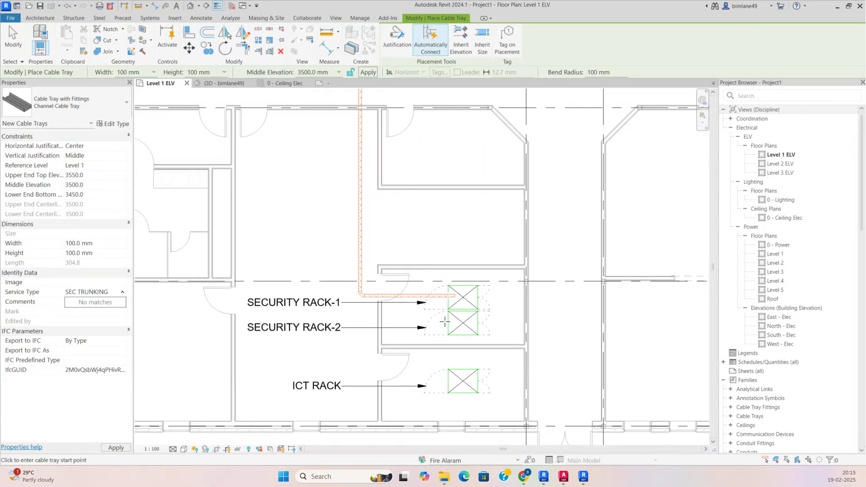
{"action": "key", "text": "Return"}
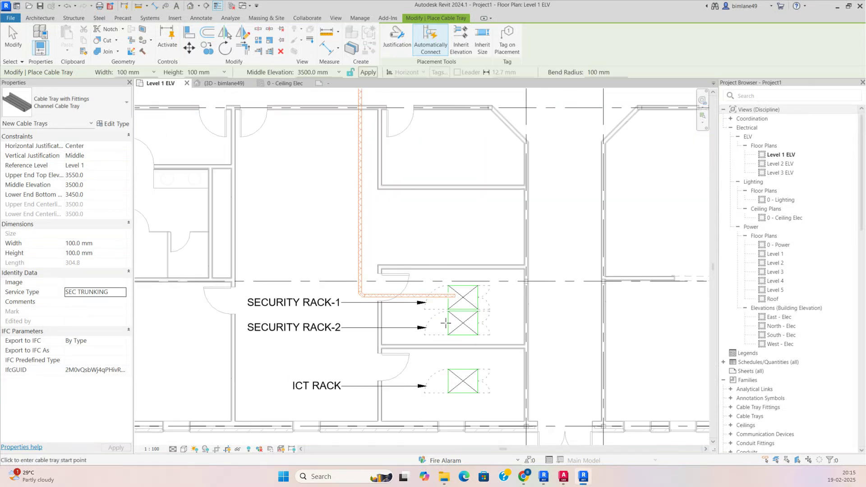
Step: Route a cable tray from SECURITY RACK-2 west out of the room, north into the corridor, and west along it, parallel to the ICT tray
{"action": "left_click", "coordinate": [446, 323]}
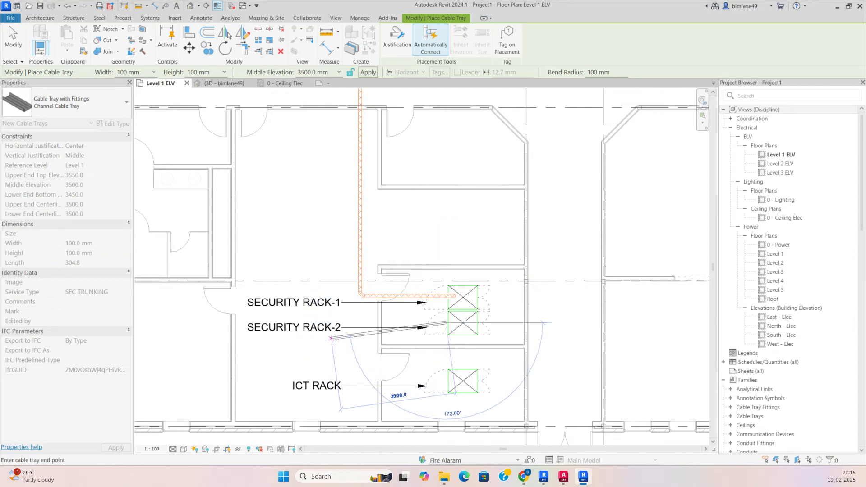
{"action": "left_click", "coordinate": [349, 322]}
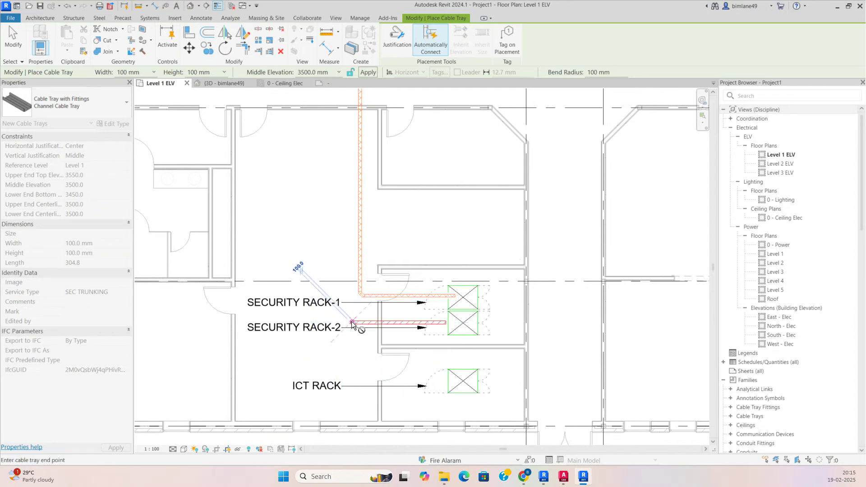
{"action": "middle_click_drag", "start_coordinate": [353, 207], "coordinate": [350, 407]}
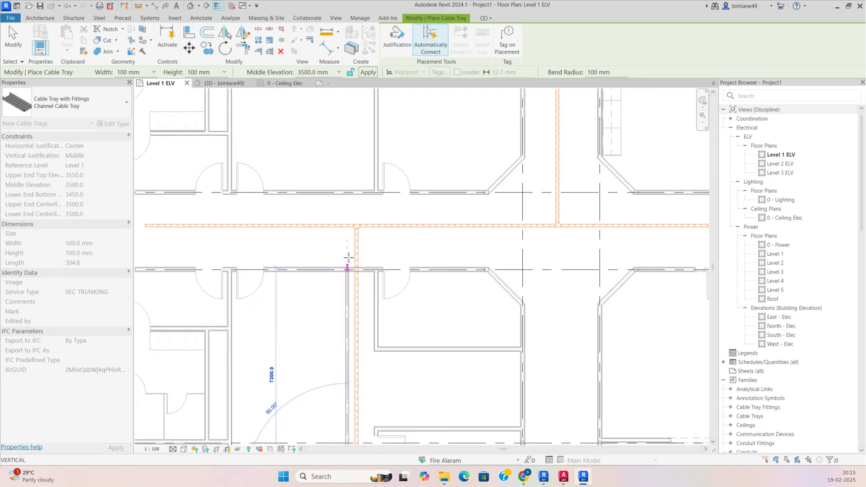
{"action": "scroll", "coordinate": [347, 235], "scroll_direction": "up", "scroll_amount": 3}
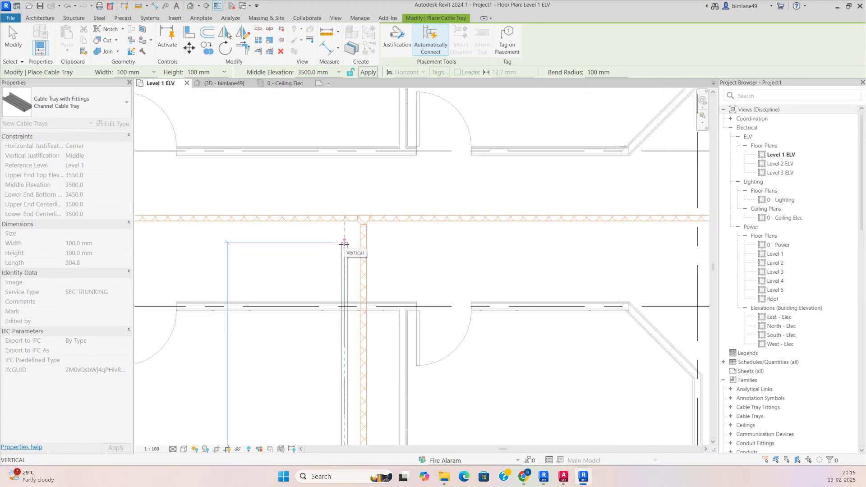
{"action": "scroll", "coordinate": [343, 242], "scroll_direction": "up", "scroll_amount": 1}
{"action": "left_click", "coordinate": [344, 231]}
{"action": "scroll", "coordinate": [361, 230], "scroll_direction": "down", "scroll_amount": 4}
{"action": "scroll", "coordinate": [377, 226], "scroll_direction": "up", "scroll_amount": 3}
{"action": "scroll", "coordinate": [397, 228], "scroll_direction": "down", "scroll_amount": 1}
{"action": "left_click", "coordinate": [399, 227]}
{"action": "key", "text": "Escape"}
{"action": "key", "text": "Escape"}
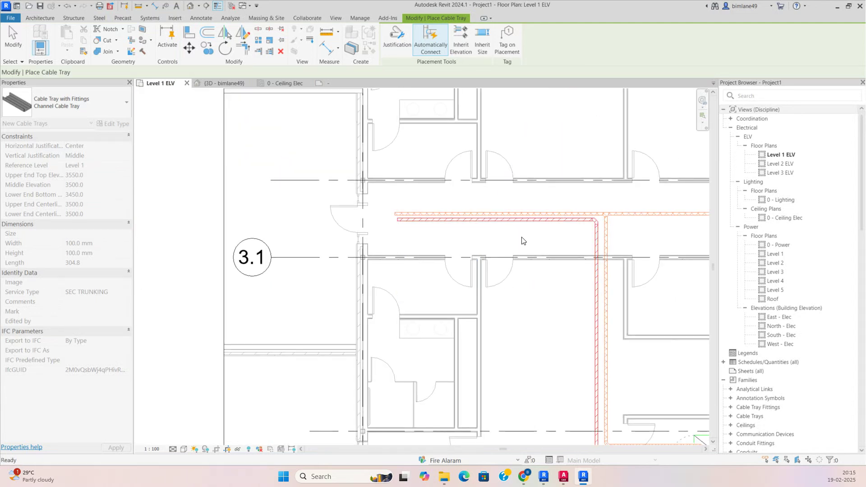
Step: Try to convert the security tray's corridor bend into a tee and draw a tray east from it across the ICT tray
{"action": "middle_click_drag", "start_coordinate": [521, 239], "coordinate": [202, 220]}
{"action": "scroll", "coordinate": [268, 203], "scroll_direction": "up", "scroll_amount": 4}
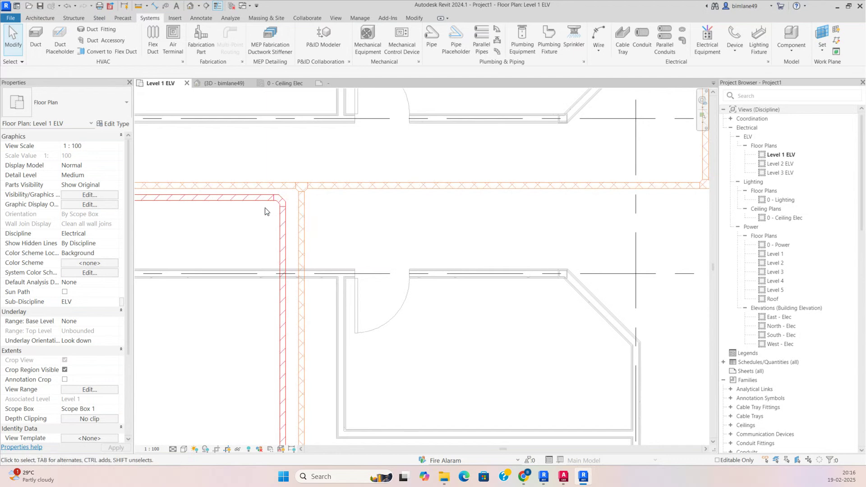
{"action": "scroll", "coordinate": [284, 216], "scroll_direction": "up", "scroll_amount": 1}
{"action": "left_click", "coordinate": [286, 200]}
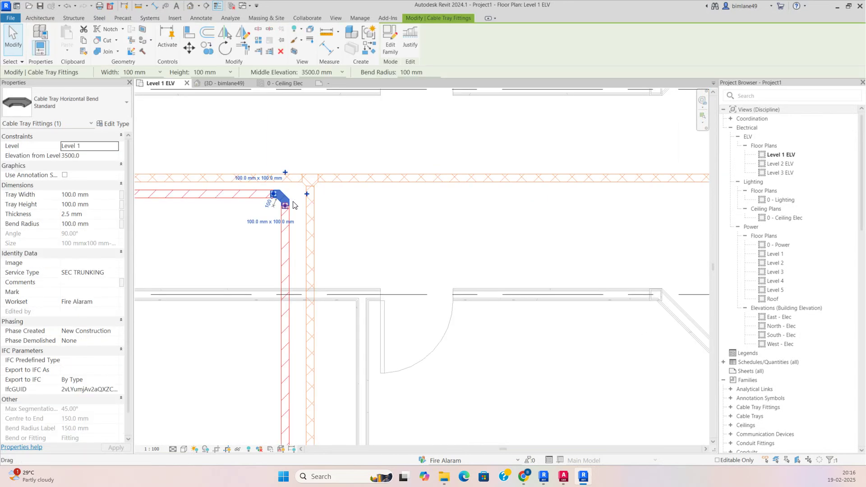
{"action": "left_click", "coordinate": [307, 194]}
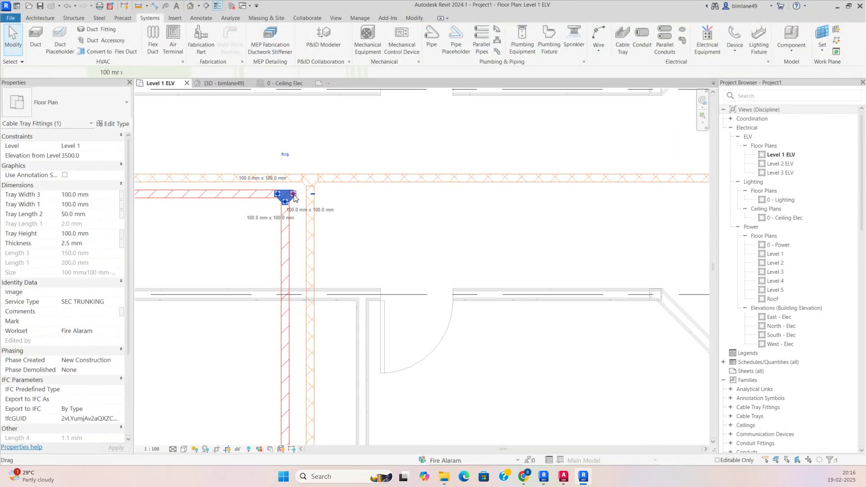
{"action": "right_click", "coordinate": [293, 198]}
{"action": "left_click", "coordinate": [325, 236]}
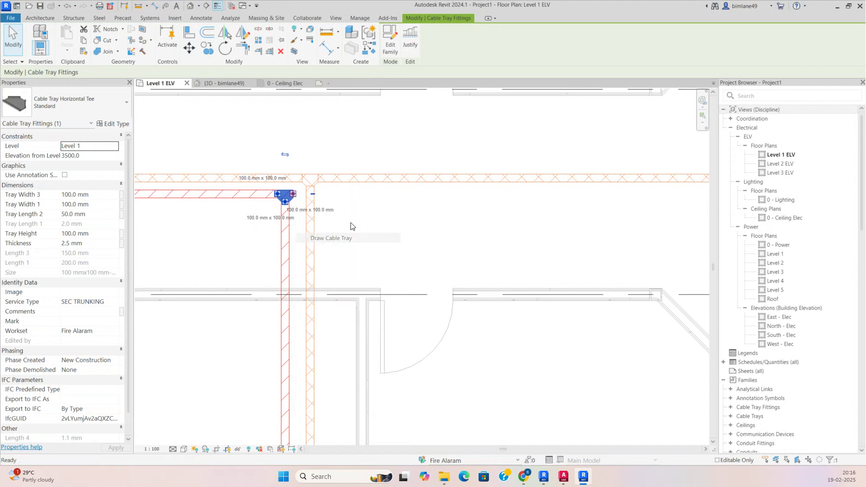
{"action": "left_click", "coordinate": [380, 194]}
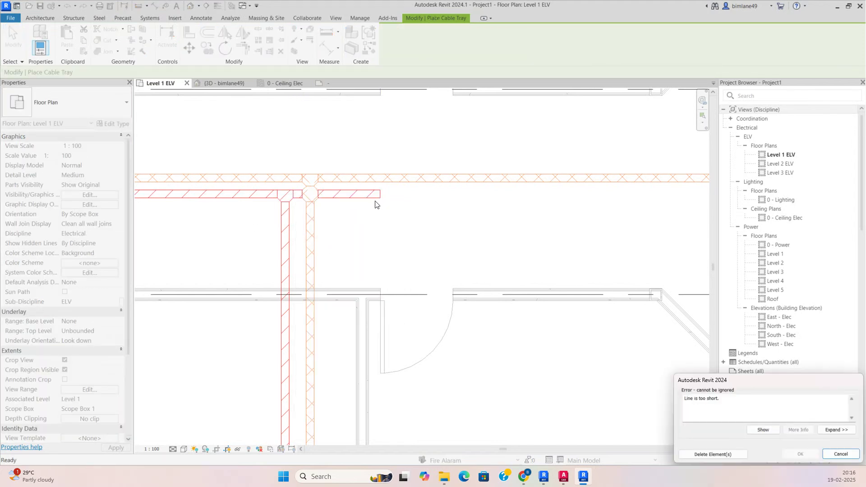
{"action": "key", "text": "Escape"}
Step: Split the security tray on both sides of its corridor bend, once on the vertical run and once on the horizontal run
{"action": "scroll", "coordinate": [294, 208], "scroll_direction": "up", "scroll_amount": 1}
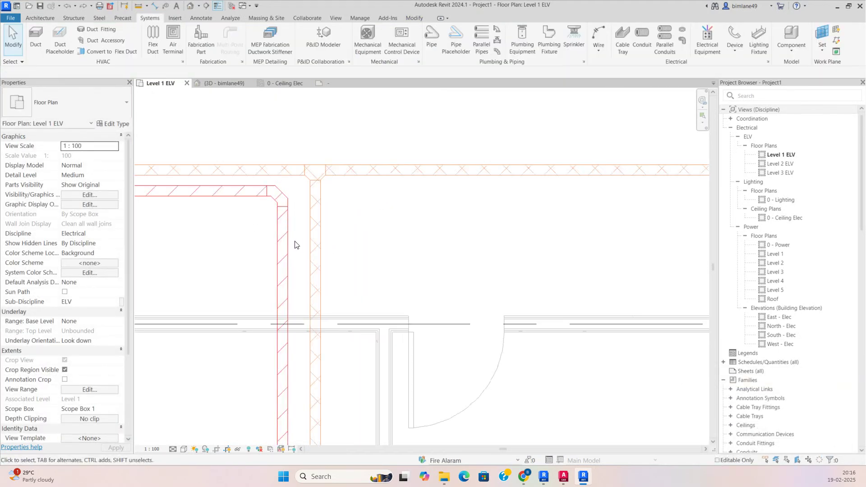
{"action": "key", "text": "s"}
{"action": "key", "text": "l"}
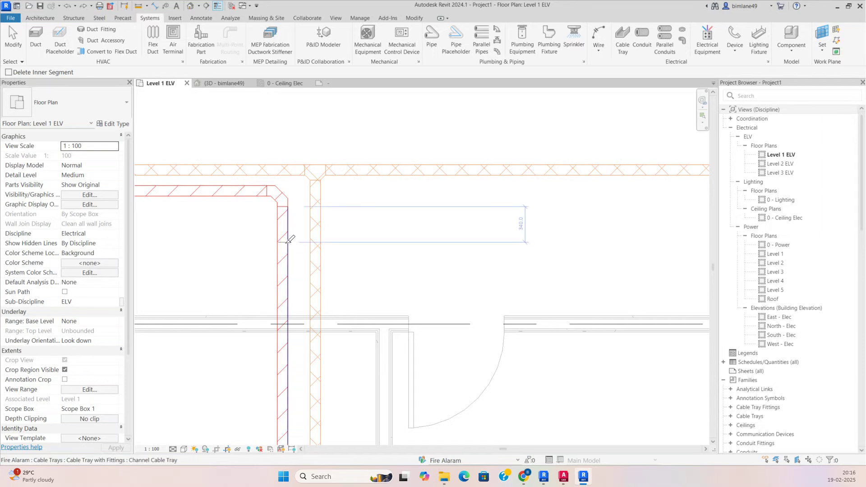
{"action": "left_click", "coordinate": [287, 243]}
{"action": "left_click", "coordinate": [244, 203]}
{"action": "key", "text": "Escape"}
Step: Delete the unions at both split points and convert the security tray's bend into a tee opening east
{"action": "left_click_drag", "start_coordinate": [195, 127], "coordinate": [328, 258]}
{"action": "key", "text": "Delete"}
{"action": "key", "text": "Delete"}
{"action": "left_click", "coordinate": [274, 196]}
{"action": "key", "text": "Escape"}
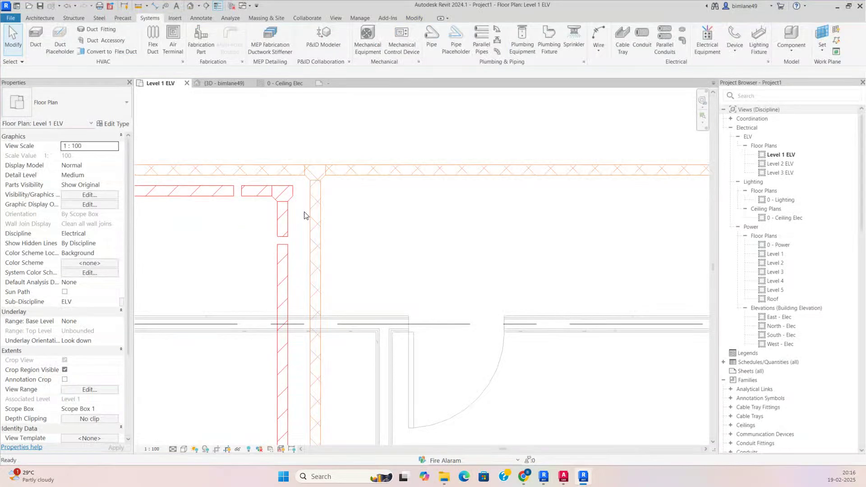
Step: Isolate the security tee, its two short tray segments and the adjacent ICT tee in a 3D section box
{"action": "left_click_drag", "start_coordinate": [218, 147], "coordinate": [405, 316]}
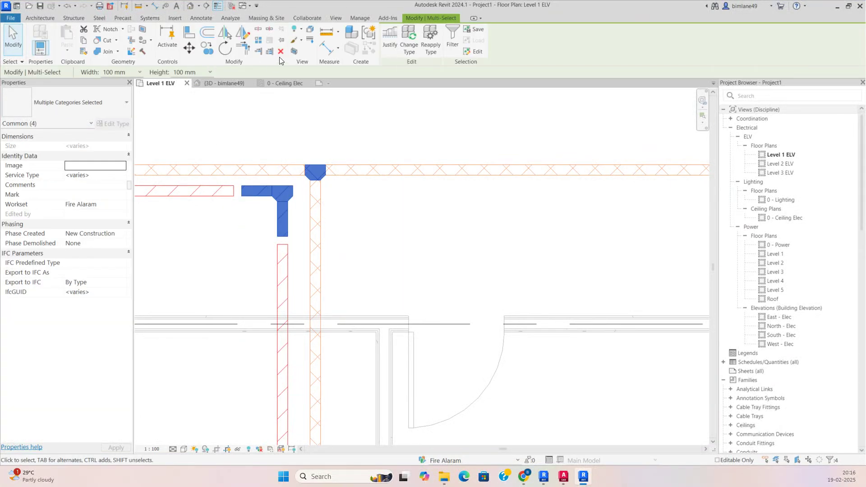
{"action": "left_click", "coordinate": [294, 51]}
{"action": "key", "text": "Escape"}
{"action": "middle_click_drag", "start_coordinate": [404, 361], "coordinate": [338, 301], "text": "shift"}
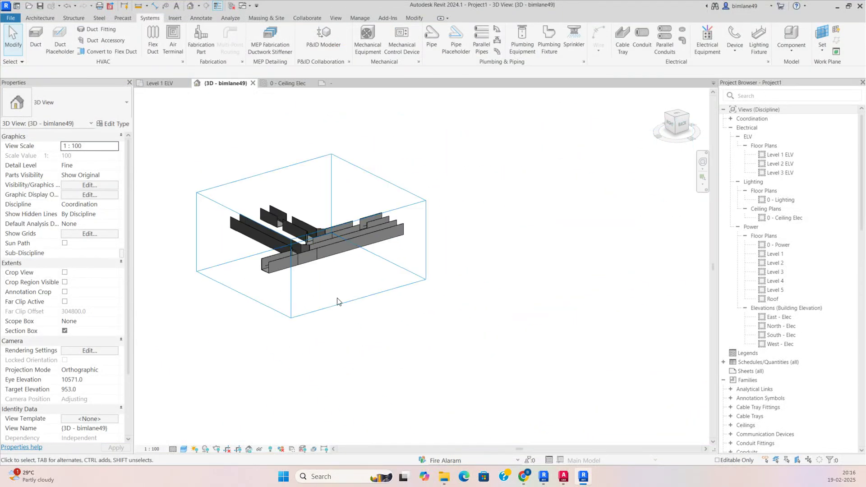
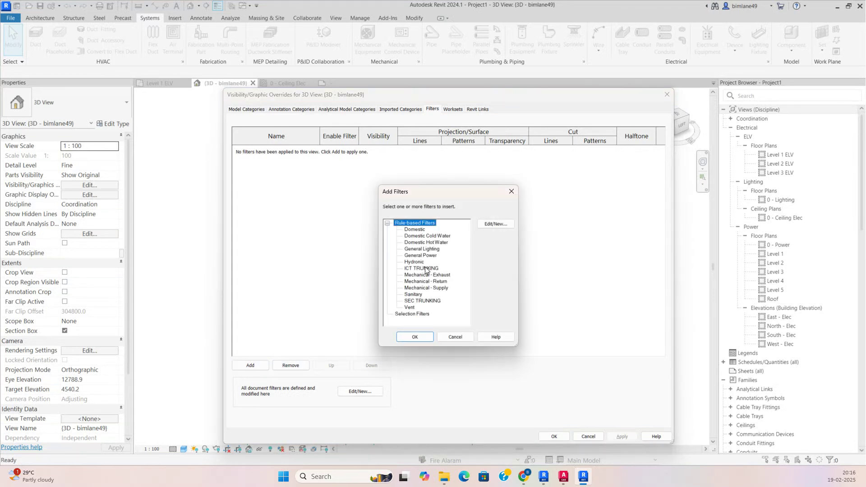
Step: Add the ICT TRUNKING and SEC TRUNKING filters to the 3D view and give ICT TRUNKING a solid surface fill in RGB 255-128-064
{"action": "left_click", "coordinate": [415, 337]}
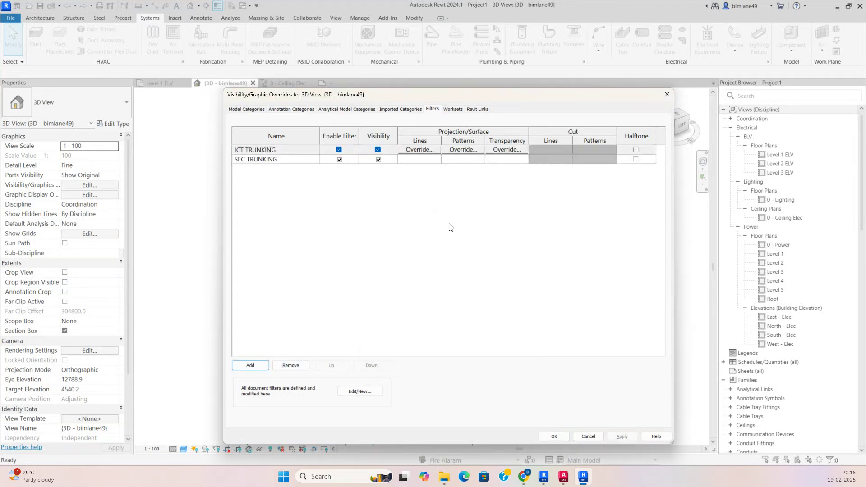
{"action": "left_click", "coordinate": [455, 151]}
{"action": "left_click", "coordinate": [463, 245]}
{"action": "left_click", "coordinate": [434, 254]}
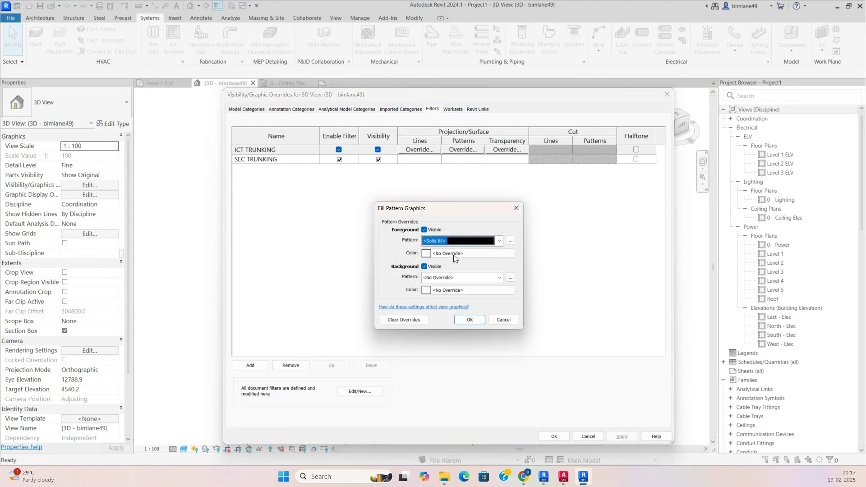
{"action": "left_click", "coordinate": [453, 255]}
{"action": "left_click", "coordinate": [373, 225]}
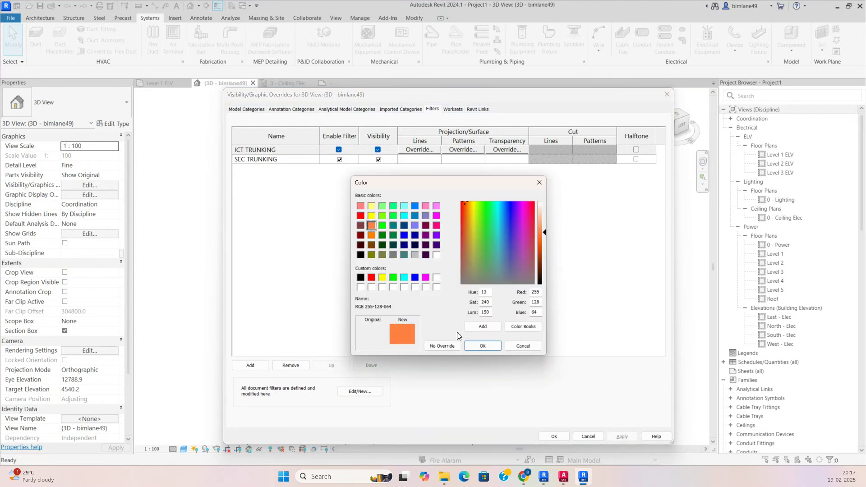
{"action": "left_click", "coordinate": [480, 346]}
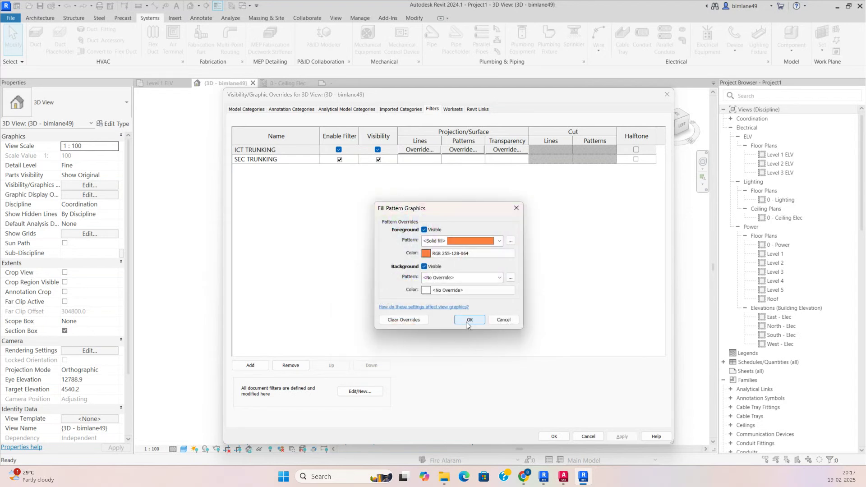
{"action": "left_click", "coordinate": [465, 321]}
Step: Give the SEC TRUNKING filter a solid red surface fill and apply the overrides to the 3D view
{"action": "left_click", "coordinate": [442, 159]}
{"action": "left_click", "coordinate": [460, 159]}
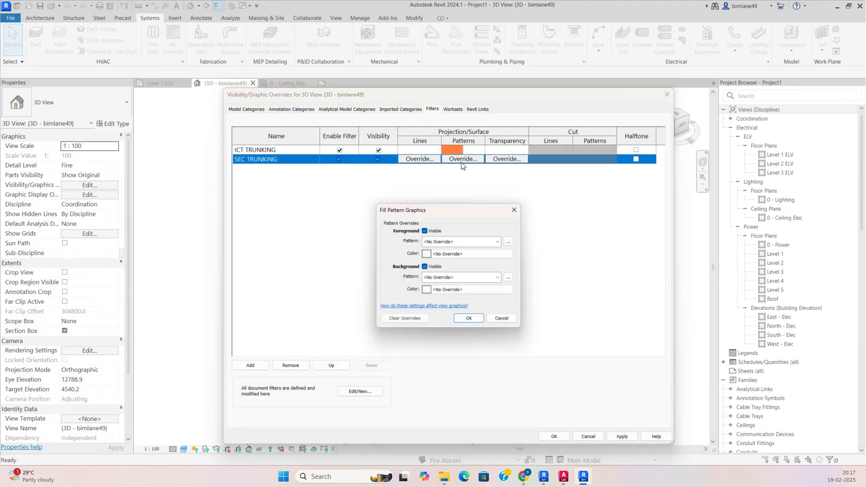
{"action": "left_click", "coordinate": [444, 242]}
{"action": "left_click", "coordinate": [440, 258]}
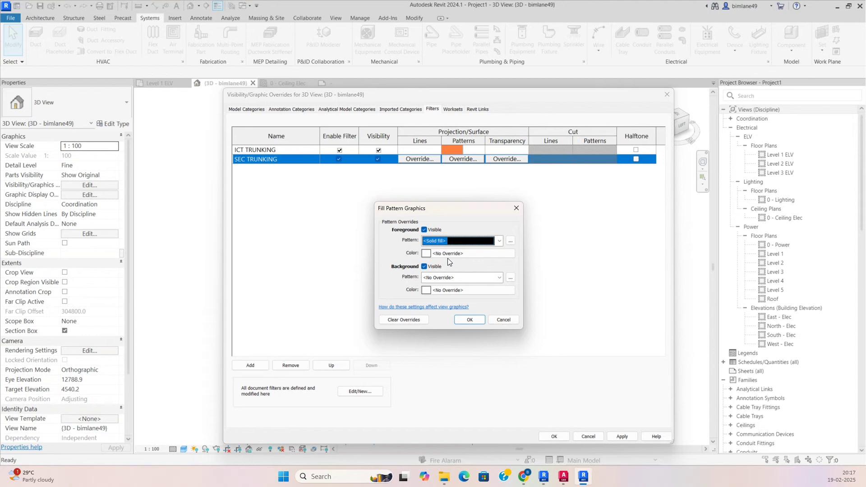
{"action": "left_click", "coordinate": [450, 253]}
{"action": "left_click", "coordinate": [372, 278]}
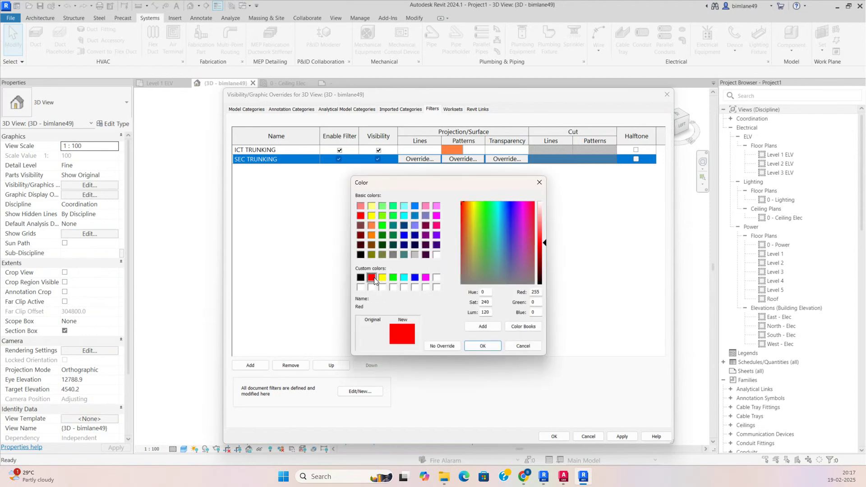
{"action": "left_click", "coordinate": [482, 345]}
{"action": "left_click", "coordinate": [468, 319]}
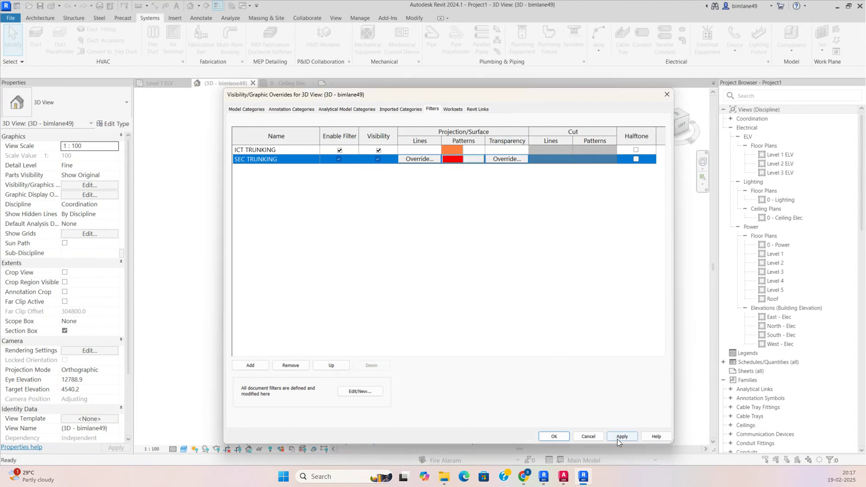
{"action": "left_click", "coordinate": [617, 437]}
{"action": "left_click", "coordinate": [557, 437]}
{"action": "middle_click_drag", "start_coordinate": [340, 296], "coordinate": [437, 262], "text": "shift"}
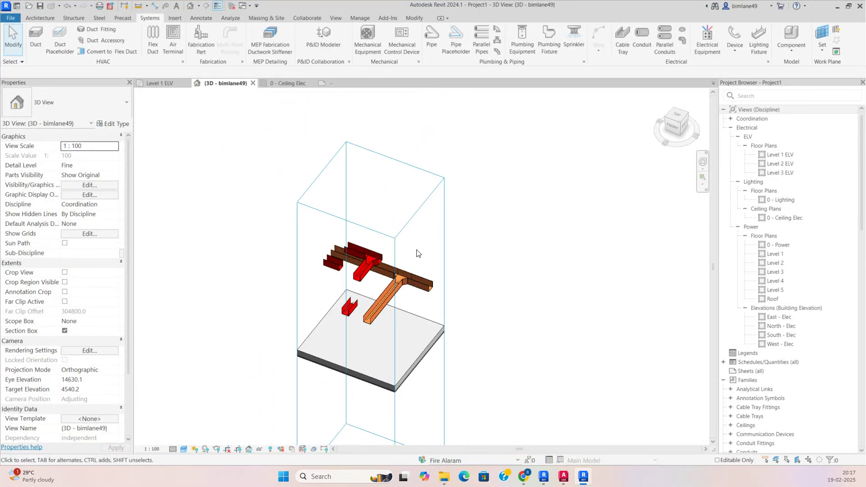
Step: In the Level 1 ELV plan, draw a cable tray at 3850 mm east from the security tee's open end, past the vertical ICT tray
{"action": "left_click", "coordinate": [159, 84]}
{"action": "scroll", "coordinate": [286, 192], "scroll_direction": "up", "scroll_amount": 2}
{"action": "left_click", "coordinate": [288, 191]}
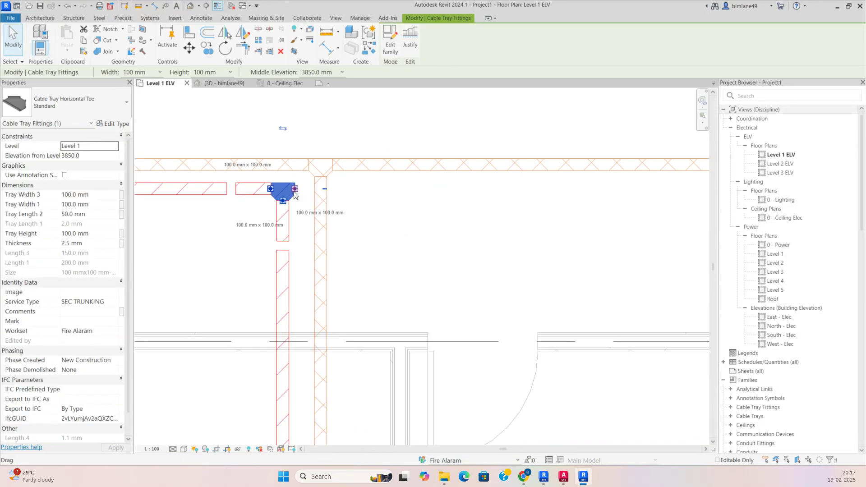
{"action": "right_click", "coordinate": [297, 193]}
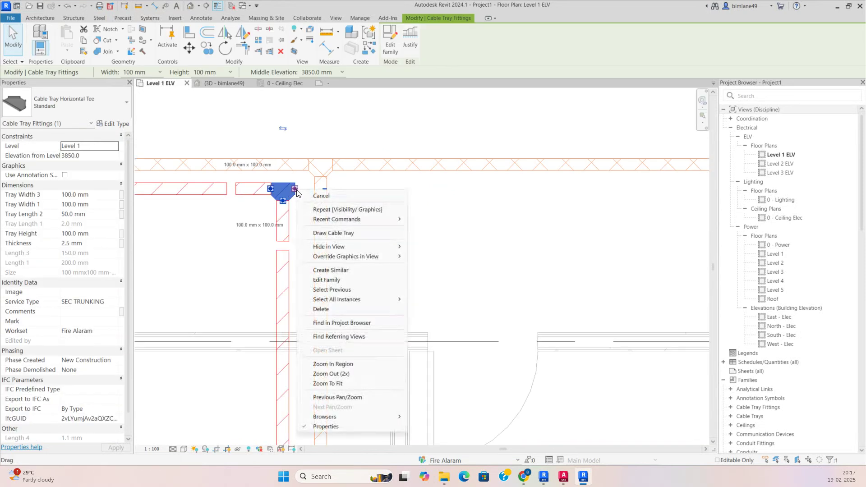
{"action": "left_click", "coordinate": [340, 233]}
{"action": "scroll", "coordinate": [449, 197], "scroll_direction": "down", "scroll_amount": 1}
{"action": "scroll", "coordinate": [429, 194], "scroll_direction": "down", "scroll_amount": 1}
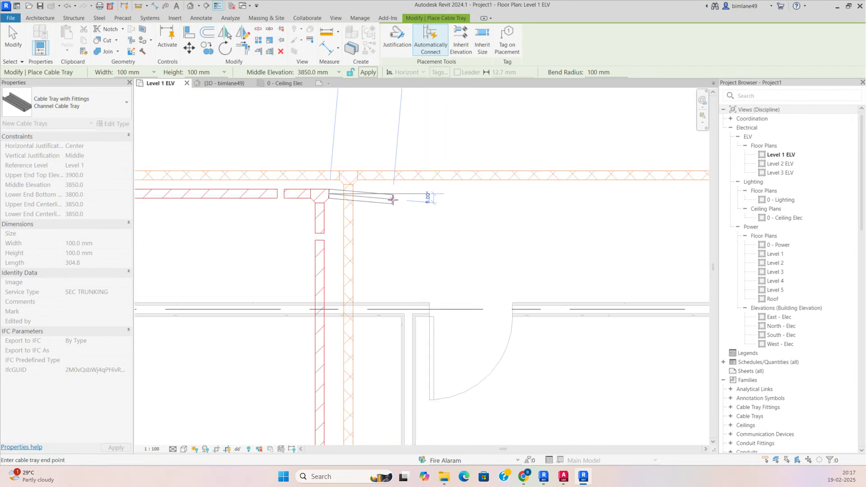
{"action": "left_click", "coordinate": [412, 193]}
{"action": "key", "text": "Escape"}
{"action": "key", "text": "Escape"}
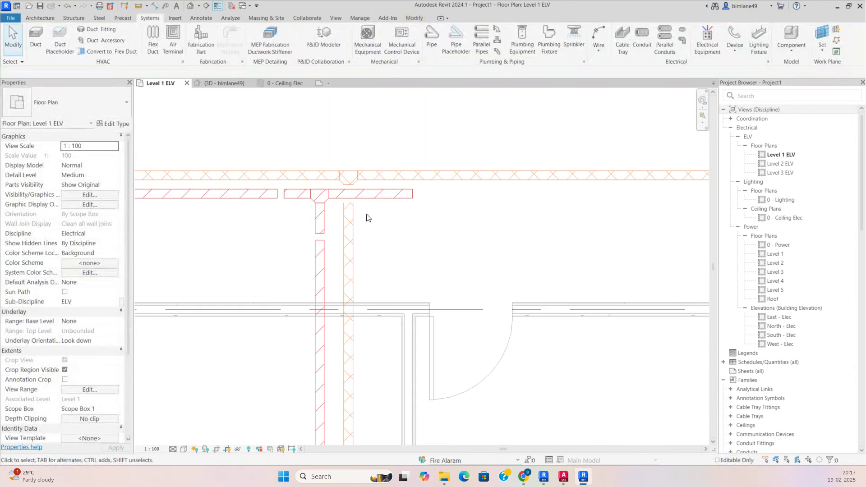
Step: Try to join the short security tray segment west of the tee to the western security run
{"action": "scroll", "coordinate": [448, 174], "scroll_direction": "up", "scroll_amount": 3}
{"action": "left_click", "coordinate": [404, 195]}
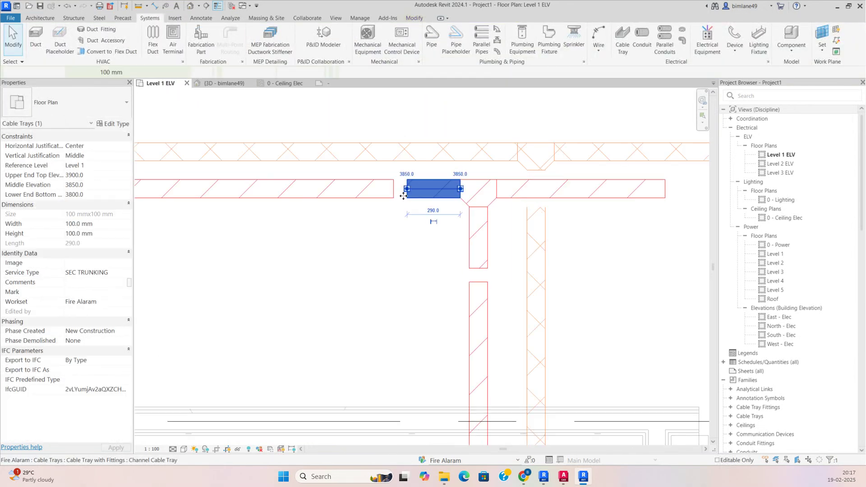
{"action": "scroll", "coordinate": [404, 195], "scroll_direction": "up", "scroll_amount": 1}
{"action": "left_click_drag", "start_coordinate": [408, 187], "coordinate": [390, 186]}
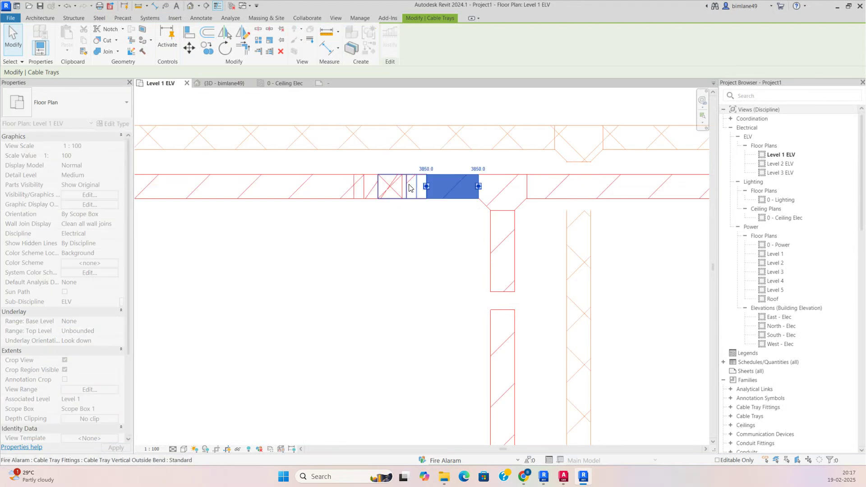
{"action": "left_click", "coordinate": [391, 221]}
{"action": "scroll", "coordinate": [390, 221], "scroll_direction": "up", "scroll_amount": 1}
{"action": "key", "text": "ctrl+z"}
{"action": "left_click", "coordinate": [456, 226]}
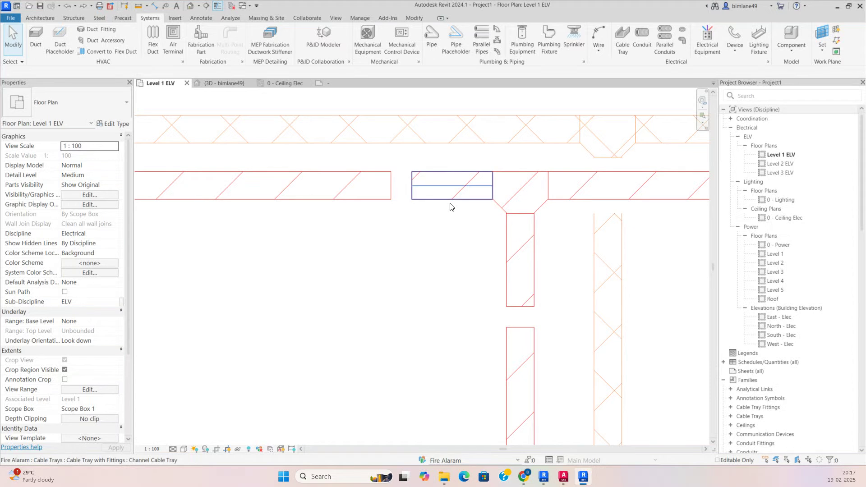
Step: Set the short security segment west of the tee to a middle elevation of 3750 mm and join the western security run to it
{"action": "left_click", "coordinate": [450, 206]}
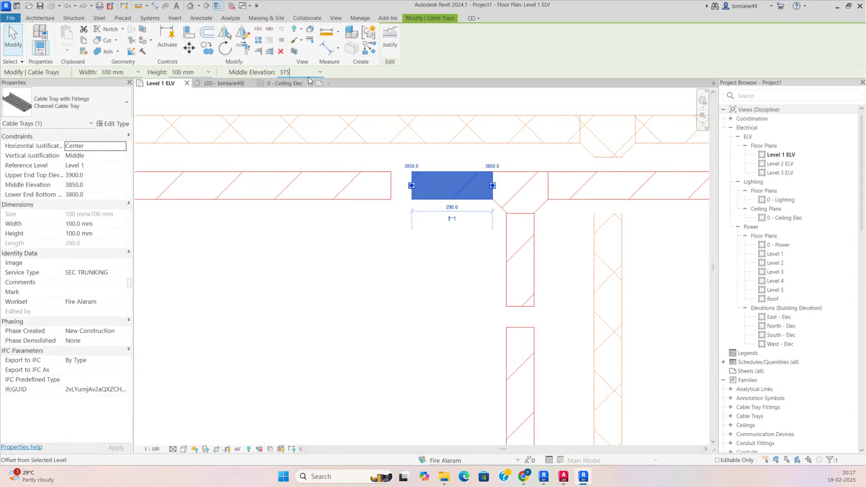
{"action": "left_click", "coordinate": [381, 219]}
{"action": "left_click", "coordinate": [415, 187]}
{"action": "mouse_move", "coordinate": [411, 185]}
{"action": "left_mouse_down"}
{"action": "mouse_move", "coordinate": [390, 185]}
{"action": "mouse_move", "coordinate": [411, 185]}
{"action": "left_mouse_up"}
{"action": "left_click", "coordinate": [392, 188]}
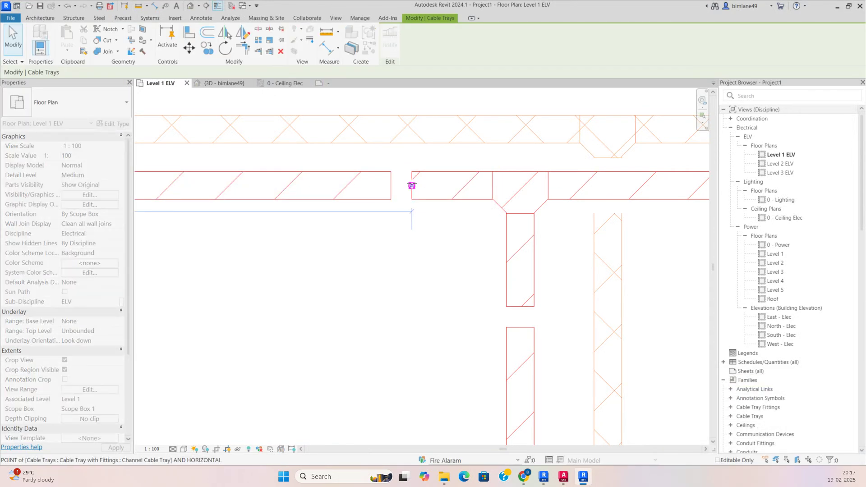
{"action": "left_click_drag", "start_coordinate": [454, 232], "coordinate": [425, 234]}
{"action": "key", "text": "Escape"}
{"action": "scroll", "coordinate": [425, 234], "scroll_direction": "down", "scroll_amount": 2}
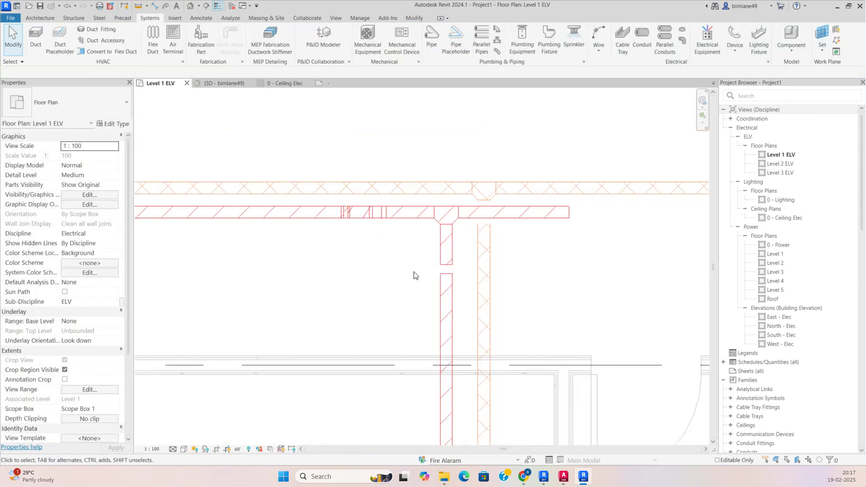
Step: Join the long vertical security tray to the short segment south of the tee
{"action": "left_click", "coordinate": [446, 284]}
{"action": "scroll", "coordinate": [450, 272], "scroll_direction": "up", "scroll_amount": 2}
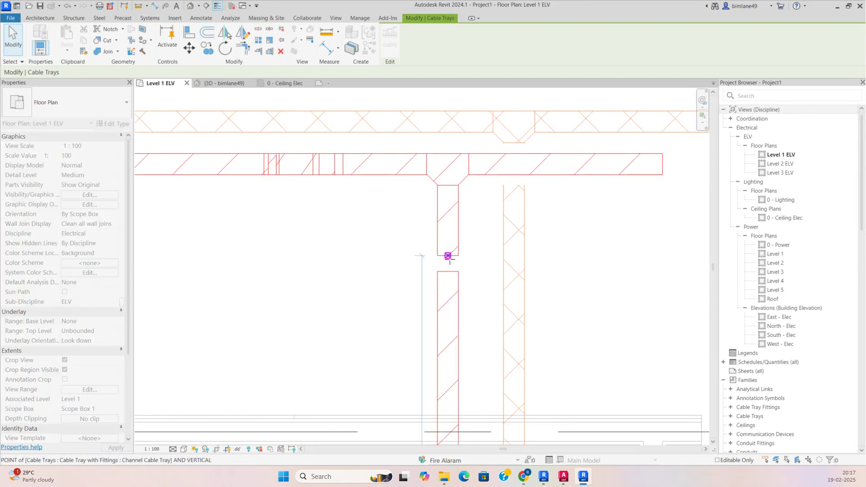
{"action": "key", "text": "Escape"}
{"action": "scroll", "coordinate": [387, 269], "scroll_direction": "down", "scroll_amount": 2}
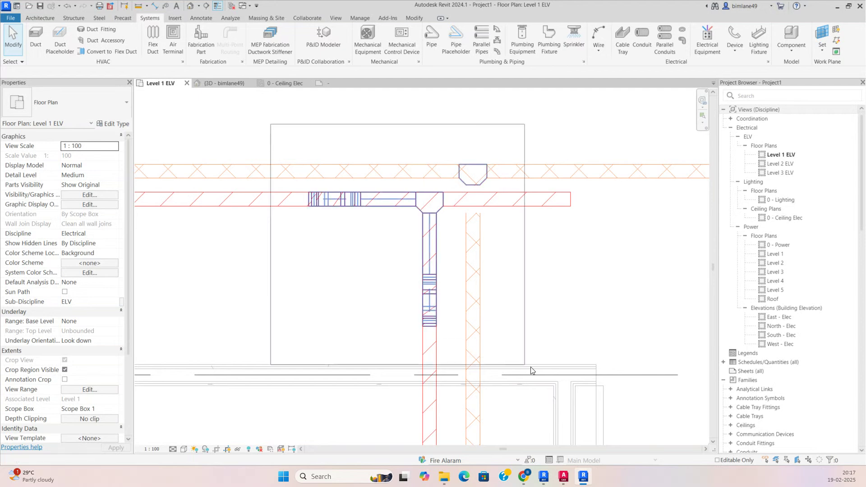
Step: Isolate the reconnected security tee, its tray segments and the ICT tee in a 3D section box and inspect the crossing
{"action": "left_click_drag", "start_coordinate": [603, 369], "coordinate": [302, 158]}
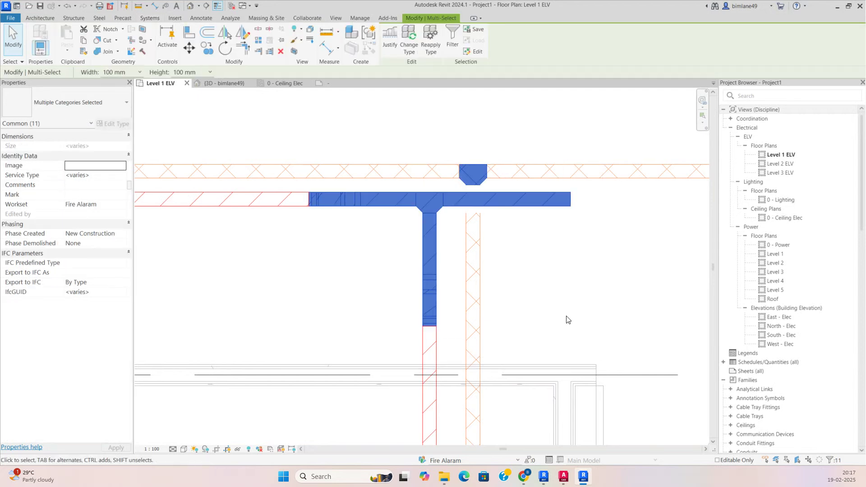
{"action": "left_click", "coordinate": [296, 55]}
{"action": "key", "text": "Escape"}
{"action": "middle_click_drag", "start_coordinate": [518, 271], "coordinate": [640, 269], "text": "shift"}
{"action": "middle_click_drag", "start_coordinate": [433, 300], "coordinate": [519, 199], "text": "shift"}
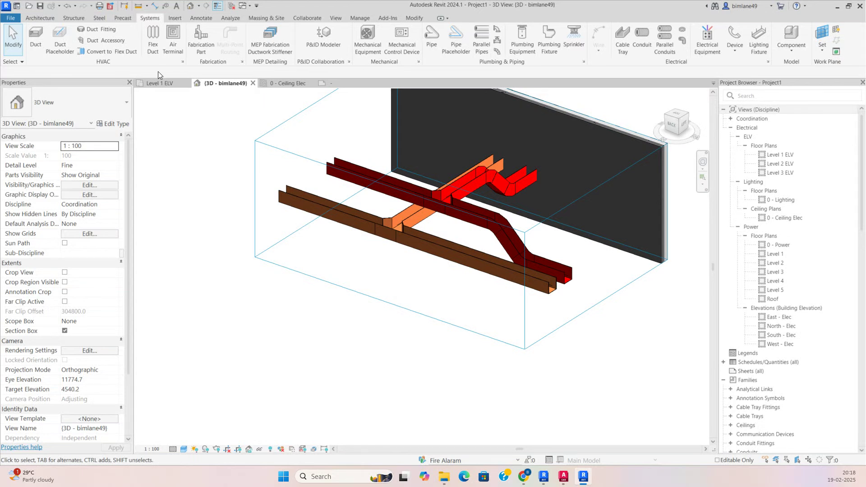
Step: Return to the Level 1 ELV plan and check the elevation of the ICT tray east of its tee
{"action": "left_click", "coordinate": [165, 84]}
{"action": "middle_click_drag", "start_coordinate": [352, 243], "coordinate": [323, 245]}
{"action": "left_click", "coordinate": [318, 218]}
{"action": "scroll", "coordinate": [317, 220], "scroll_direction": "up", "scroll_amount": 2}
{"action": "key", "text": "Escape"}
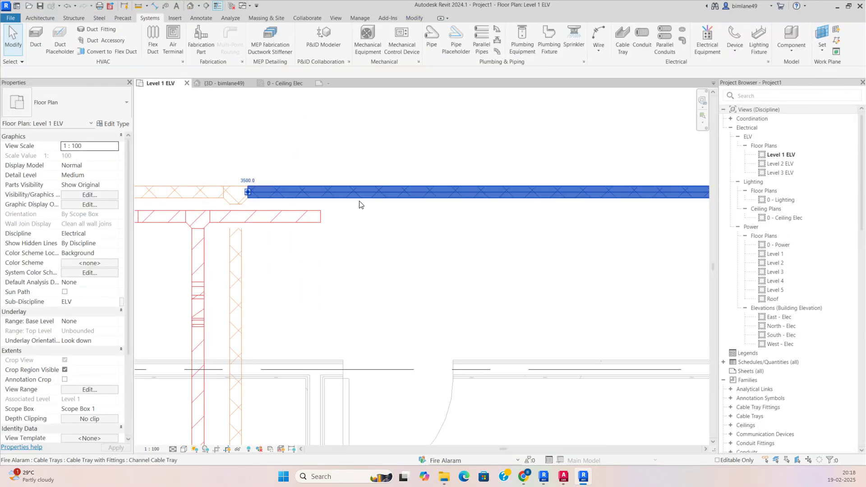
{"action": "left_click", "coordinate": [359, 203]}
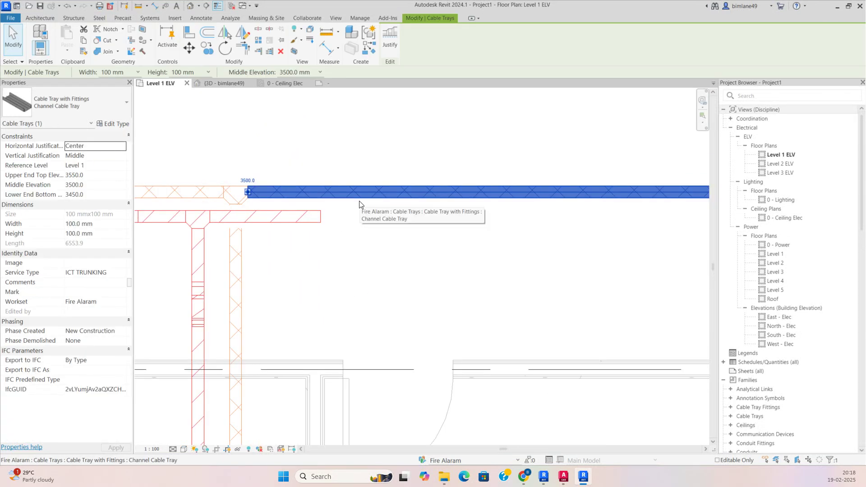
{"action": "key", "text": "Escape"}
{"action": "scroll", "coordinate": [321, 228], "scroll_direction": "down", "scroll_amount": 1}
Step: Draw a cable tray at 3500 mm from the security tray's open east end along the corridor, ending level with the parallel ICT tray
{"action": "left_click", "coordinate": [323, 221]}
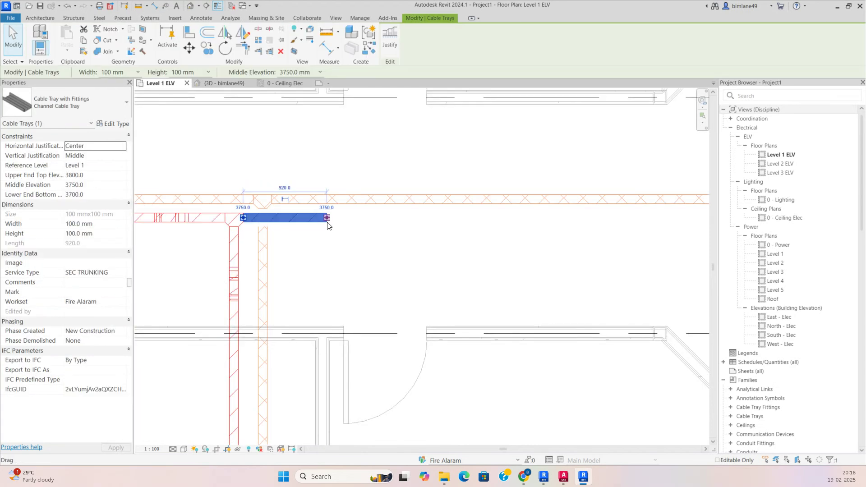
{"action": "right_click", "coordinate": [327, 221]}
{"action": "left_click", "coordinate": [356, 260]}
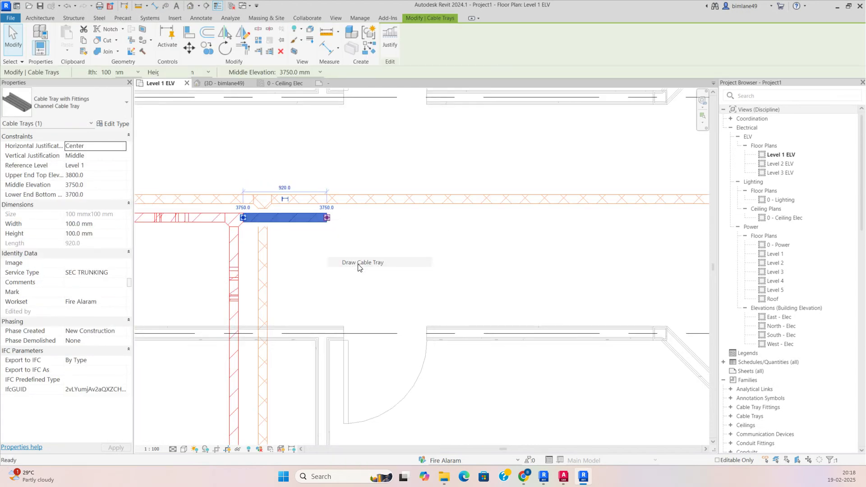
{"action": "left_click", "coordinate": [308, 74]}
{"action": "type", "text": "3500"}
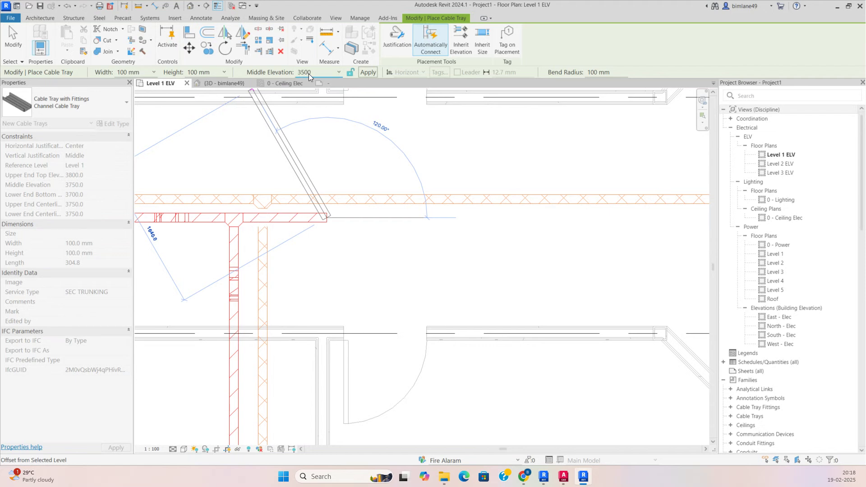
{"action": "key", "text": "Return"}
{"action": "scroll", "coordinate": [451, 212], "scroll_direction": "down", "scroll_amount": 3}
{"action": "middle_click_drag", "start_coordinate": [541, 207], "coordinate": [405, 217]}
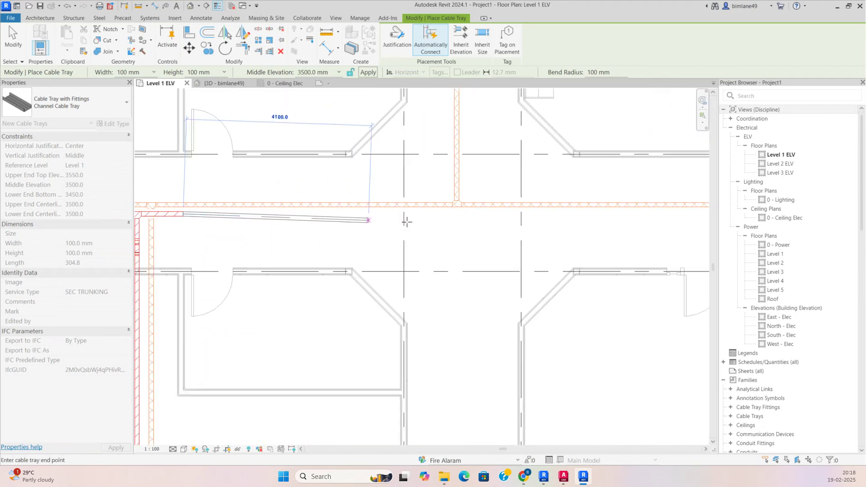
{"action": "middle_click_drag", "start_coordinate": [564, 215], "coordinate": [257, 221]}
{"action": "scroll", "coordinate": [494, 207], "scroll_direction": "up", "scroll_amount": 2}
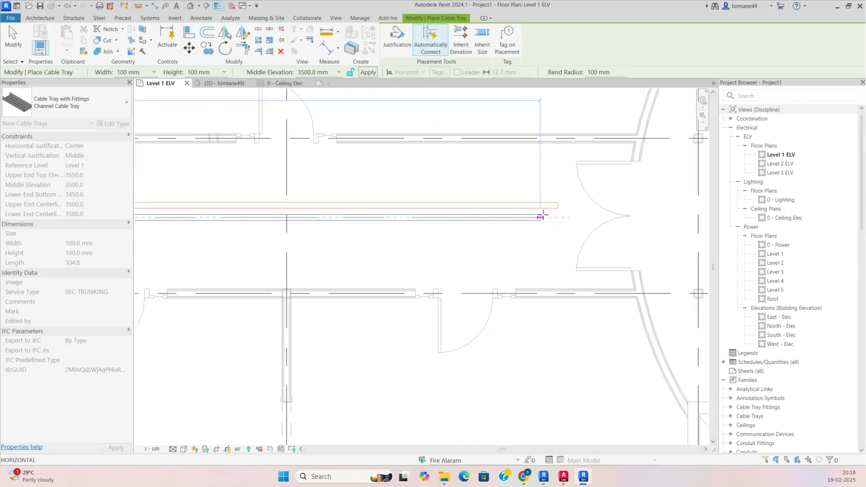
{"action": "left_click", "coordinate": [558, 217]}
{"action": "key", "text": "Escape"}
Step: Draw a cable tray at 3500 mm elevation, about 4100 mm long, west from the ICT rack
{"action": "scroll", "coordinate": [611, 245], "scroll_direction": "down", "scroll_amount": 4}
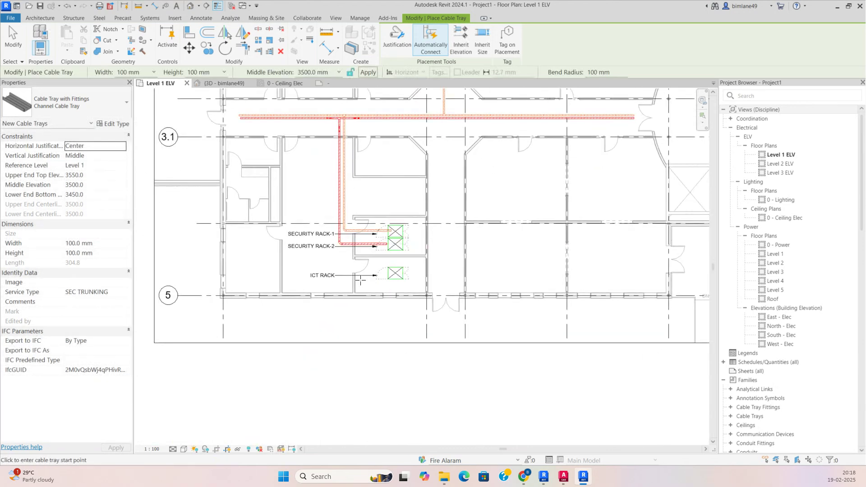
{"action": "scroll", "coordinate": [373, 241], "scroll_direction": "up", "scroll_amount": 3}
{"action": "key", "text": "Escape"}
{"action": "left_click", "coordinate": [382, 220]}
{"action": "key", "text": "c"}
{"action": "key", "text": "t"}
{"action": "scroll", "coordinate": [395, 311], "scroll_direction": "up", "scroll_amount": 1}
{"action": "left_click", "coordinate": [410, 303]}
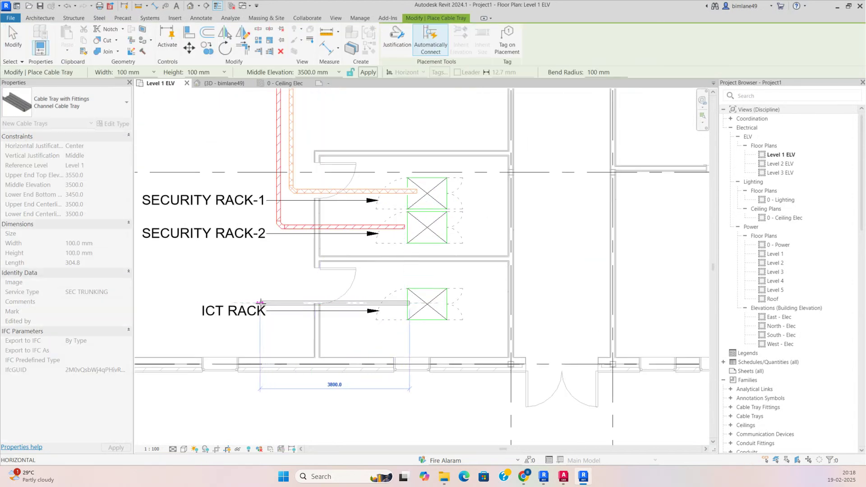
{"action": "left_click", "coordinate": [255, 303]}
{"action": "scroll", "coordinate": [256, 207], "scroll_direction": "down", "scroll_amount": 1}
{"action": "middle_click_drag", "start_coordinate": [259, 194], "coordinate": [269, 265]}
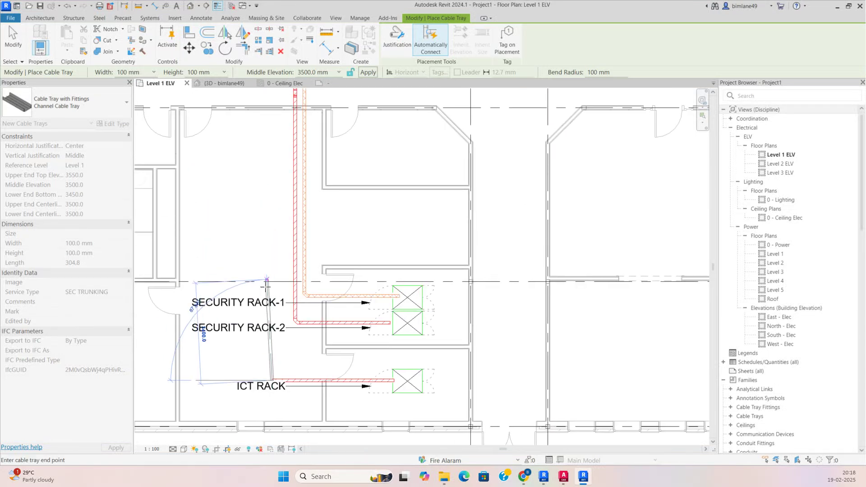
{"action": "scroll", "coordinate": [268, 278], "scroll_direction": "up", "scroll_amount": 2}
{"action": "key", "text": "Escape"}
{"action": "key", "text": "Escape"}
Step: Change the service type of the ICT rack's tray to ICT TRUNKING
{"action": "left_click", "coordinate": [315, 302]}
{"action": "left_click", "coordinate": [108, 274]}
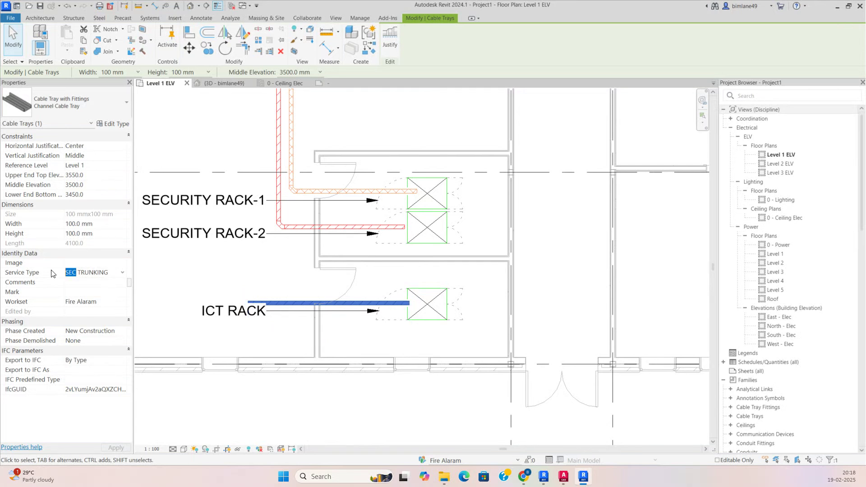
{"action": "type", "text": "ICT"}
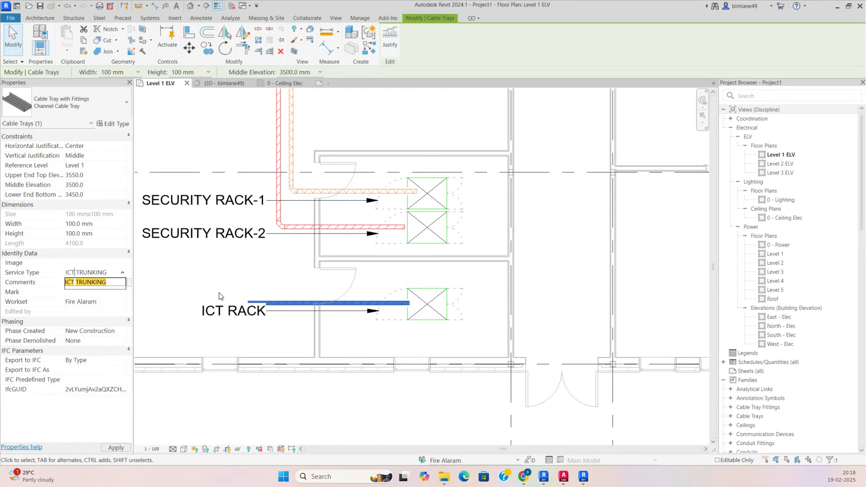
{"action": "key", "text": "Return"}
{"action": "key", "text": "Escape"}
Step: With service type ICT TRUNKING, draw a tray north from the ICT rack tray's west end, stopping just south of the corridor's security tray
{"action": "scroll", "coordinate": [285, 302], "scroll_direction": "up", "scroll_amount": 1}
{"action": "left_click", "coordinate": [286, 306]}
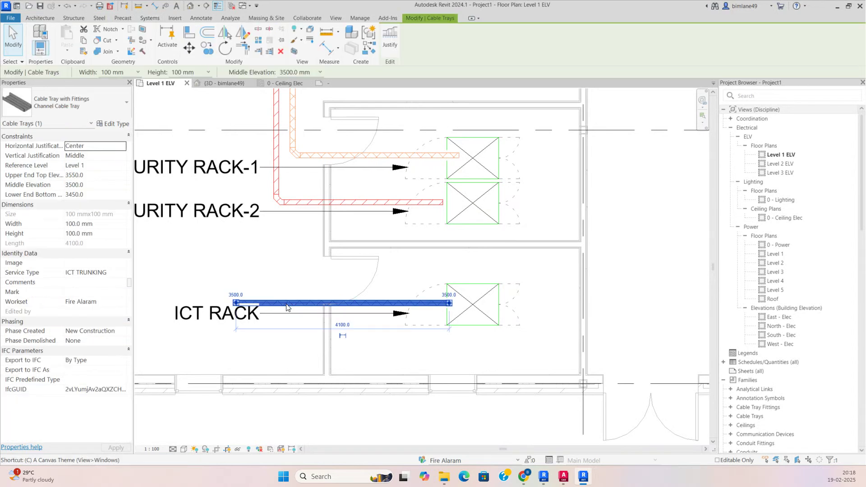
{"action": "key", "text": "c"}
{"action": "key", "text": "t"}
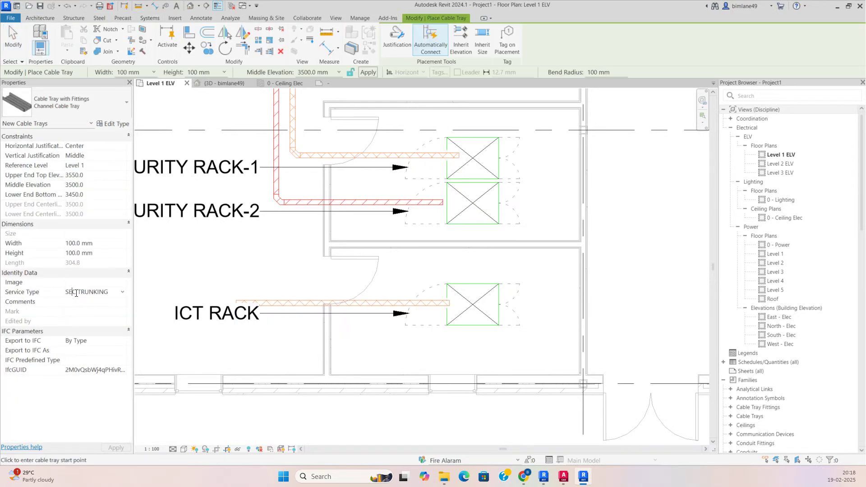
{"action": "type", "text": "I"}
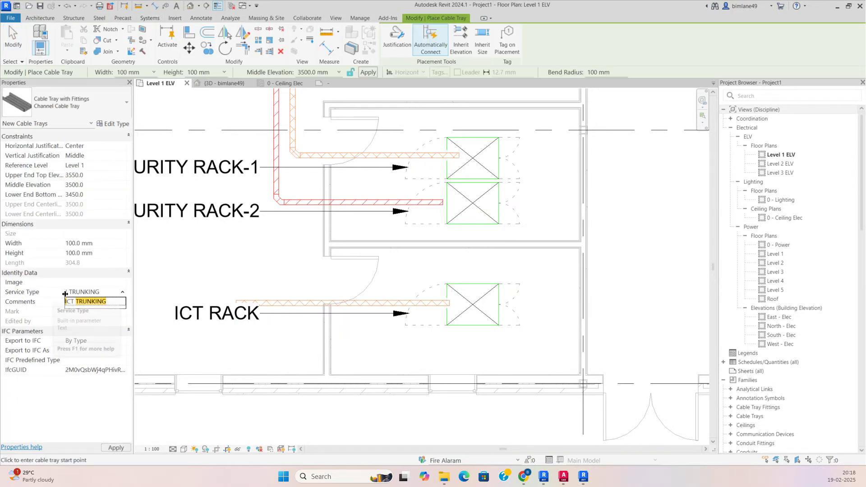
{"action": "left_click", "coordinate": [81, 306]}
{"action": "left_click", "coordinate": [234, 302]}
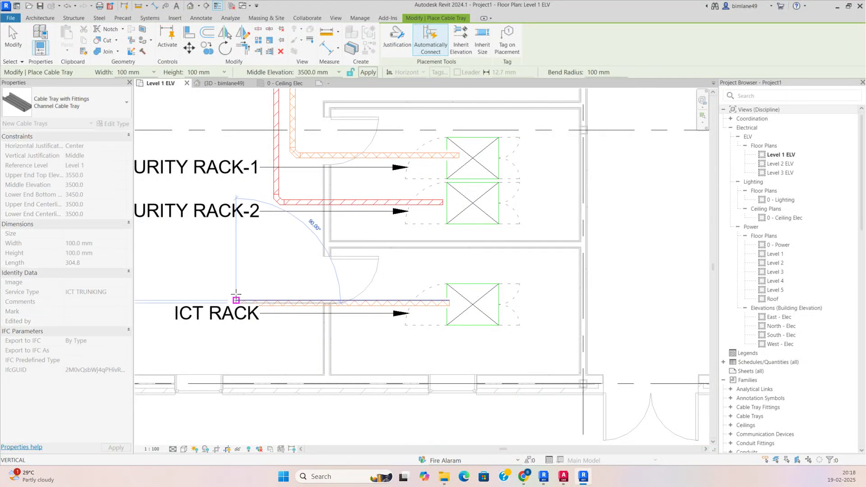
{"action": "scroll", "coordinate": [232, 252], "scroll_direction": "down", "scroll_amount": 2}
{"action": "scroll", "coordinate": [231, 224], "scroll_direction": "down", "scroll_amount": 2}
{"action": "middle_click_drag", "start_coordinate": [235, 149], "coordinate": [241, 275]}
{"action": "scroll", "coordinate": [234, 193], "scroll_direction": "up", "scroll_amount": 2}
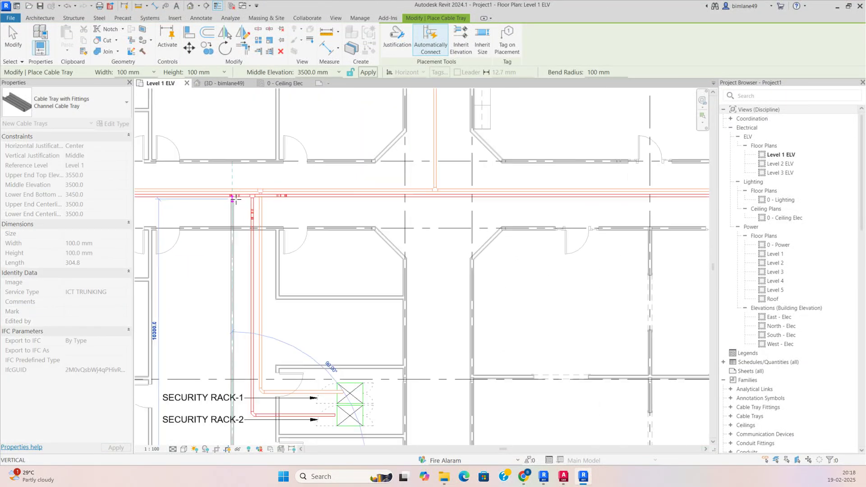
{"action": "left_click", "coordinate": [232, 201]}
Step: Continue the ICT tray about 5900 mm west along the corridor, parallel to the security tray and ending near its west end
{"action": "scroll", "coordinate": [376, 212], "scroll_direction": "down", "scroll_amount": 1}
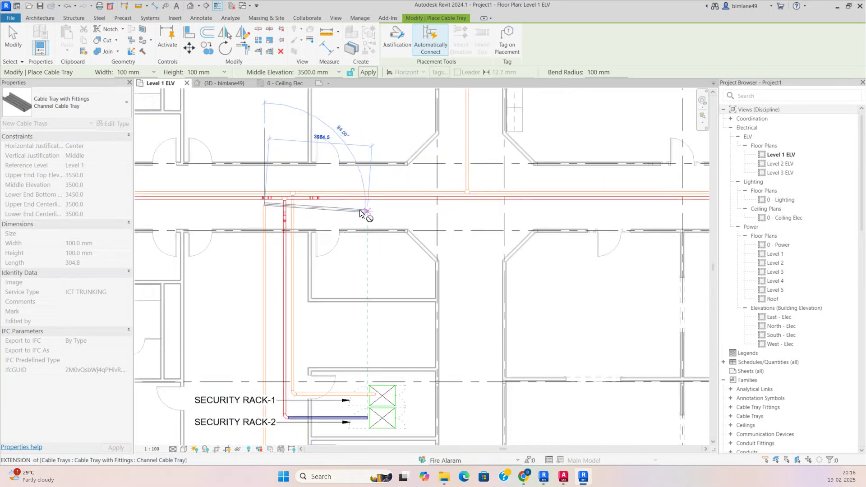
{"action": "middle_click_drag", "start_coordinate": [244, 212], "coordinate": [424, 203]}
{"action": "scroll", "coordinate": [291, 196], "scroll_direction": "up", "scroll_amount": 2}
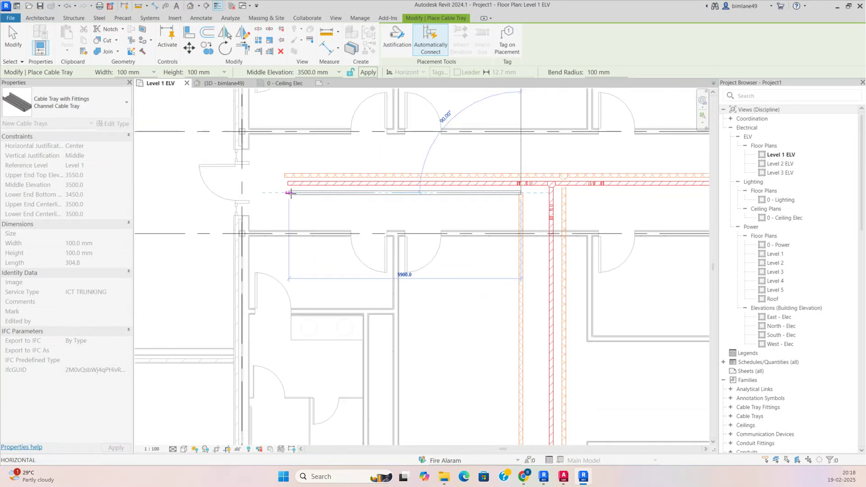
{"action": "key", "text": "Escape"}
{"action": "scroll", "coordinate": [291, 196], "scroll_direction": "down", "scroll_amount": 2}
{"action": "mouse_move", "coordinate": [356, 254]}
{"action": "middle_mouse_down"}
{"action": "mouse_move", "coordinate": [363, 181]}
{"action": "mouse_move", "coordinate": [275, 306]}
{"action": "middle_mouse_up"}
{"action": "key", "text": "Escape"}
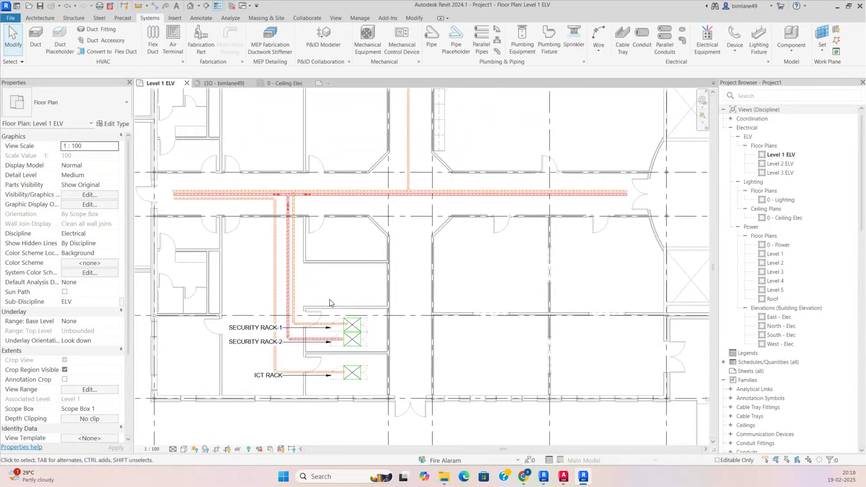
Step: Tag the vertical orange tray from SECURITY RACK-1 with a cable tray size tag and leader, placed in the room to its east
{"action": "key", "text": "t"}
{"action": "key", "text": "g"}
{"action": "scroll", "coordinate": [296, 282], "scroll_direction": "up", "scroll_amount": 2}
{"action": "left_click", "coordinate": [294, 281]}
{"action": "left_click", "coordinate": [342, 279]}
{"action": "key", "text": "Escape"}
{"action": "key", "text": "Escape"}
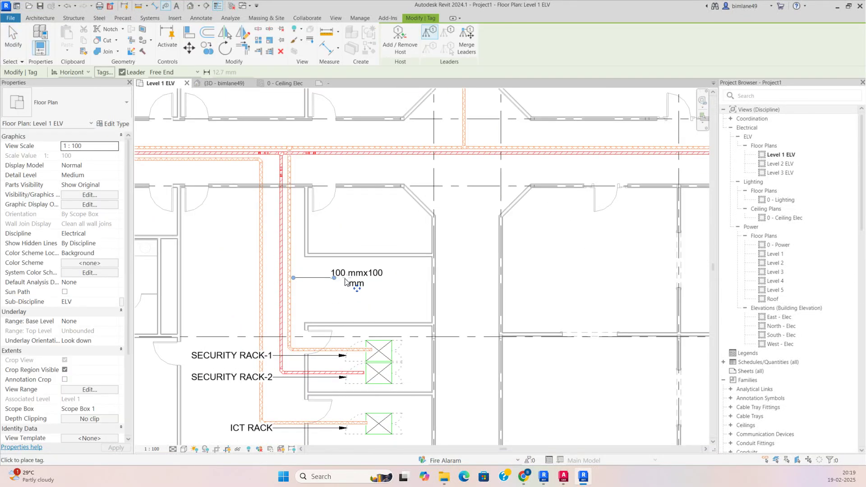
{"action": "scroll", "coordinate": [341, 283], "scroll_direction": "up", "scroll_amount": 2}
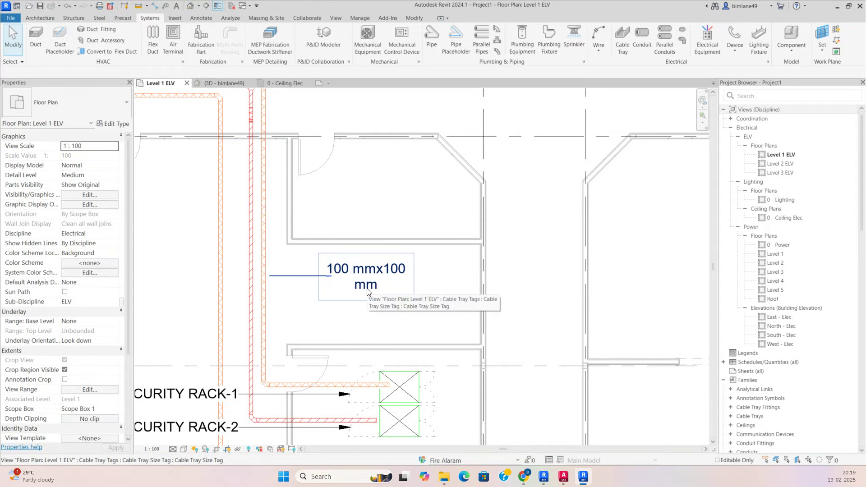
{"action": "scroll", "coordinate": [367, 291], "scroll_direction": "down", "scroll_amount": 2}
{"action": "scroll", "coordinate": [370, 287], "scroll_direction": "up", "scroll_amount": 4}
{"action": "left_click", "coordinate": [373, 280]}
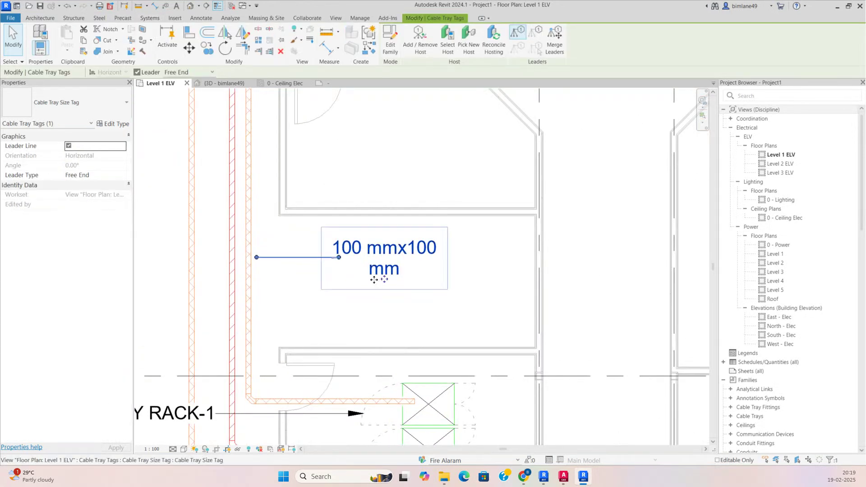
{"action": "left_click", "coordinate": [115, 124]}
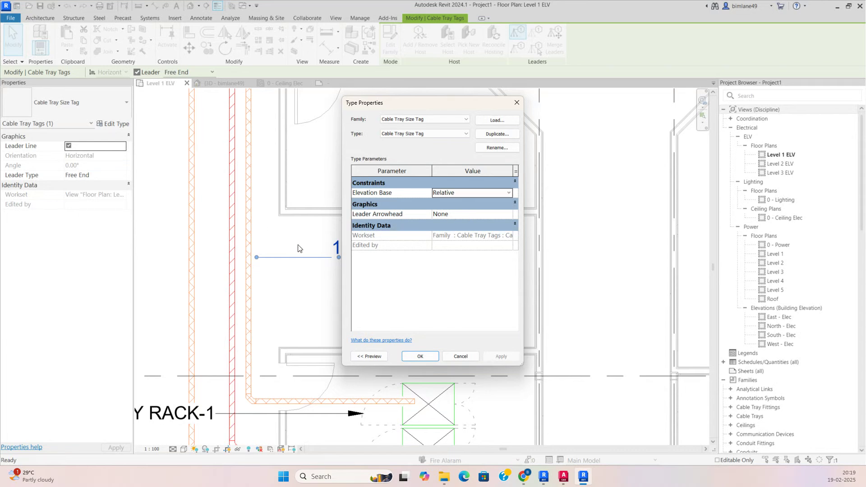
{"action": "key", "text": "Return"}
{"action": "left_click", "coordinate": [115, 124]}
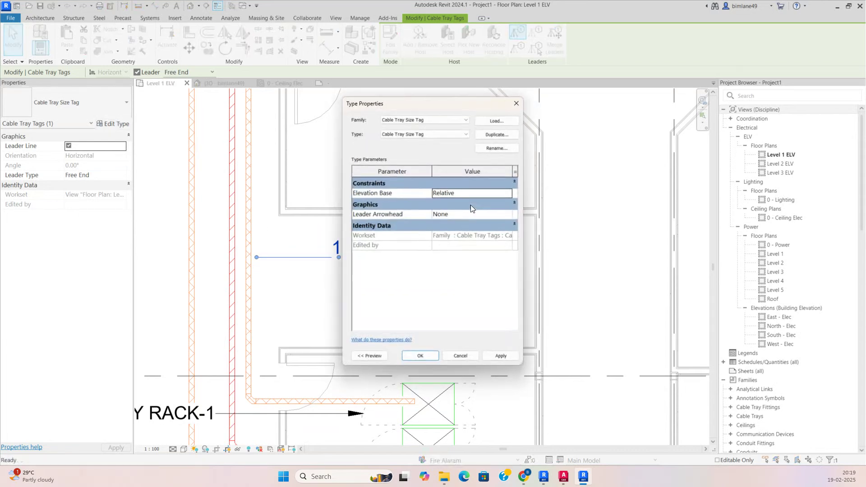
{"action": "key", "text": "Escape"}
{"action": "key", "text": "Escape"}
Step: Set the leader arrowhead of the Cable Tray Size Tag type to Arrow Filled 30 Degree
{"action": "left_click", "coordinate": [273, 254]}
{"action": "left_click", "coordinate": [116, 124]}
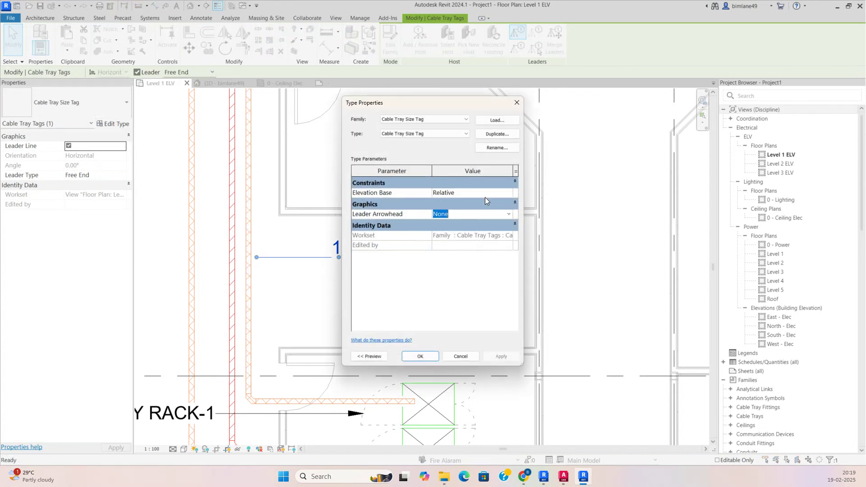
{"action": "left_click", "coordinate": [509, 213]}
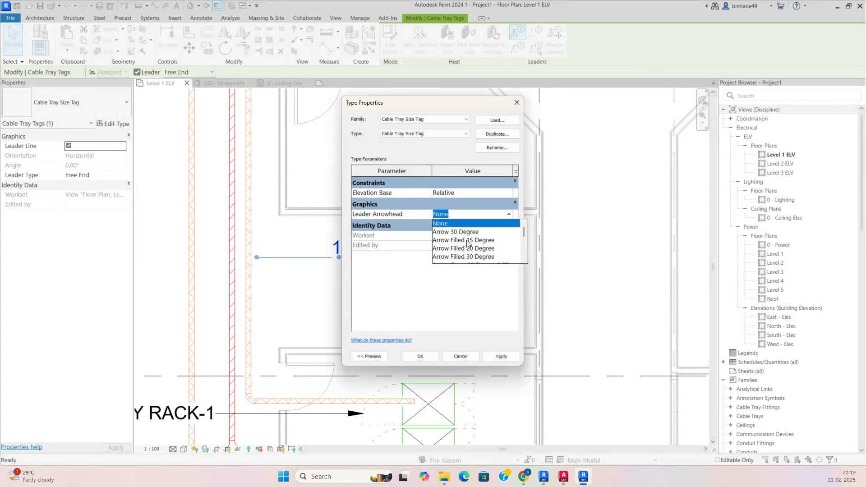
{"action": "left_click", "coordinate": [469, 256]}
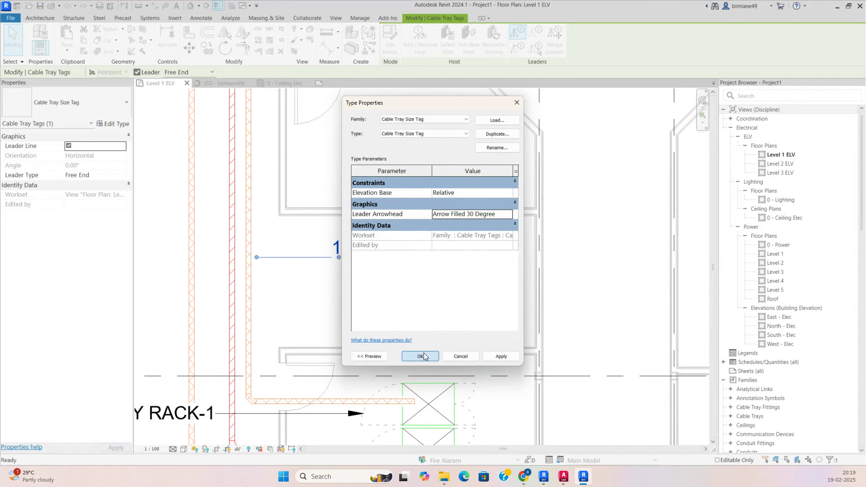
{"action": "left_click", "coordinate": [423, 356]}
{"action": "left_click", "coordinate": [307, 293]}
{"action": "scroll", "coordinate": [358, 267], "scroll_direction": "down", "scroll_amount": 2}
Step: Open the cable tray size tag's family for editing and widen its Size label box so longer text fits on one line
{"action": "left_click", "coordinate": [378, 270]}
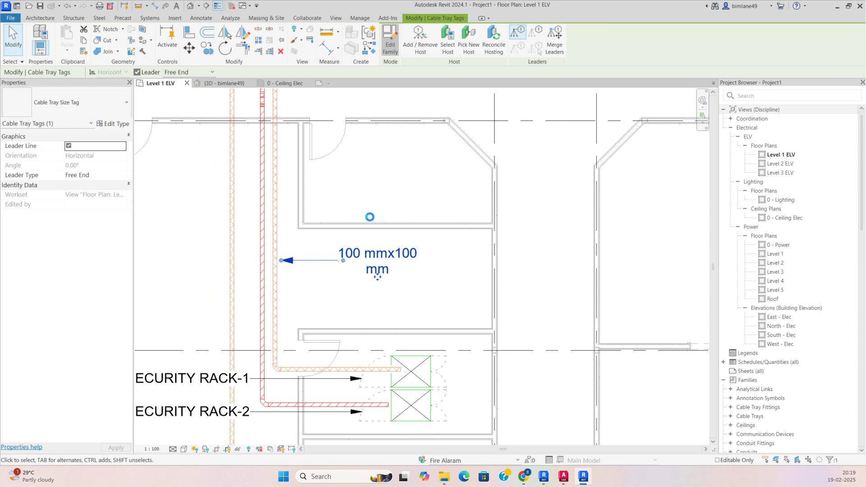
{"action": "scroll", "coordinate": [375, 267], "scroll_direction": "down", "scroll_amount": 3}
{"action": "left_click_drag", "start_coordinate": [464, 269], "coordinate": [589, 269]}
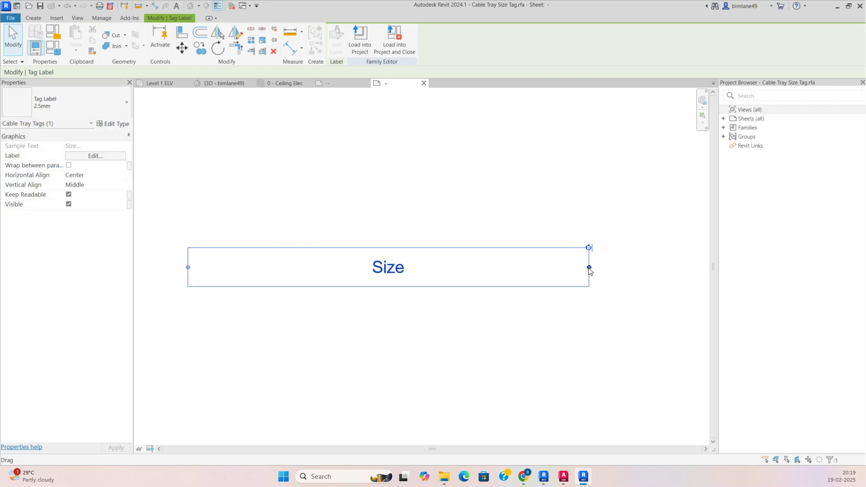
{"action": "left_click", "coordinate": [339, 274]}
{"action": "left_click", "coordinate": [389, 271]}
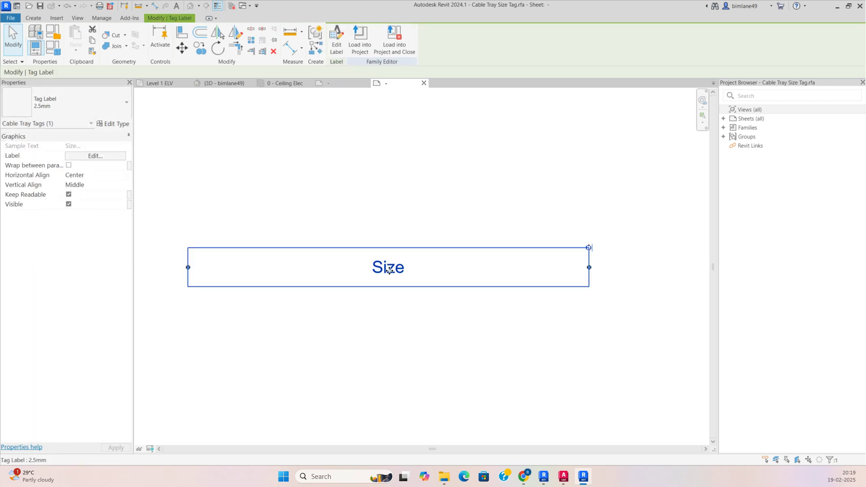
{"action": "left_click", "coordinate": [112, 125]}
{"action": "key", "text": "Escape"}
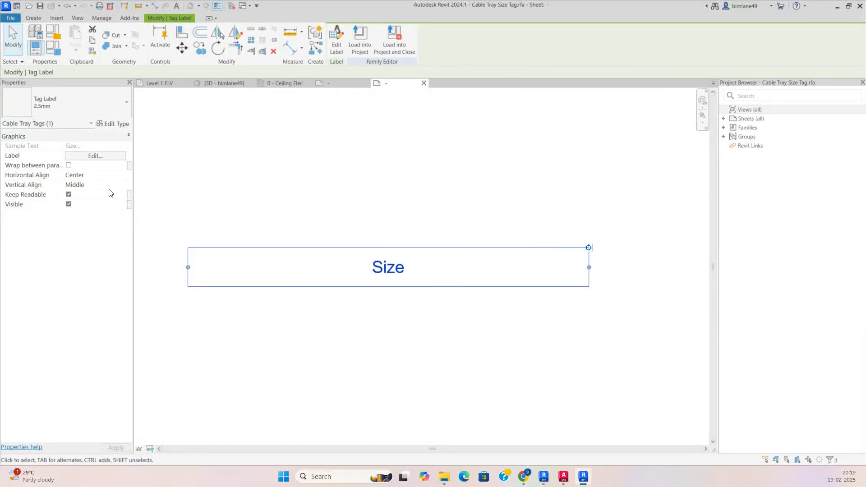
Step: Add the Service Type parameter to the tag label after Size, with a line break between the two
{"action": "left_click", "coordinate": [95, 156]}
{"action": "scroll", "coordinate": [306, 262], "scroll_direction": "down", "scroll_amount": 5}
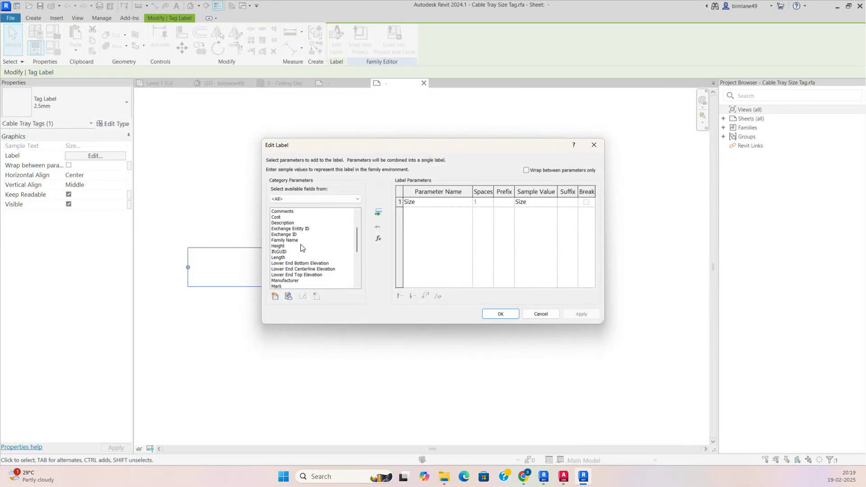
{"action": "scroll", "coordinate": [296, 268], "scroll_direction": "down", "scroll_amount": 1}
{"action": "double_click", "coordinate": [286, 275]}
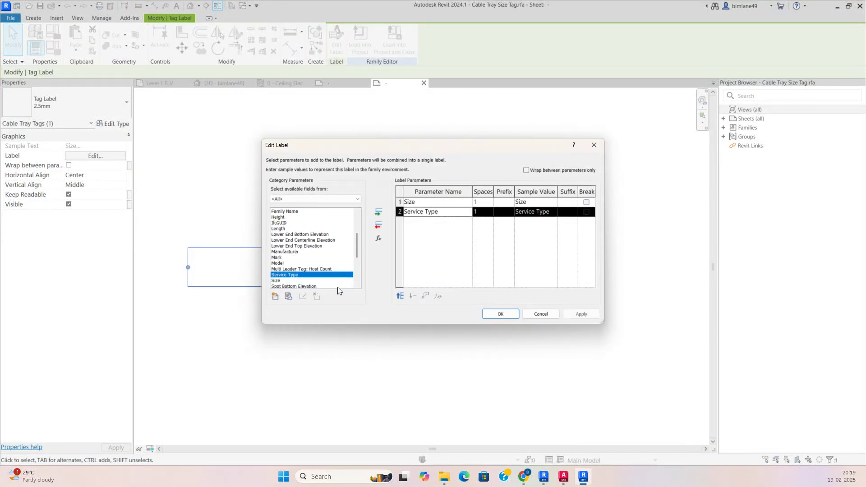
{"action": "left_click", "coordinate": [501, 314]}
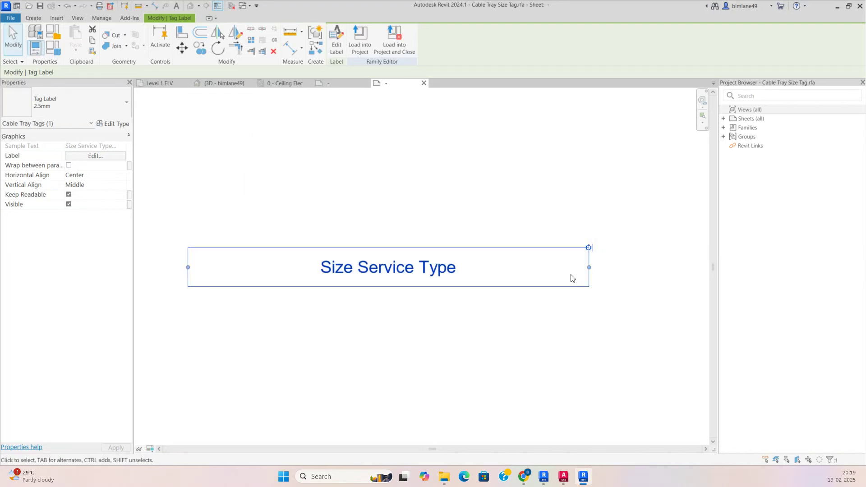
{"action": "left_click", "coordinate": [104, 157]}
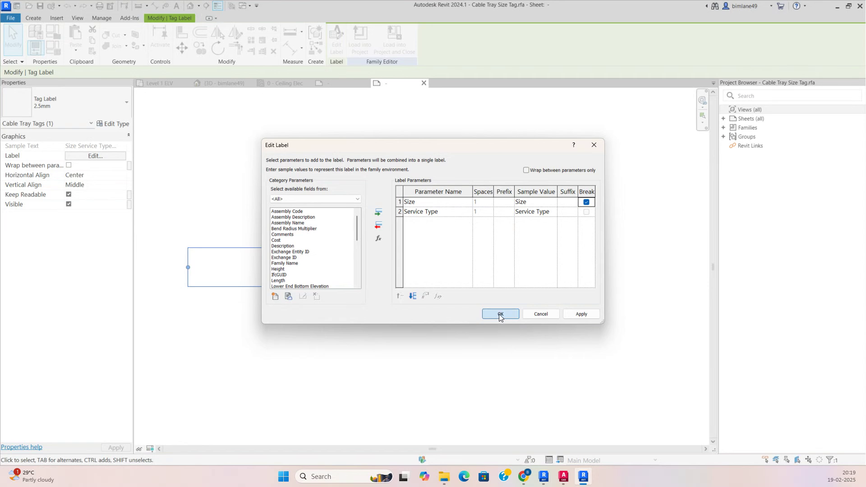
{"action": "left_click", "coordinate": [501, 314]}
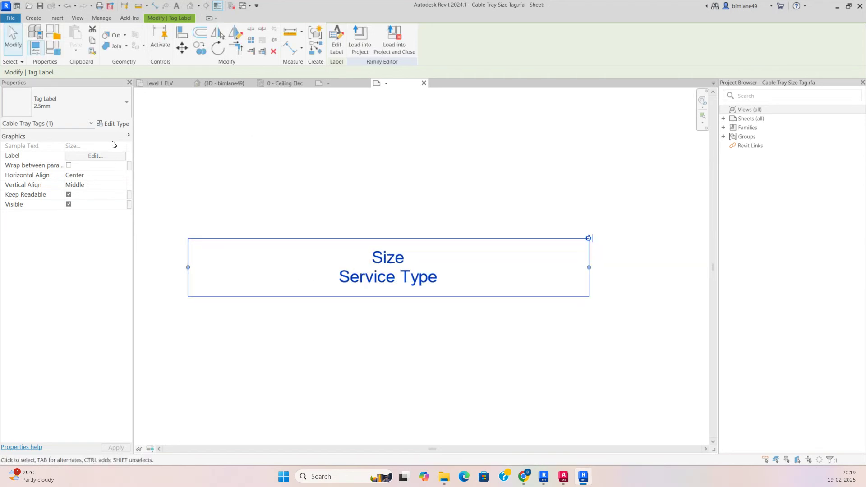
Step: Examine the list of category parameters available for the tag label, from the assembly fields through elevations to Width
{"action": "left_click", "coordinate": [103, 156]}
{"action": "scroll", "coordinate": [308, 243], "scroll_direction": "up", "scroll_amount": 3}
{"action": "scroll", "coordinate": [309, 234], "scroll_direction": "down", "scroll_amount": 5}
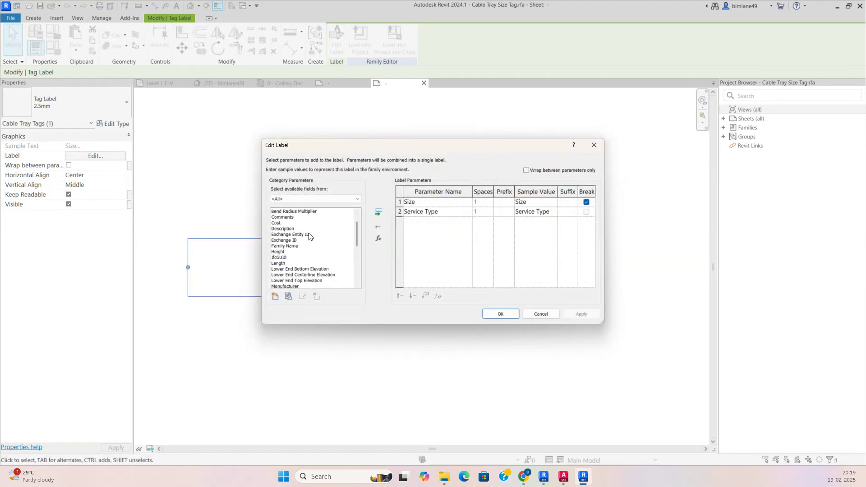
{"action": "left_click", "coordinate": [310, 245]}
{"action": "scroll", "coordinate": [310, 236], "scroll_direction": "down", "scroll_amount": 3}
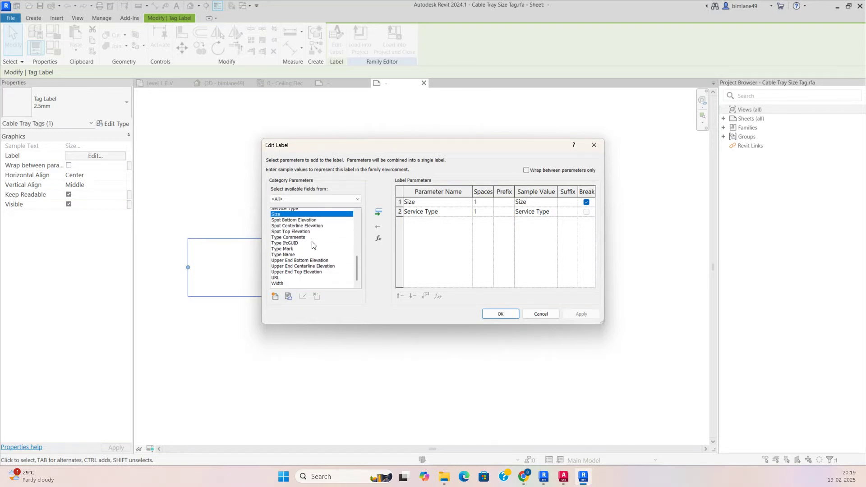
{"action": "scroll", "coordinate": [311, 241], "scroll_direction": "up", "scroll_amount": 5}
{"action": "scroll", "coordinate": [312, 245], "scroll_direction": "up", "scroll_amount": 3}
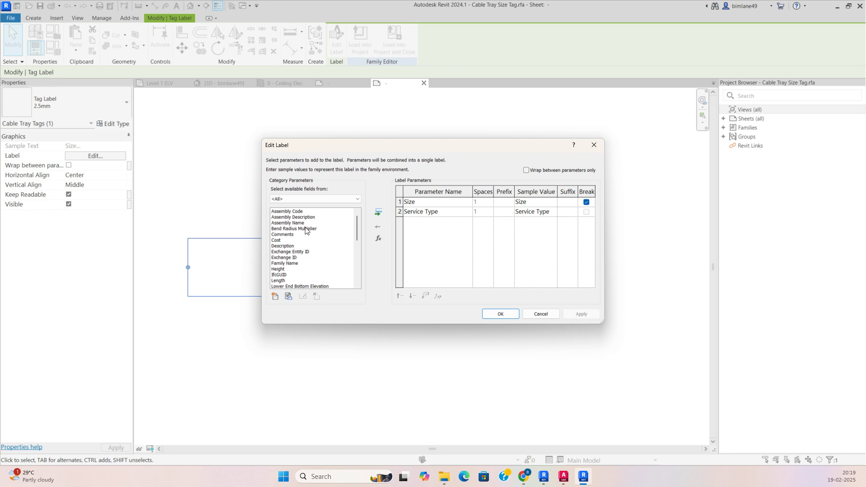
{"action": "scroll", "coordinate": [321, 239], "scroll_direction": "down", "scroll_amount": 4}
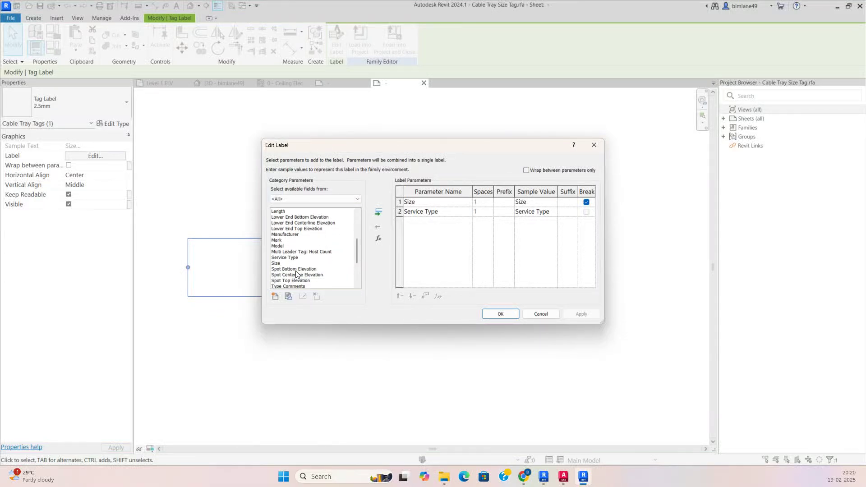
{"action": "scroll", "coordinate": [296, 271], "scroll_direction": "down", "scroll_amount": 1}
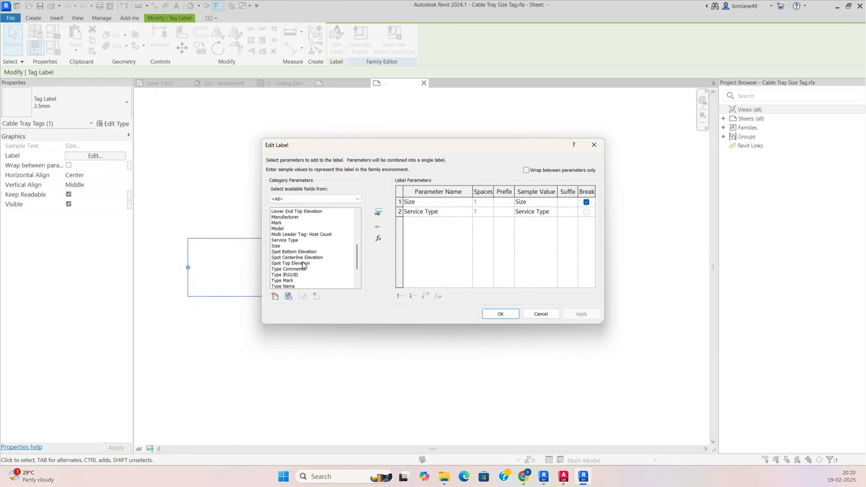
{"action": "scroll", "coordinate": [308, 265], "scroll_direction": "down", "scroll_amount": 2}
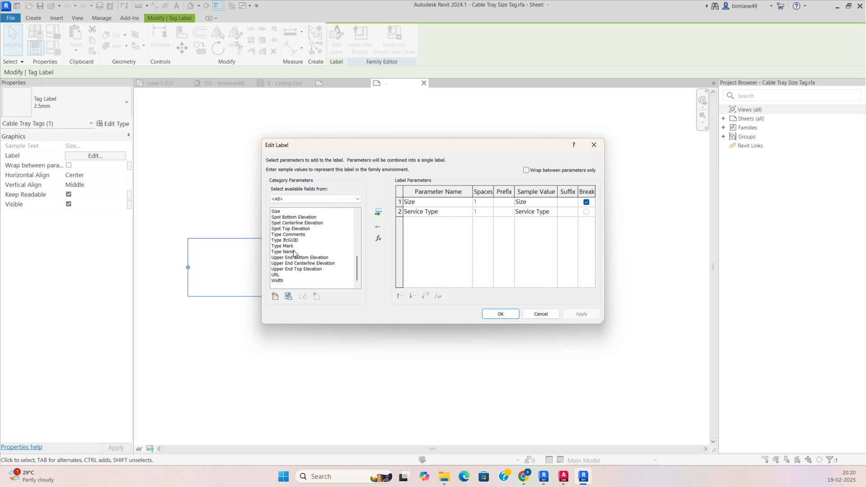
{"action": "key", "text": "Return"}
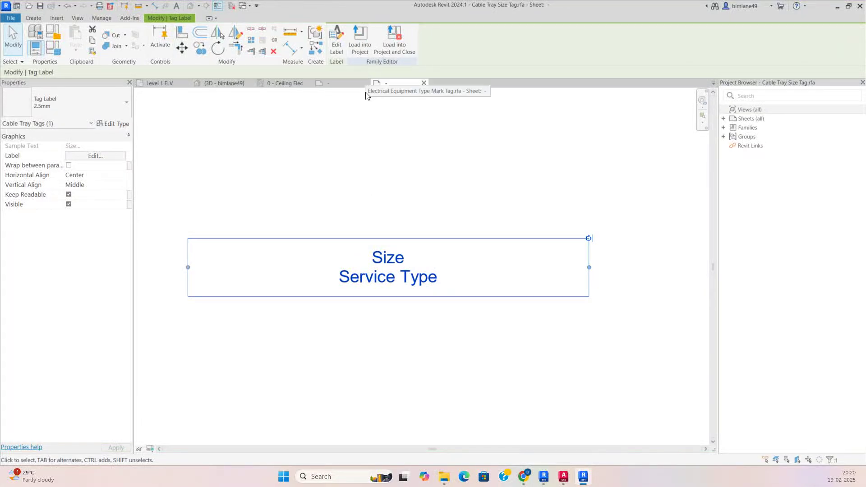
Step: Load the edited tag family into Project1, overwriting the existing version and its parameter values
{"action": "left_click", "coordinate": [359, 48]}
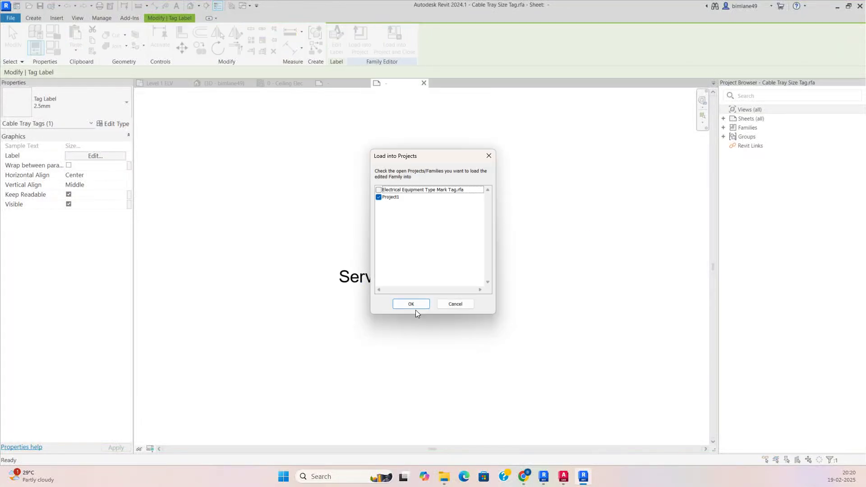
{"action": "left_click", "coordinate": [411, 304]}
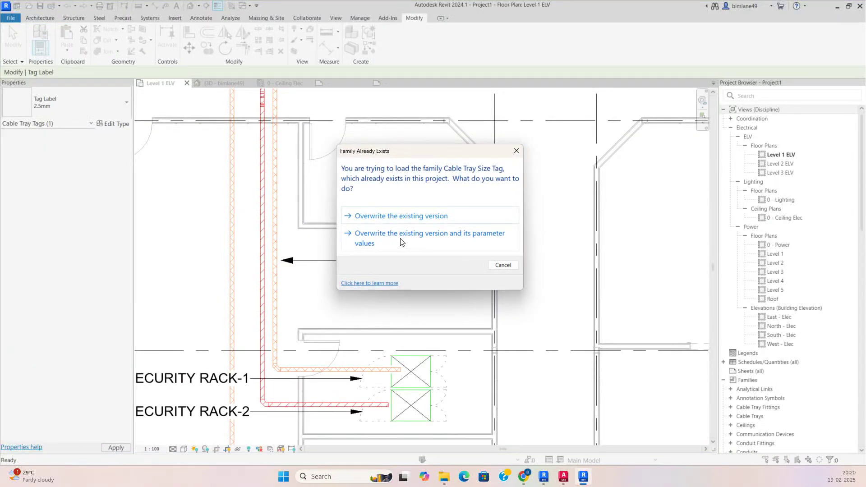
{"action": "left_click", "coordinate": [400, 242]}
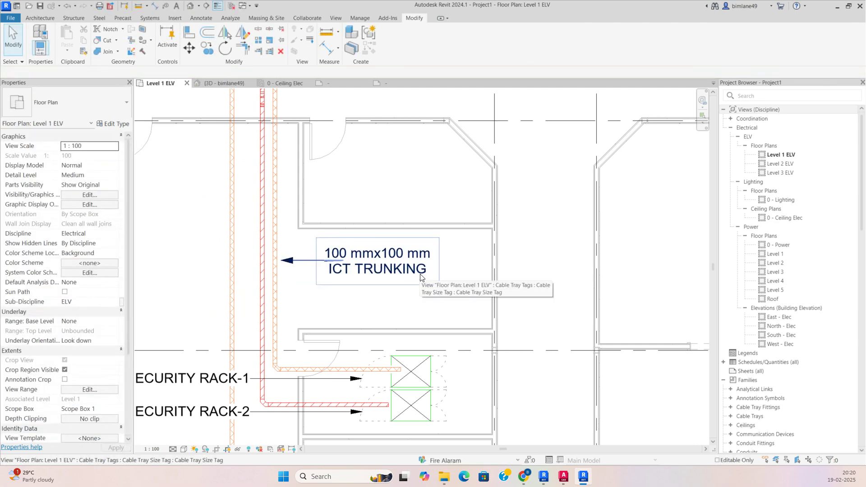
Step: Move the ICT TRUNKING tag east to the wall between the room and the corridor, keeping its leader on the orange tray
{"action": "left_click", "coordinate": [377, 276]}
{"action": "left_click_drag", "start_coordinate": [377, 276], "coordinate": [522, 281]}
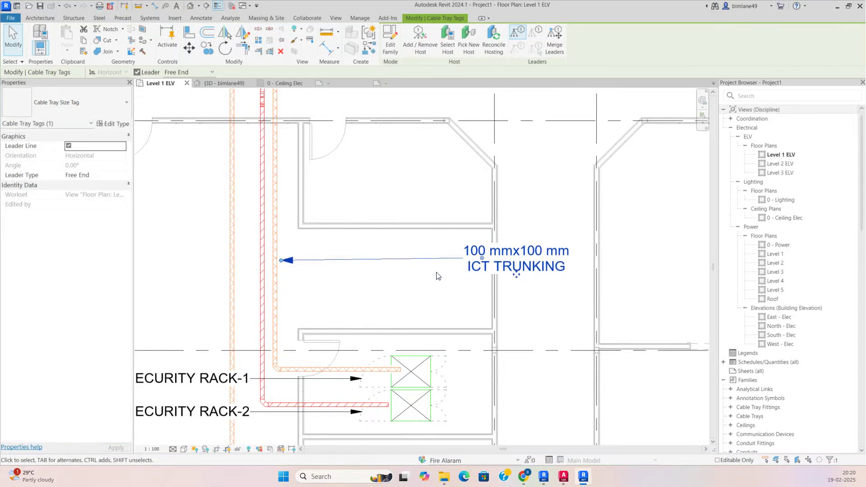
{"action": "left_click", "coordinate": [445, 269]}
{"action": "left_click", "coordinate": [415, 260]}
{"action": "scroll", "coordinate": [299, 271], "scroll_direction": "up", "scroll_amount": 1}
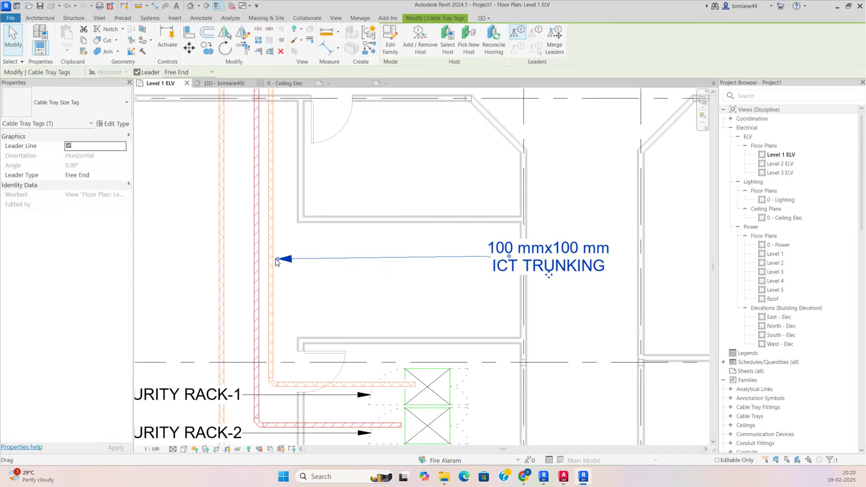
{"action": "left_click", "coordinate": [325, 290]}
Step: Tag the vertical red tray from SECURITY RACK-2 with a horizontal tag and leader, placed east of the corridor below the ICT TRUNKING tag
{"action": "scroll", "coordinate": [383, 284], "scroll_direction": "down", "scroll_amount": 3}
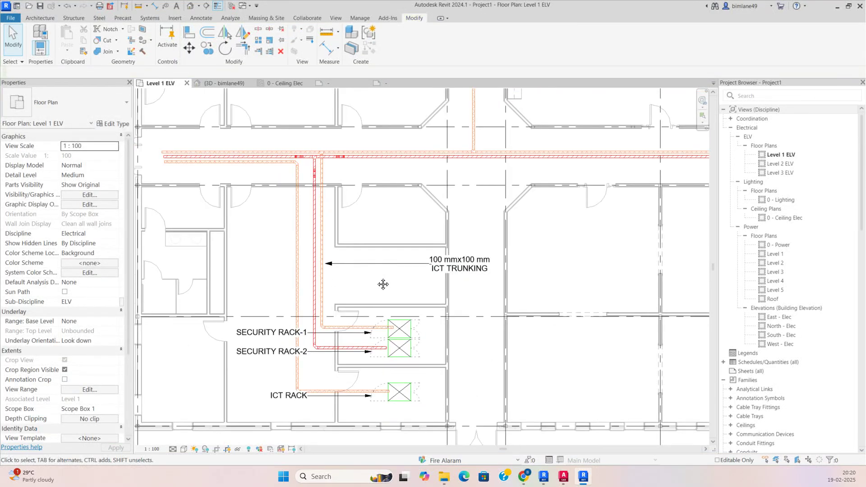
{"action": "middle_click_drag", "start_coordinate": [383, 284], "coordinate": [419, 254]}
{"action": "key", "text": "t"}
{"action": "key", "text": "g"}
{"action": "scroll", "coordinate": [374, 250], "scroll_direction": "up", "scroll_amount": 1}
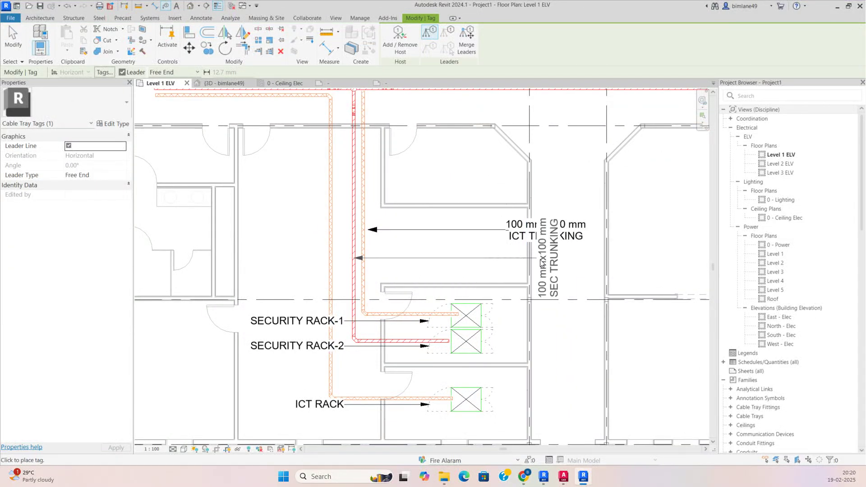
{"action": "key", "text": "space"}
{"action": "left_click", "coordinate": [630, 264]}
{"action": "key", "text": "Escape"}
Step: Move the ICT TRUNKING tag farther east into the room beyond the corridor
{"action": "middle_click_drag", "start_coordinate": [489, 278], "coordinate": [386, 272]}
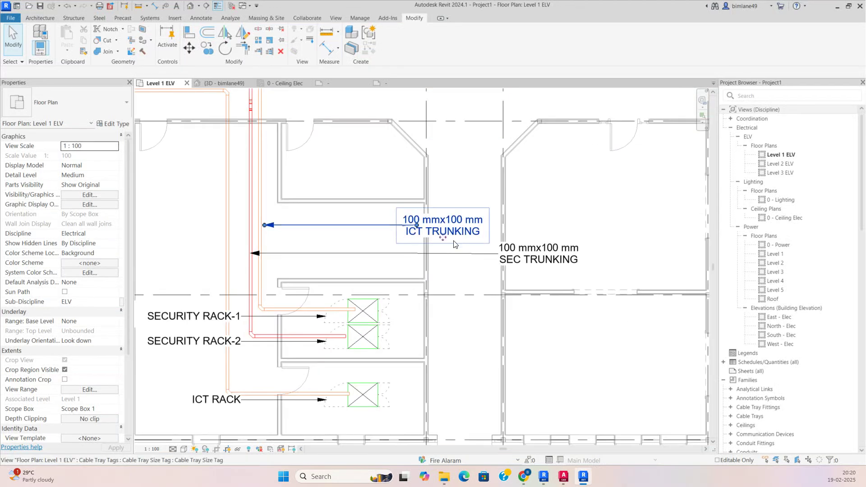
{"action": "left_click", "coordinate": [440, 240]}
{"action": "left_click_drag", "start_coordinate": [535, 238], "coordinate": [562, 270]}
{"action": "key", "text": "Escape"}
{"action": "scroll", "coordinate": [554, 265], "scroll_direction": "up", "scroll_amount": 1}
{"action": "key", "text": "space"}
{"action": "scroll", "coordinate": [563, 270], "scroll_direction": "down", "scroll_amount": 2}
{"action": "key", "text": "Escape"}
Step: Delete the SEC TRUNKING tag and the ICT TRUNKING tag from the plan
{"action": "scroll", "coordinate": [541, 270], "scroll_direction": "up", "scroll_amount": 2}
{"action": "left_click", "coordinate": [503, 212]}
{"action": "key", "text": "Delete"}
{"action": "left_click", "coordinate": [423, 228]}
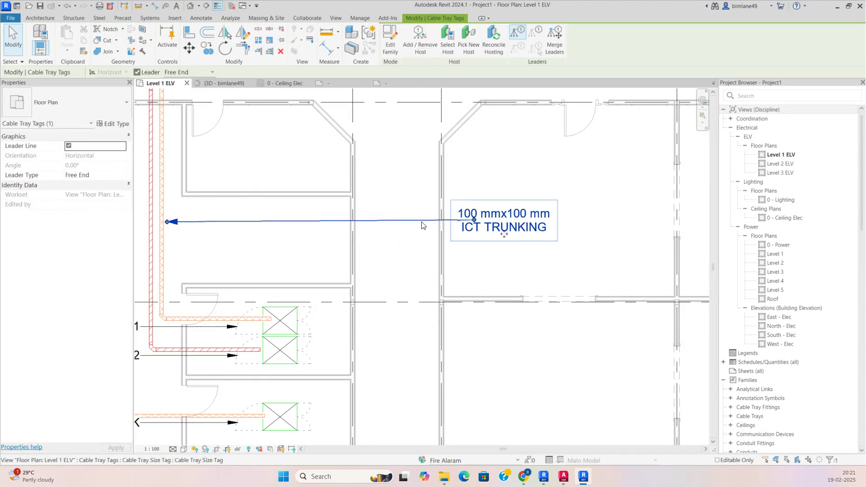
{"action": "key", "text": "Delete"}
Step: Tag the vertical orange tray from SECURITY RACK-1 using an elbowed leader, with the tag horizontal in the room east of the corridor
{"action": "scroll", "coordinate": [432, 230], "scroll_direction": "down", "scroll_amount": 1}
{"action": "key", "text": "t"}
{"action": "key", "text": "g"}
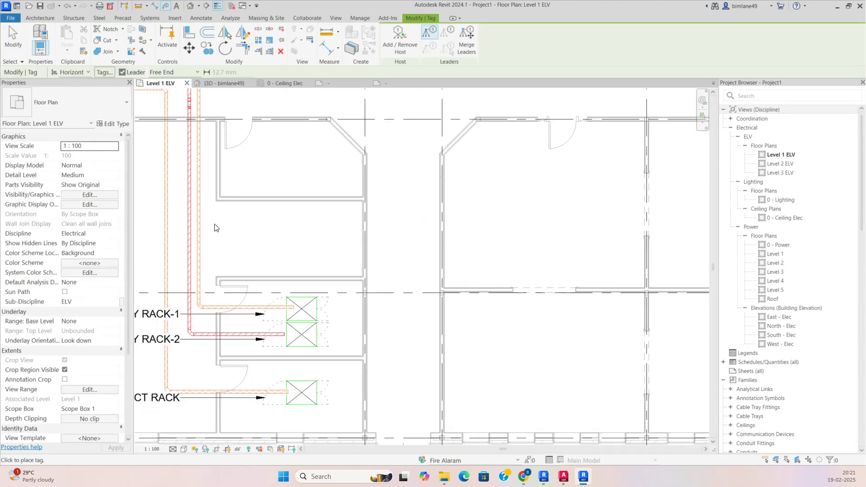
{"action": "left_click", "coordinate": [202, 228]}
{"action": "left_click", "coordinate": [265, 190]}
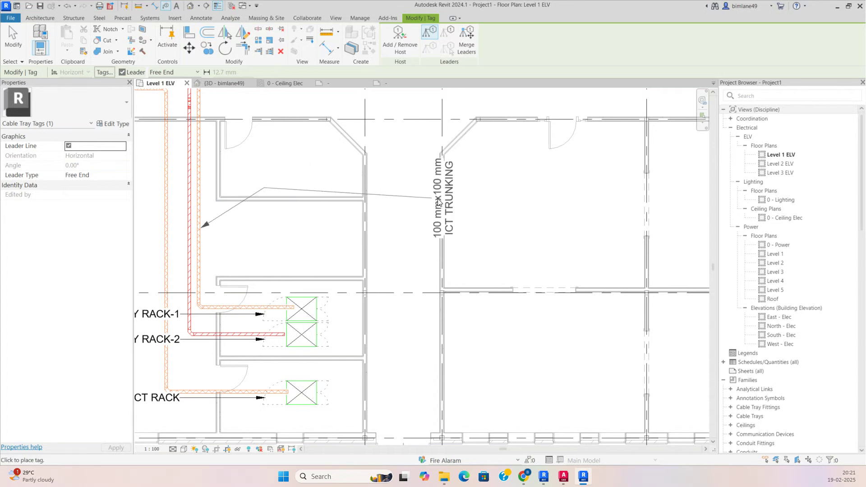
{"action": "key", "text": "space"}
{"action": "left_click", "coordinate": [474, 187]}
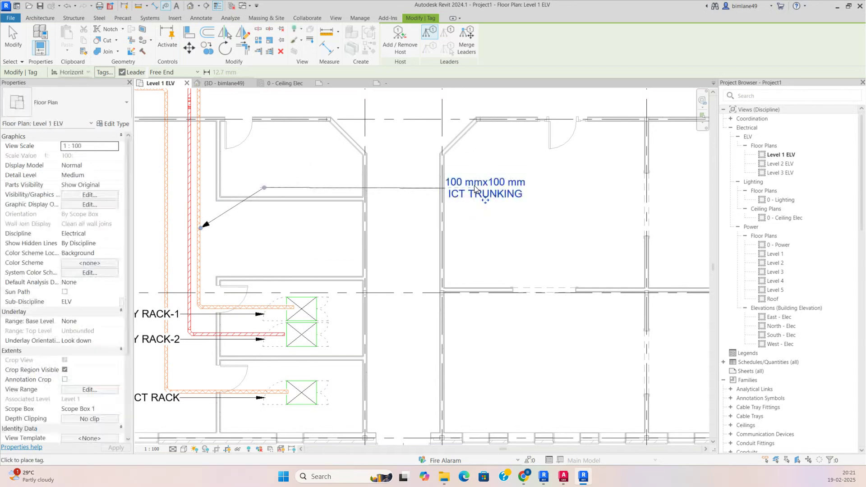
Step: Tag the vertical red tray from SECURITY RACK-2 using an elbowed leader, with the tag horizontal and aligned below the ICT TRUNKING tag
{"action": "left_click", "coordinate": [191, 257]}
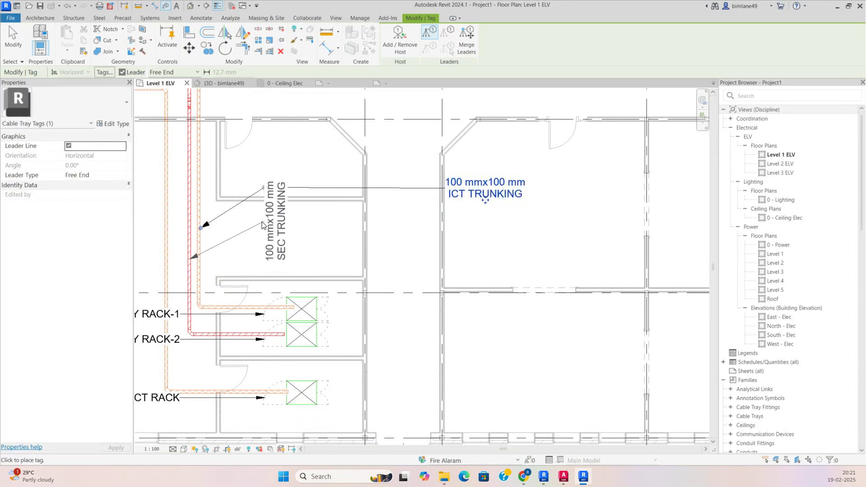
{"action": "left_click", "coordinate": [263, 220]}
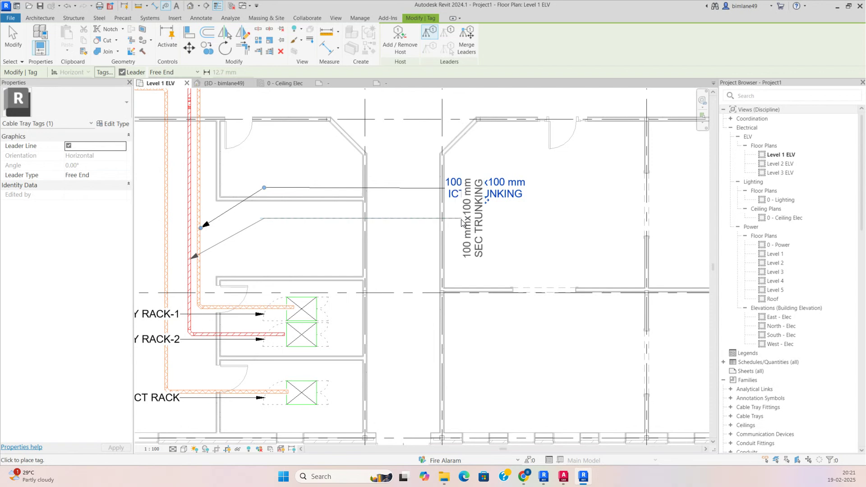
{"action": "key", "text": "space"}
{"action": "left_click", "coordinate": [455, 222]}
{"action": "scroll", "coordinate": [477, 227], "scroll_direction": "up", "scroll_amount": 2}
{"action": "key", "text": "Escape"}
{"action": "left_click_drag", "start_coordinate": [458, 237], "coordinate": [484, 229]}
{"action": "key", "text": "Escape"}
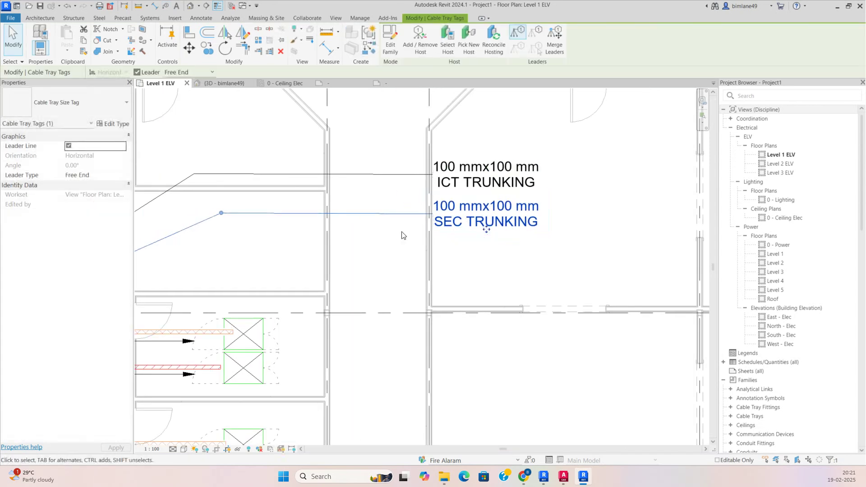
Step: Adjust the elbow of the SEC TRUNKING leader to line up with the elbow of the ICT TRUNKING leader above
{"action": "scroll", "coordinate": [374, 235], "scroll_direction": "down", "scroll_amount": 2}
{"action": "scroll", "coordinate": [271, 230], "scroll_direction": "up", "scroll_amount": 1}
{"action": "left_click", "coordinate": [272, 226]}
{"action": "left_click_drag", "start_coordinate": [273, 220], "coordinate": [256, 222]}
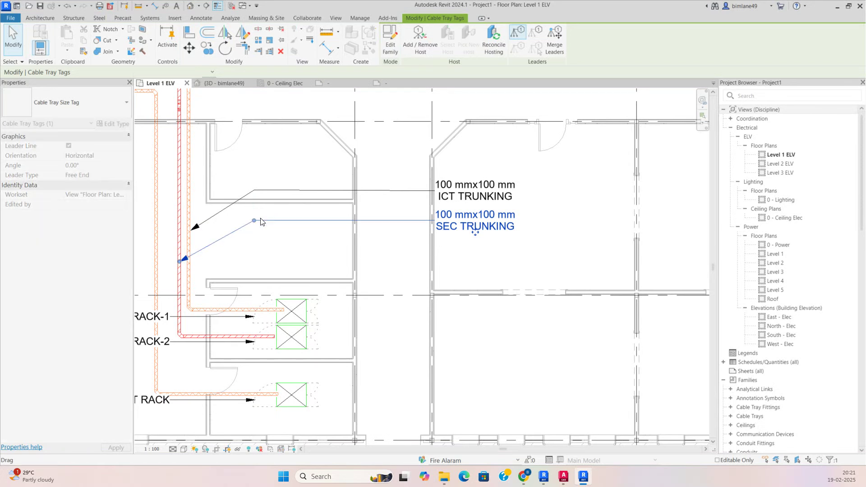
{"action": "key", "text": "Escape"}
Step: Select the horizontal corridor trays across the plan and isolate them in a 3D view with a section box
{"action": "scroll", "coordinate": [357, 292], "scroll_direction": "down", "scroll_amount": 3}
{"action": "scroll", "coordinate": [358, 292], "scroll_direction": "down", "scroll_amount": 1}
{"action": "middle_click_drag", "start_coordinate": [404, 224], "coordinate": [428, 231]}
{"action": "left_click_drag", "start_coordinate": [174, 165], "coordinate": [578, 241]}
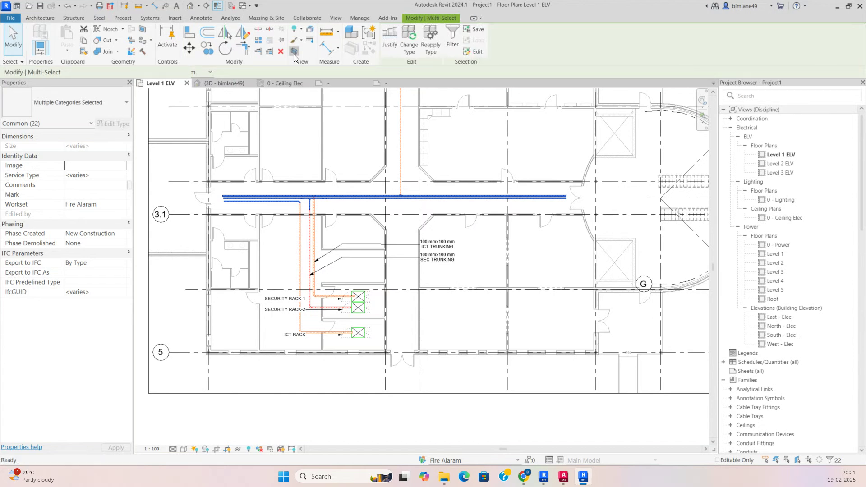
{"action": "left_click", "coordinate": [293, 51]}
{"action": "middle_click_drag", "start_coordinate": [377, 190], "coordinate": [626, 287], "text": "shift"}
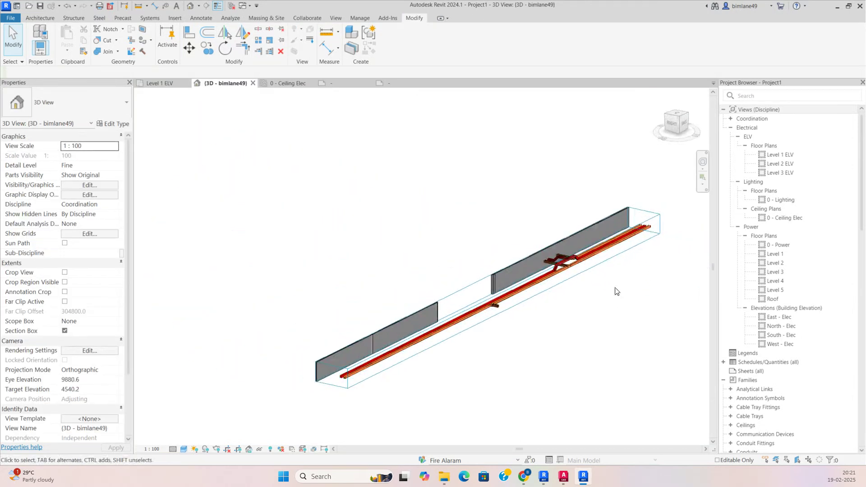
Step: Examine the corridor trays and their branch crossovers in 3D from several angles
{"action": "left_click", "coordinate": [546, 291]}
{"action": "middle_click_drag", "start_coordinate": [489, 312], "coordinate": [581, 322], "text": "shift"}
{"action": "scroll", "coordinate": [477, 258], "scroll_direction": "up", "scroll_amount": 5}
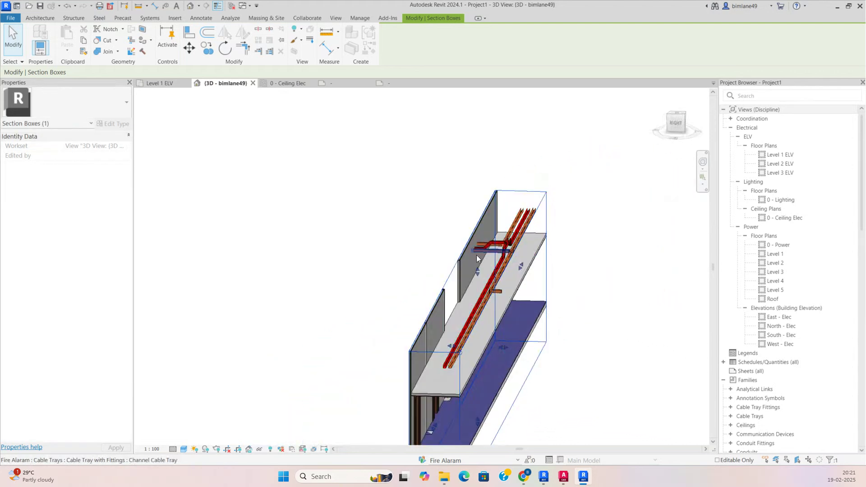
{"action": "middle_click_drag", "start_coordinate": [458, 294], "coordinate": [416, 312], "text": "shift"}
{"action": "scroll", "coordinate": [380, 335], "scroll_direction": "down", "scroll_amount": 4}
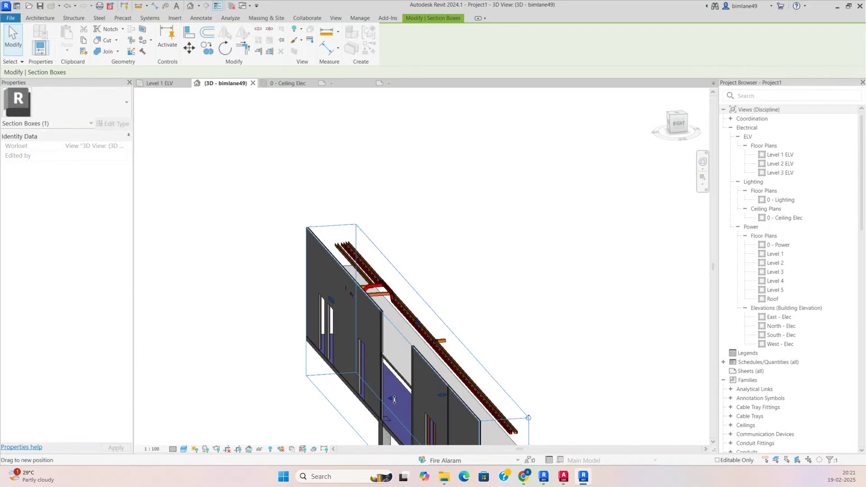
{"action": "middle_click_drag", "start_coordinate": [391, 402], "coordinate": [396, 402], "text": "shift"}
{"action": "scroll", "coordinate": [371, 305], "scroll_direction": "up", "scroll_amount": 3}
{"action": "middle_click_drag", "start_coordinate": [371, 305], "coordinate": [343, 293], "text": "shift"}
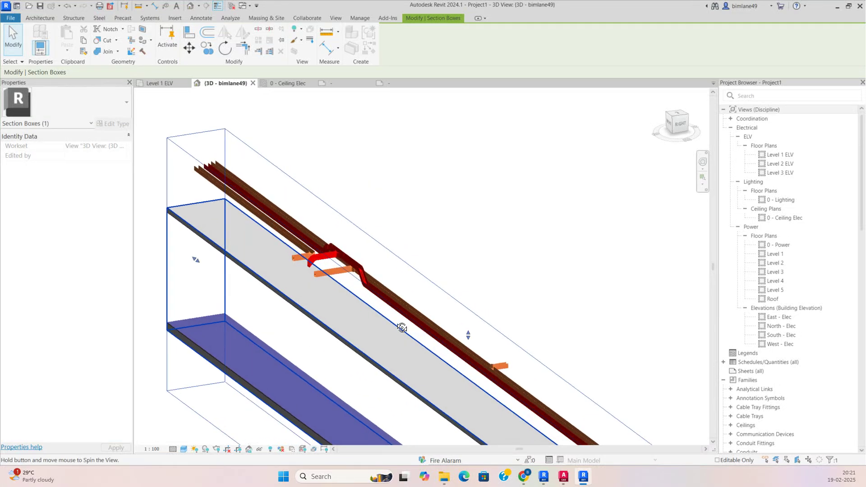
{"action": "key", "text": "Escape"}
Step: On the Level 1 ELV plan, draw a short horizontal section through SECURITY RACK-1, with a view depth of about 266 mm
{"action": "left_click", "coordinate": [160, 83]}
{"action": "scroll", "coordinate": [415, 196], "scroll_direction": "up", "scroll_amount": 2}
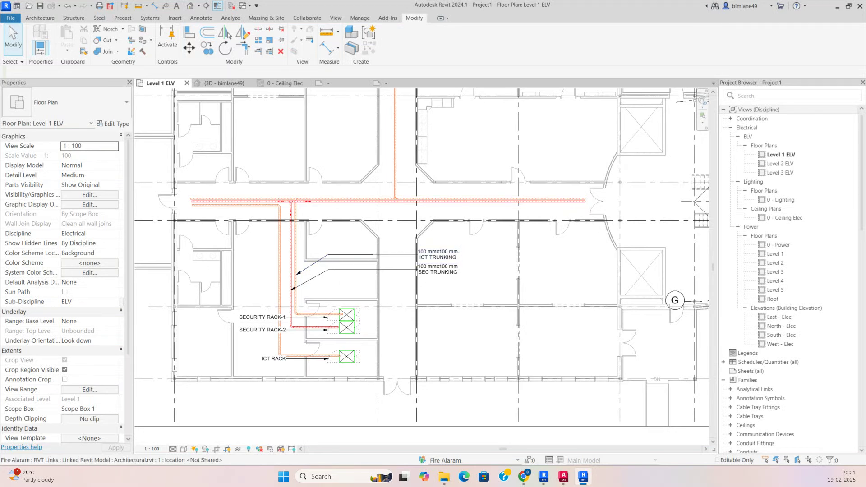
{"action": "scroll", "coordinate": [359, 324], "scroll_direction": "up", "scroll_amount": 5}
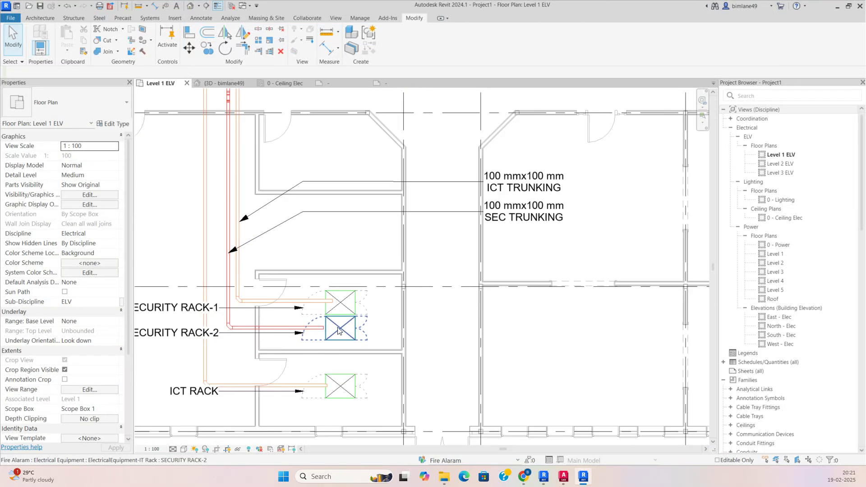
{"action": "scroll", "coordinate": [373, 311], "scroll_direction": "up", "scroll_amount": 3}
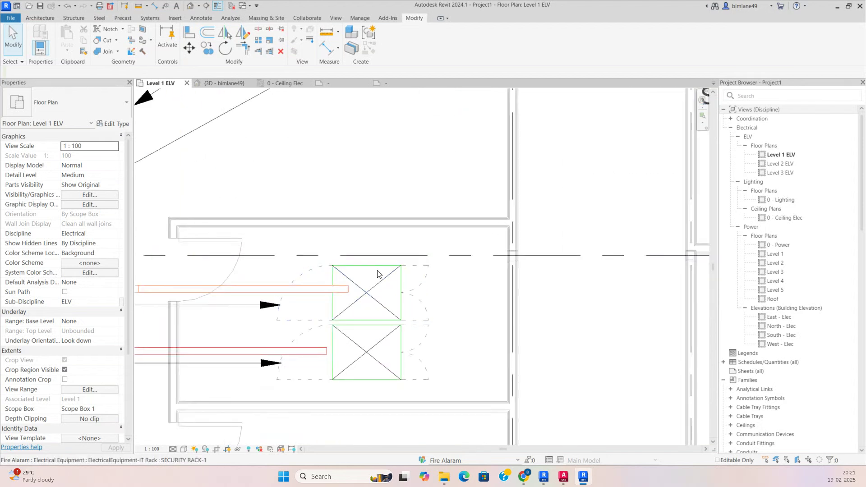
{"action": "left_click", "coordinate": [209, 6]}
{"action": "scroll", "coordinate": [272, 295], "scroll_direction": "up", "scroll_amount": 3}
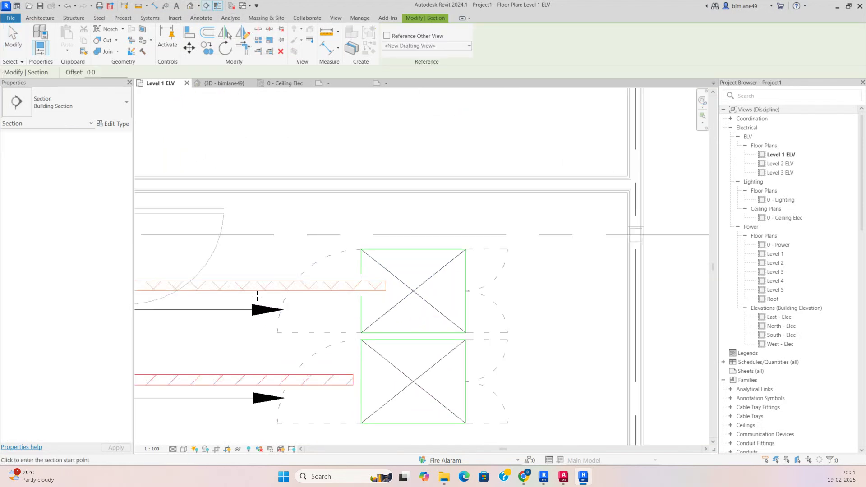
{"action": "left_click", "coordinate": [257, 296]}
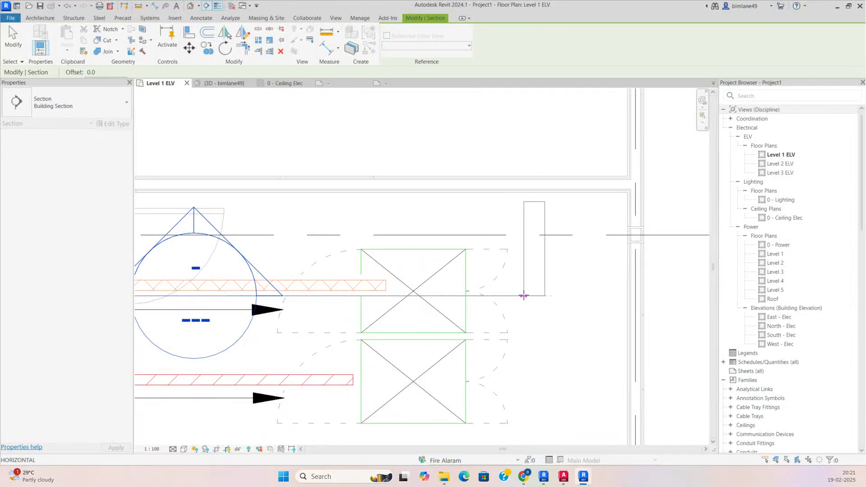
{"action": "left_click", "coordinate": [523, 296]}
{"action": "scroll", "coordinate": [487, 284], "scroll_direction": "down", "scroll_amount": 1}
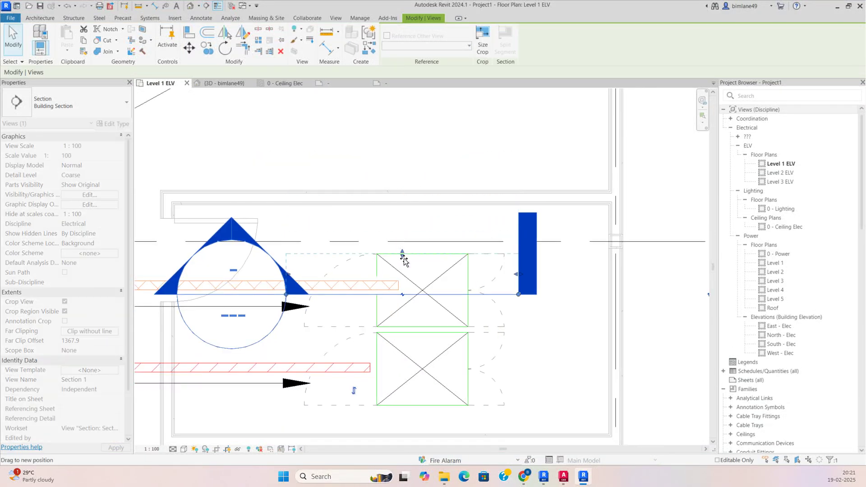
Step: Open the new section's view and set it to Fine detail level with a shaded visual style
{"action": "right_click", "coordinate": [450, 294]}
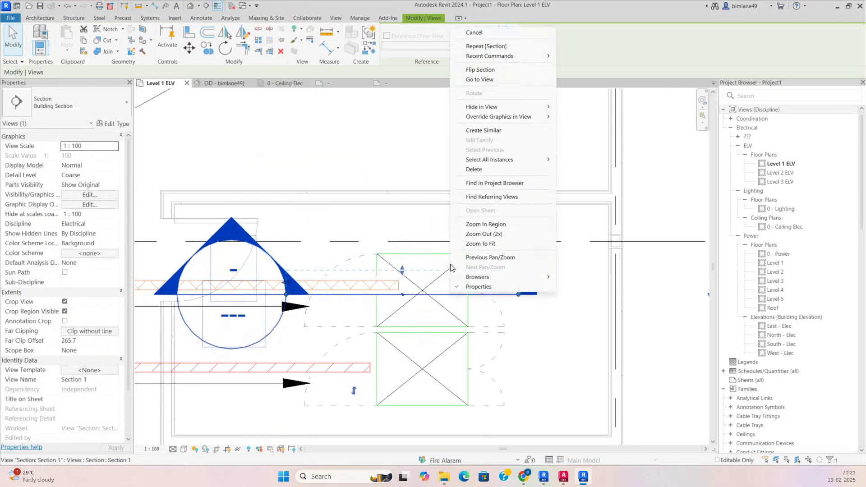
{"action": "left_click", "coordinate": [476, 81]}
{"action": "left_click", "coordinate": [173, 449]}
{"action": "left_click", "coordinate": [181, 441]}
{"action": "left_click", "coordinate": [183, 449]}
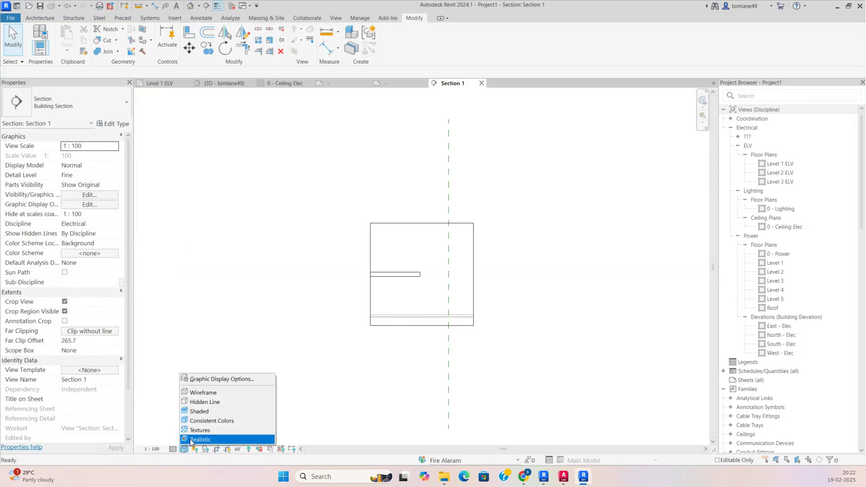
{"action": "left_click", "coordinate": [198, 416]}
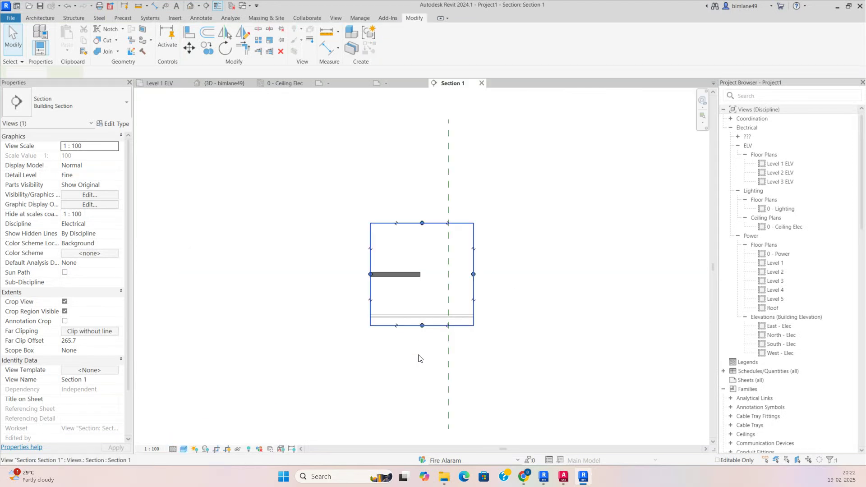
Step: Extend the section's crop region down past T.O. Footing and widen it along the tray run away from the rack
{"action": "left_click", "coordinate": [424, 326]}
{"action": "scroll", "coordinate": [422, 264], "scroll_direction": "down", "scroll_amount": 1}
{"action": "middle_click_drag", "start_coordinate": [421, 265], "coordinate": [419, 194]}
{"action": "left_click_drag", "start_coordinate": [419, 194], "coordinate": [408, 395]}
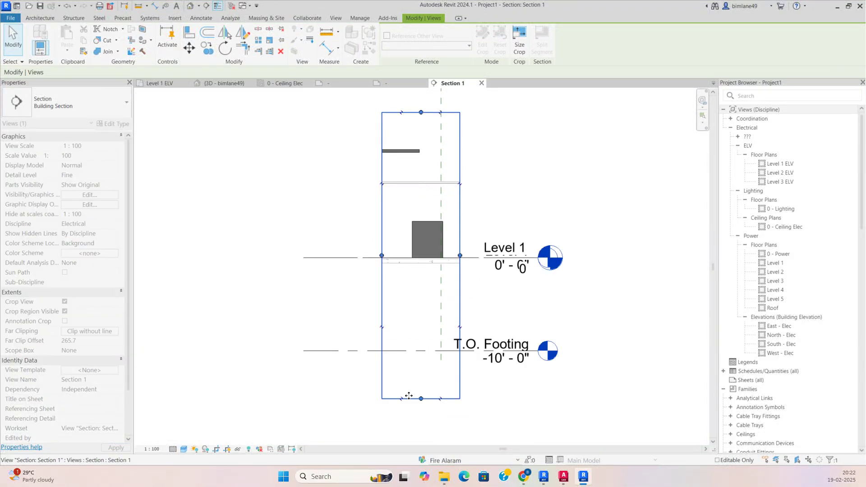
{"action": "left_click_drag", "start_coordinate": [382, 255], "coordinate": [300, 255]}
{"action": "scroll", "coordinate": [440, 148], "scroll_direction": "up", "scroll_amount": 3}
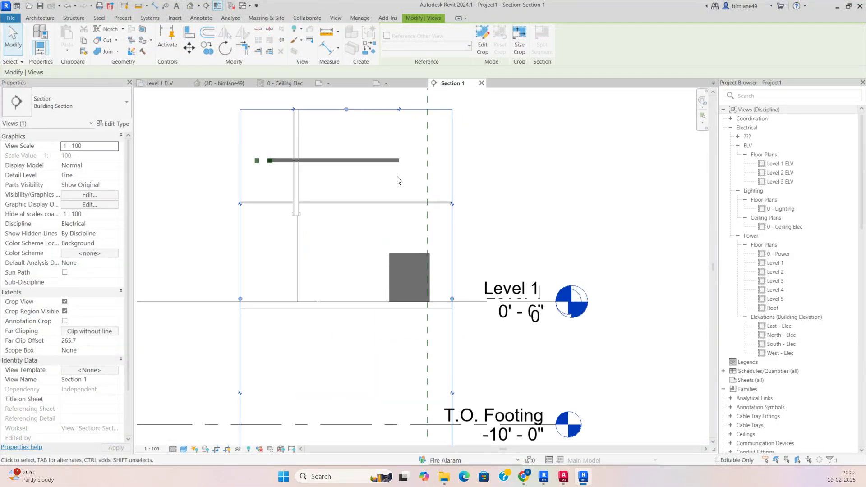
Step: Draw a vertical ICT TRUNKING cable tray from the open end of the horizontal tray down to the top of SECURITY RACK-1
{"action": "left_click", "coordinate": [403, 154]}
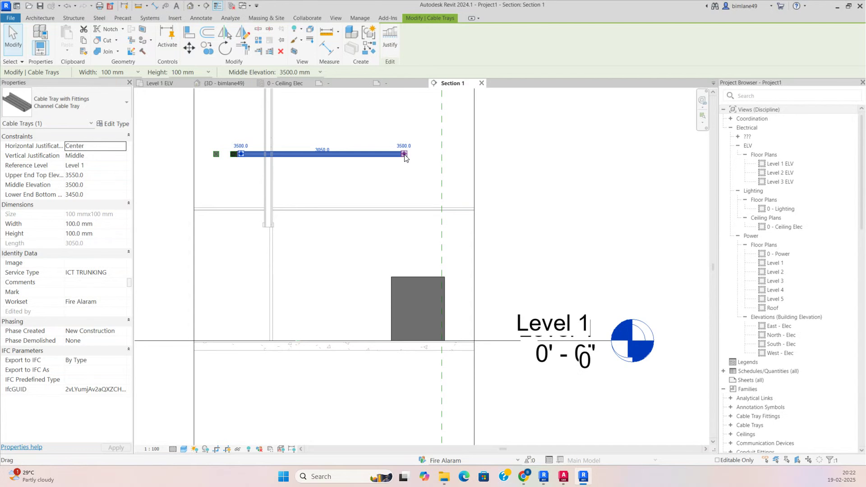
{"action": "right_click", "coordinate": [404, 154]}
{"action": "left_click", "coordinate": [434, 197]}
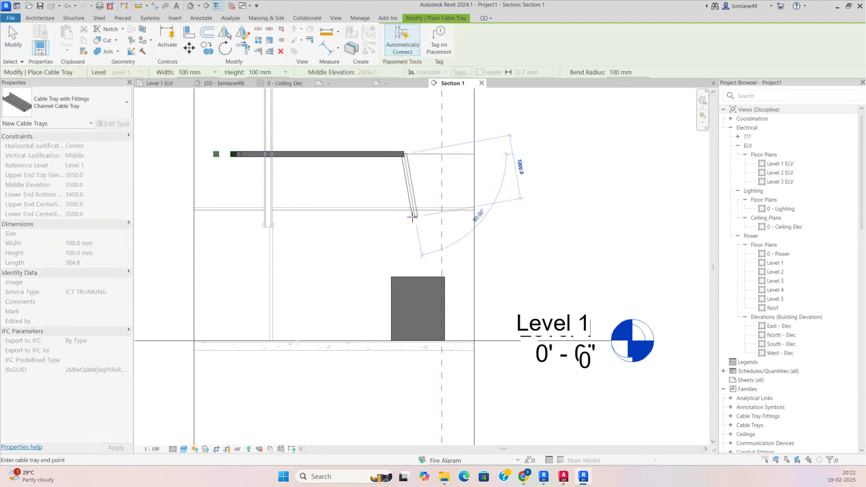
{"action": "left_click", "coordinate": [406, 272]}
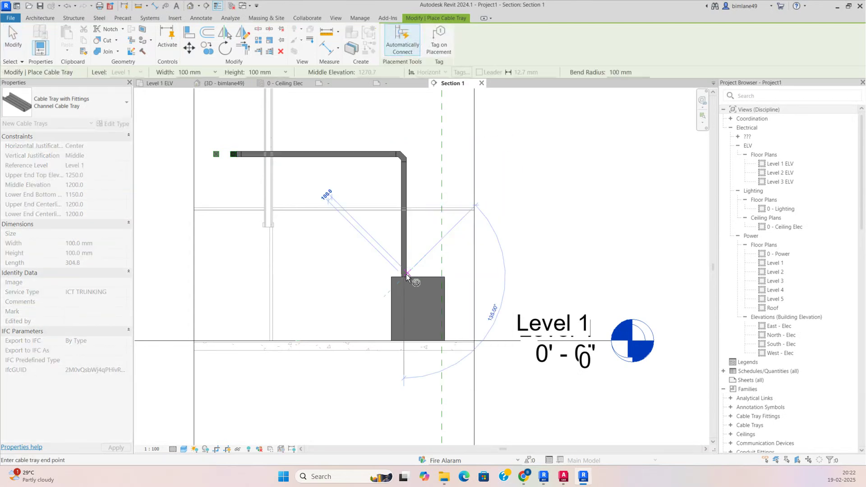
{"action": "key", "text": "Escape"}
{"action": "key", "text": "Escape"}
Step: Isolate the connected ICT tray run and rack in a 3D section box and examine the vertical drop
{"action": "left_click", "coordinate": [358, 154]}
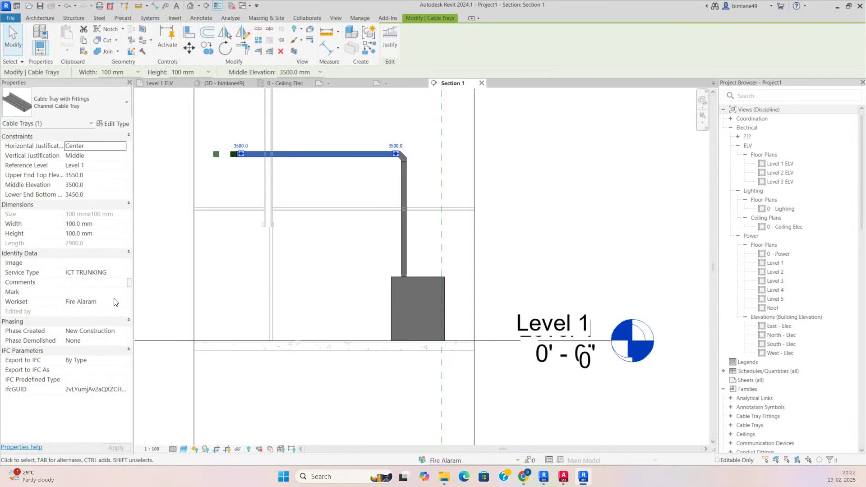
{"action": "left_click", "coordinate": [403, 247]}
{"action": "key", "text": "Escape"}
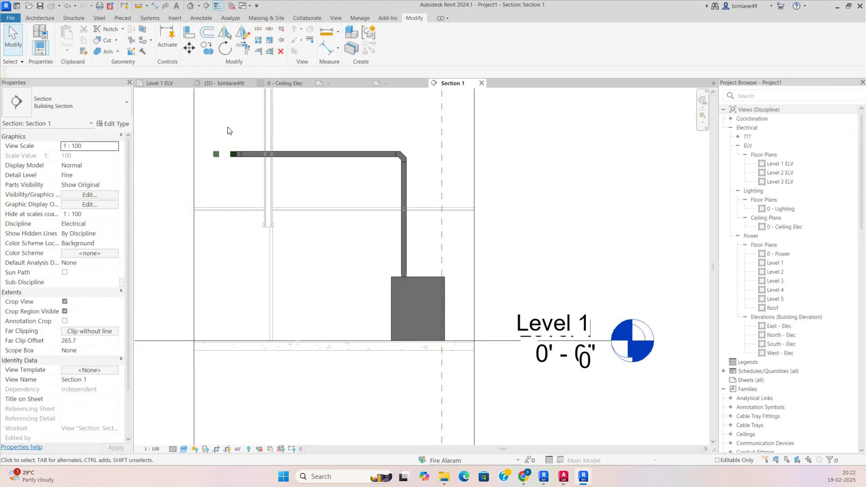
{"action": "left_click", "coordinate": [416, 309]}
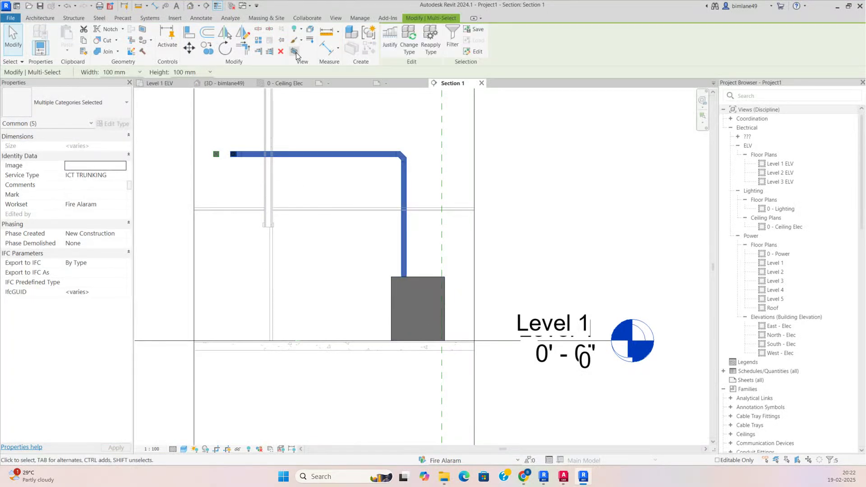
{"action": "left_click", "coordinate": [295, 51]}
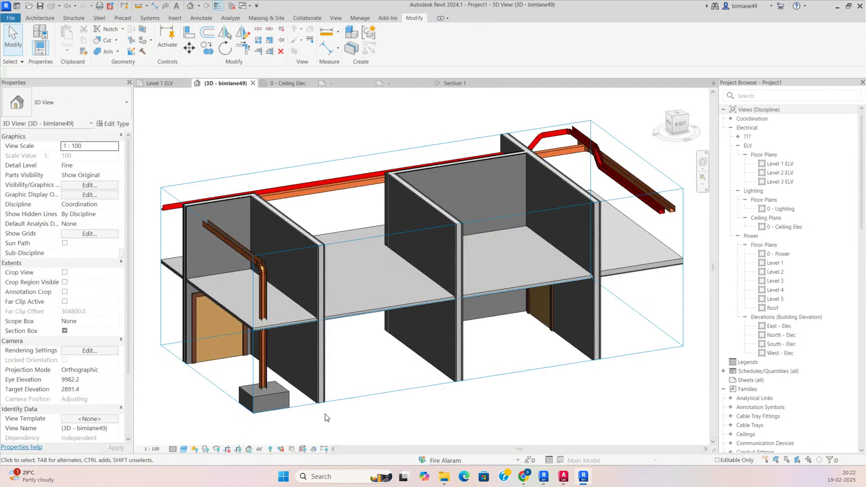
{"action": "middle_click_drag", "start_coordinate": [327, 417], "coordinate": [318, 247], "text": "shift"}
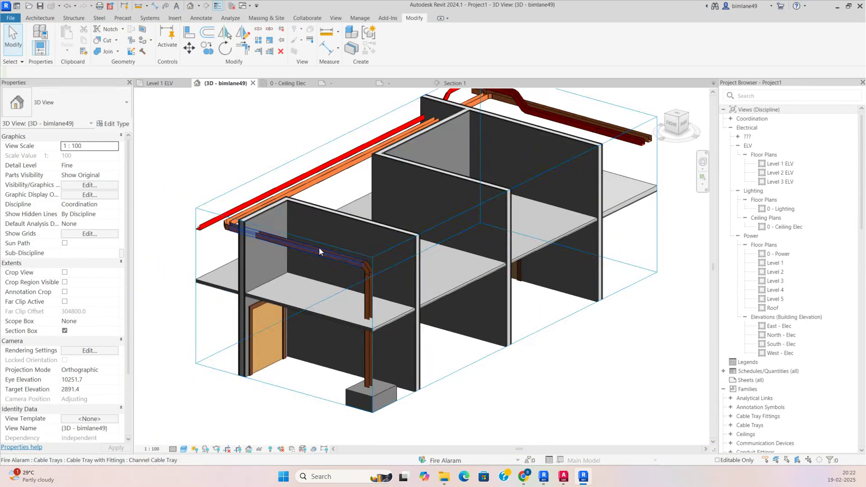
Step: Move the section line on the Level 1 ELV plan down to SECURITY RACK-2 and open its view
{"action": "left_click", "coordinate": [164, 83]}
{"action": "scroll", "coordinate": [446, 293], "scroll_direction": "up", "scroll_amount": 4}
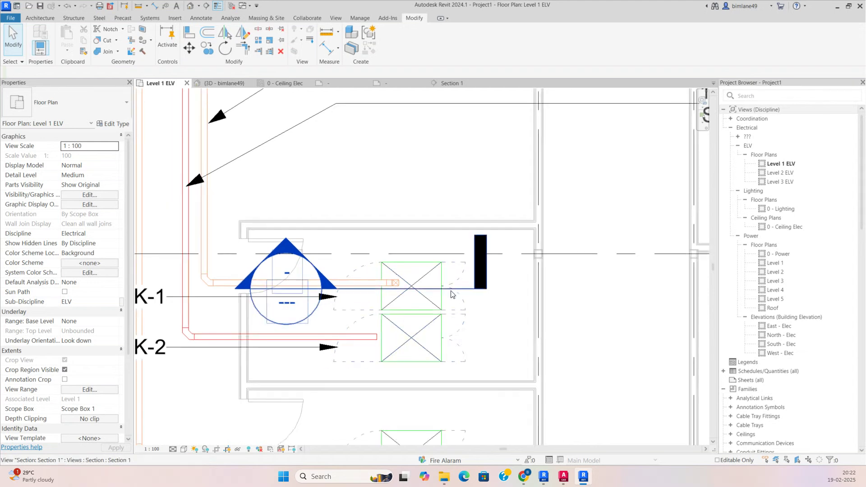
{"action": "left_click", "coordinate": [442, 293]}
{"action": "left_click_drag", "start_coordinate": [442, 292], "coordinate": [380, 352]}
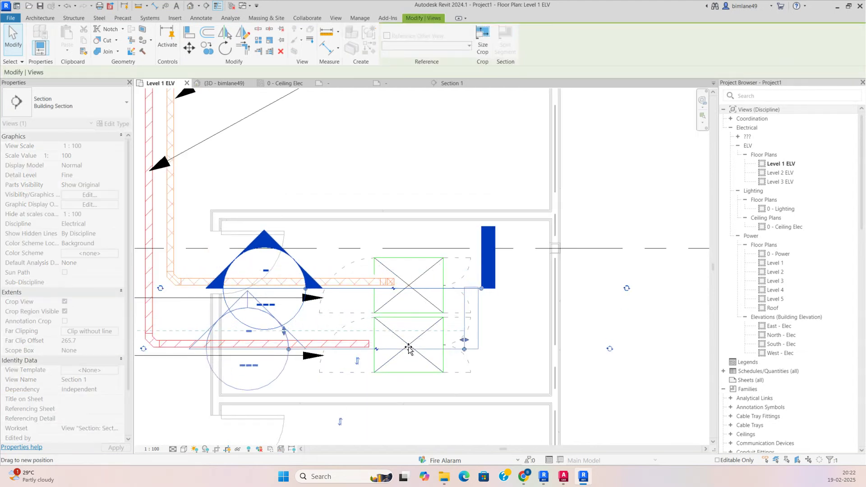
{"action": "scroll", "coordinate": [380, 352], "scroll_direction": "up", "scroll_amount": 1}
{"action": "right_click", "coordinate": [386, 350]}
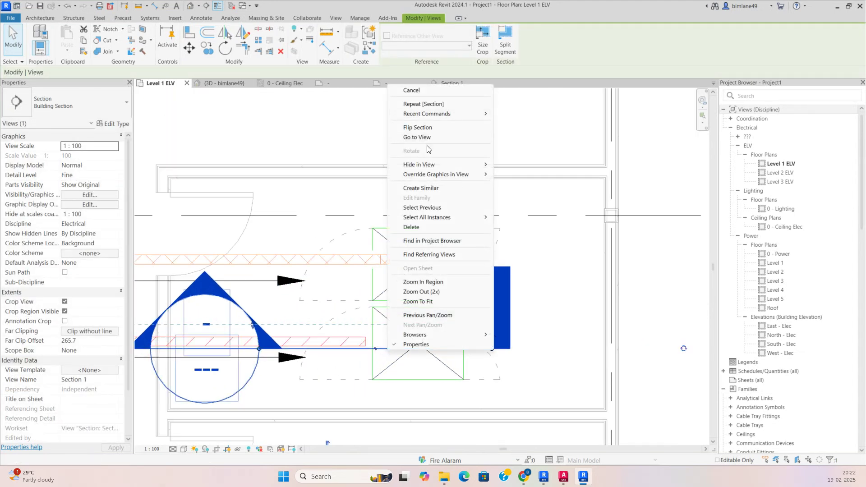
{"action": "left_click", "coordinate": [416, 137]}
{"action": "scroll", "coordinate": [406, 148], "scroll_direction": "up", "scroll_amount": 2}
{"action": "left_click", "coordinate": [403, 148]}
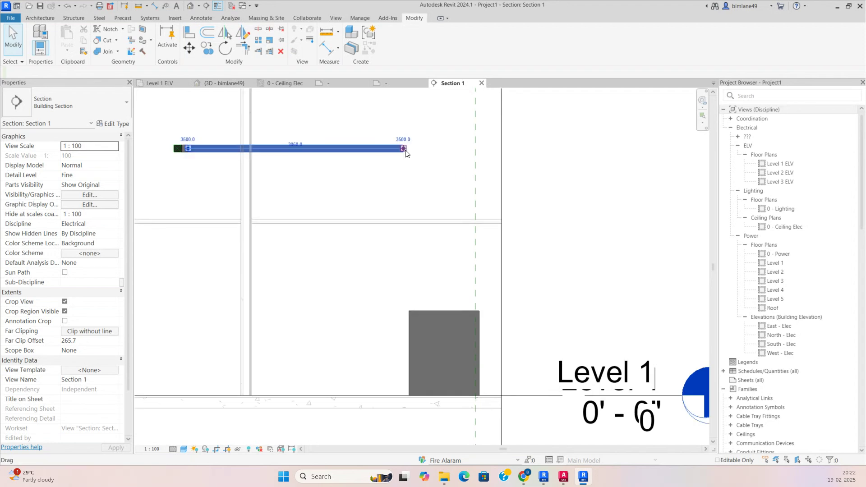
{"action": "right_click", "coordinate": [404, 152]}
{"action": "left_click", "coordinate": [440, 194]}
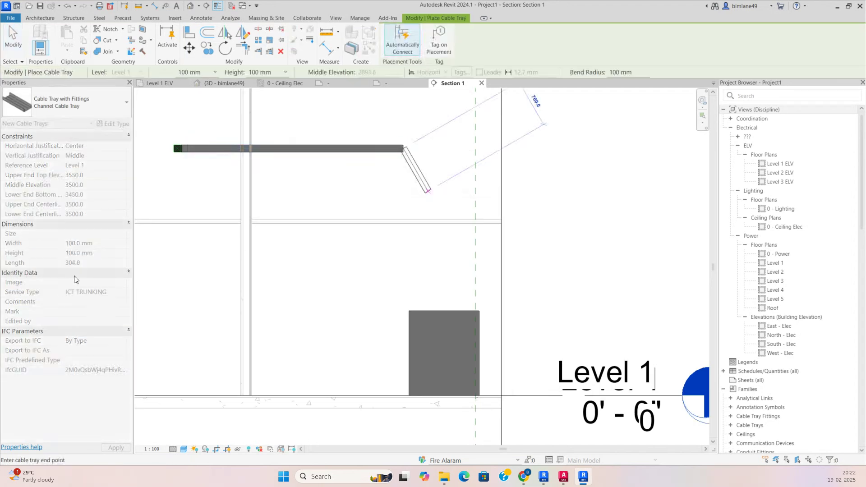
{"action": "key", "text": "Escape"}
{"action": "key", "text": "Escape"}
Step: Extend the horizontal SEC TRUNKING cable tray towards the rack and drop it vertically to the top of SECURITY RACK-2
{"action": "left_click", "coordinate": [404, 150]}
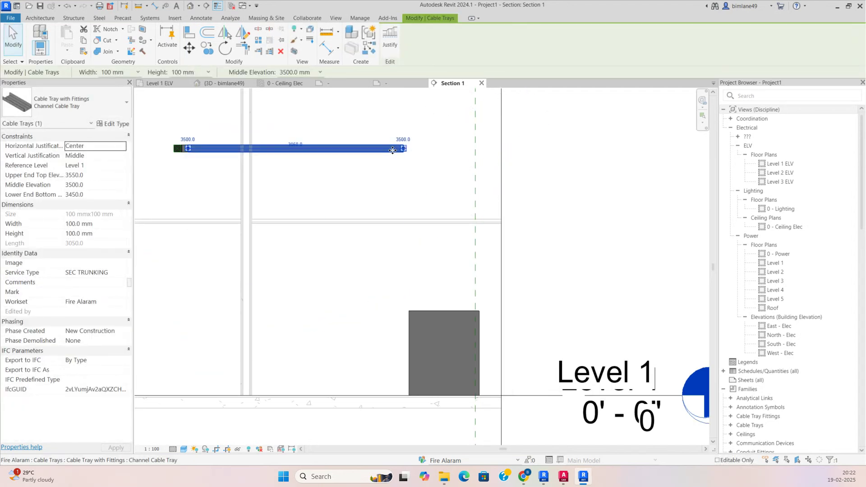
{"action": "key", "text": "c"}
{"action": "key", "text": "t"}
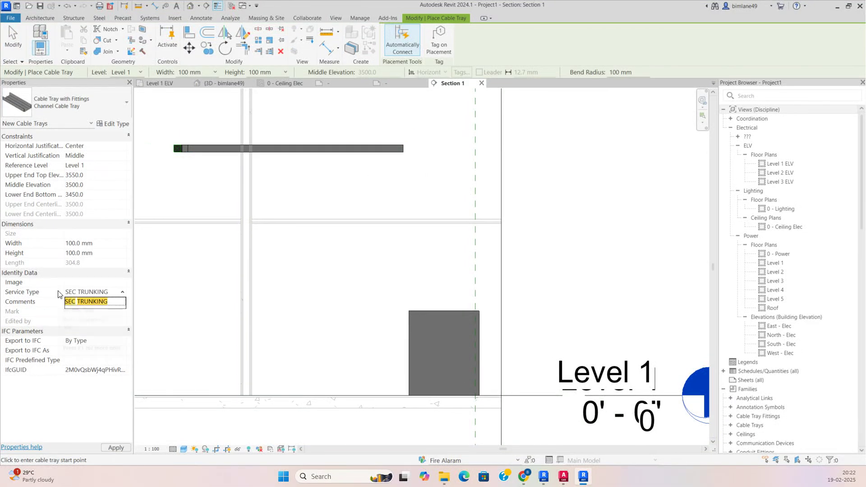
{"action": "left_click", "coordinate": [404, 148]}
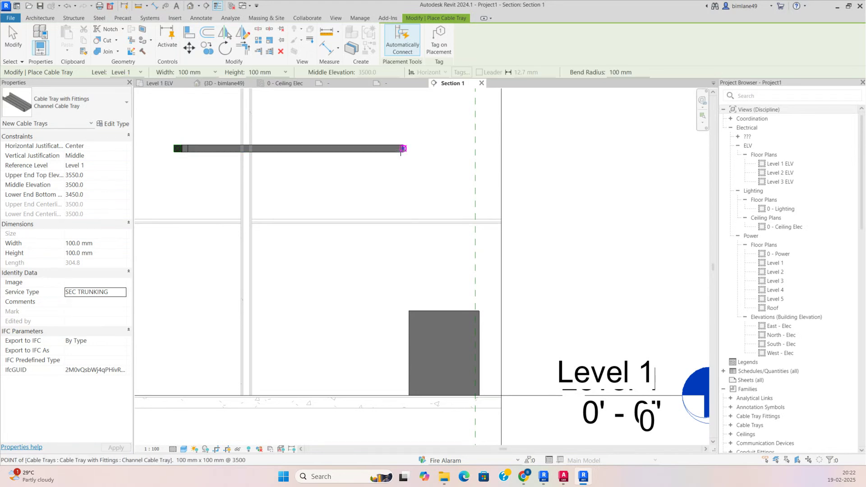
{"action": "left_click", "coordinate": [437, 149]}
{"action": "left_click", "coordinate": [438, 310]}
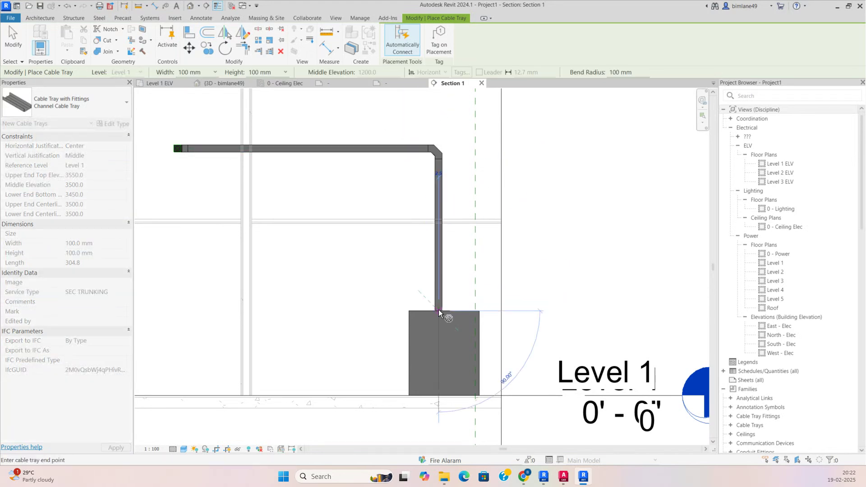
{"action": "key", "text": "Escape"}
{"action": "key", "text": "Escape"}
Step: Select the whole SEC TRUNKING run in the section and examine it in the 3D view
{"action": "scroll", "coordinate": [385, 226], "scroll_direction": "down", "scroll_amount": 2}
{"action": "left_click_drag", "start_coordinate": [484, 320], "coordinate": [221, 158]}
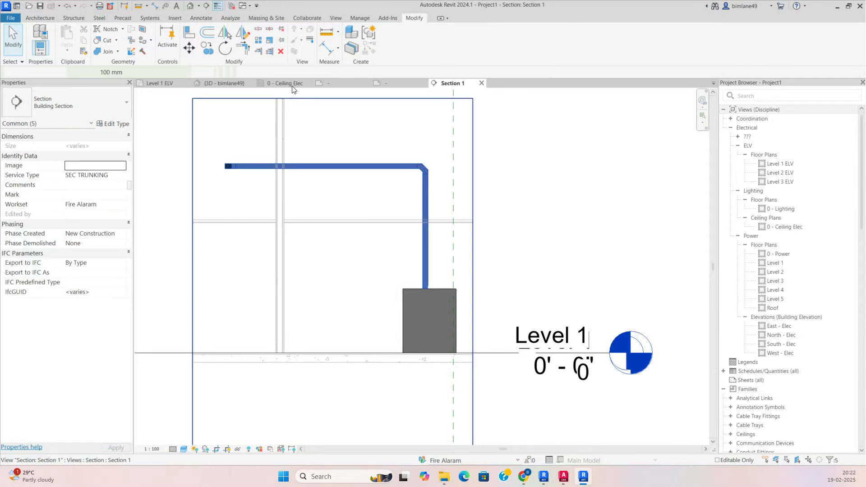
{"action": "key", "text": "ctrl+Tab"}
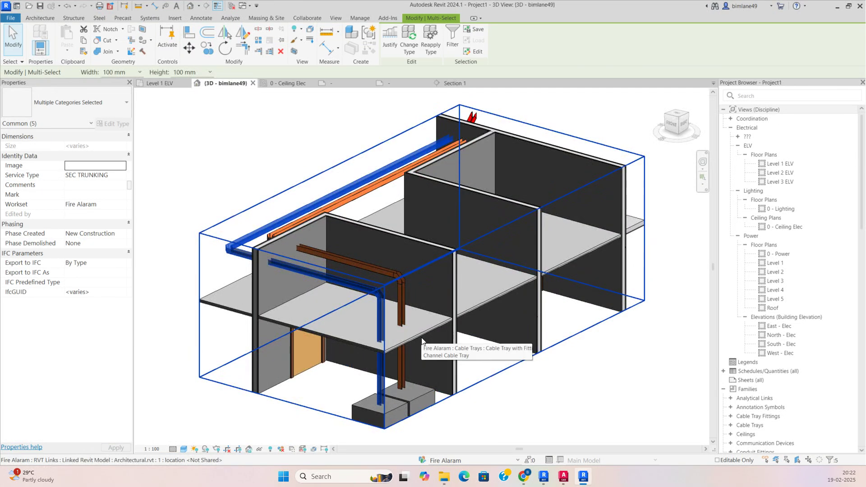
{"action": "key", "text": "Escape"}
{"action": "scroll", "coordinate": [559, 328], "scroll_direction": "down", "scroll_amount": 1}
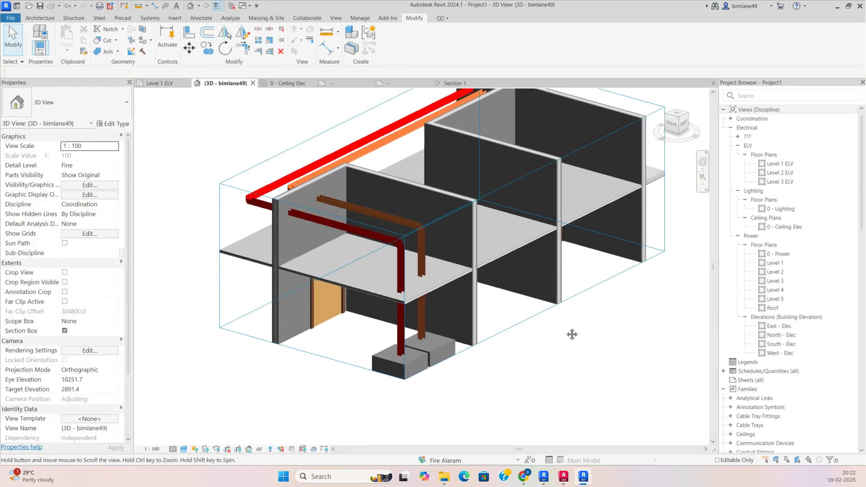
Step: Extend the 3D section box downward below the Level 1 floor slab so that it encloses the full racks
{"action": "middle_click_drag", "start_coordinate": [541, 369], "coordinate": [559, 328]}
{"action": "left_click", "coordinate": [478, 245]}
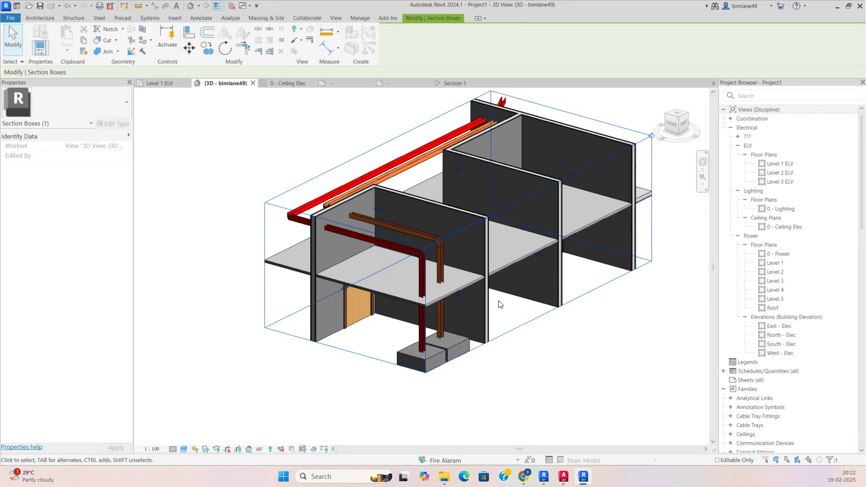
{"action": "scroll", "coordinate": [482, 260], "scroll_direction": "down", "scroll_amount": 1}
{"action": "left_click_drag", "start_coordinate": [467, 293], "coordinate": [480, 407]}
Step: Examine both trunking runs and their vertical drops onto the security racks from the opposite side in 3D
{"action": "middle_click_drag", "start_coordinate": [526, 398], "coordinate": [620, 408], "text": "shift"}
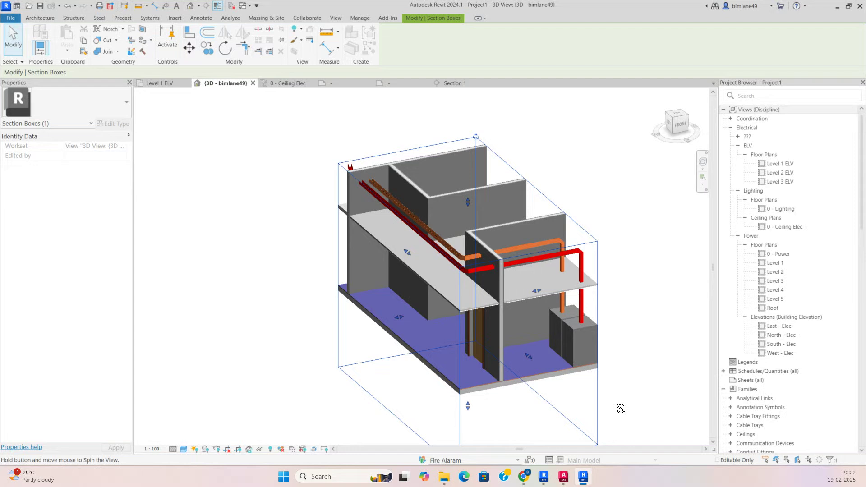
{"action": "middle_click_drag", "start_coordinate": [562, 348], "coordinate": [559, 304], "text": "shift"}
{"action": "scroll", "coordinate": [560, 304], "scroll_direction": "up", "scroll_amount": 2}
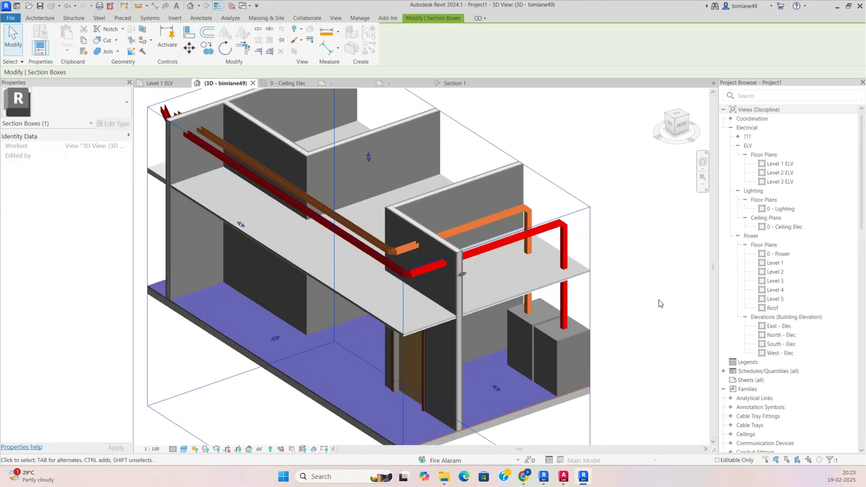
{"action": "scroll", "coordinate": [560, 304], "scroll_direction": "up", "scroll_amount": 2}
{"action": "scroll", "coordinate": [546, 330], "scroll_direction": "down", "scroll_amount": 2}
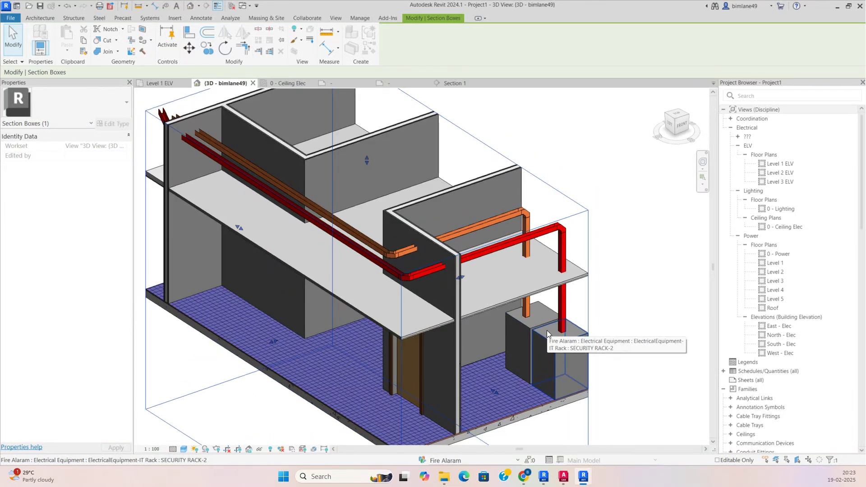
Step: Extend the section box outward on the rack side to include the outer wall of the linked architectural model
{"action": "scroll", "coordinate": [418, 242], "scroll_direction": "down", "scroll_amount": 2}
{"action": "middle_click_drag", "start_coordinate": [418, 243], "coordinate": [535, 385], "text": "shift"}
{"action": "middle_click_drag", "start_coordinate": [417, 239], "coordinate": [406, 252], "text": "shift"}
{"action": "scroll", "coordinate": [417, 246], "scroll_direction": "up", "scroll_amount": 2}
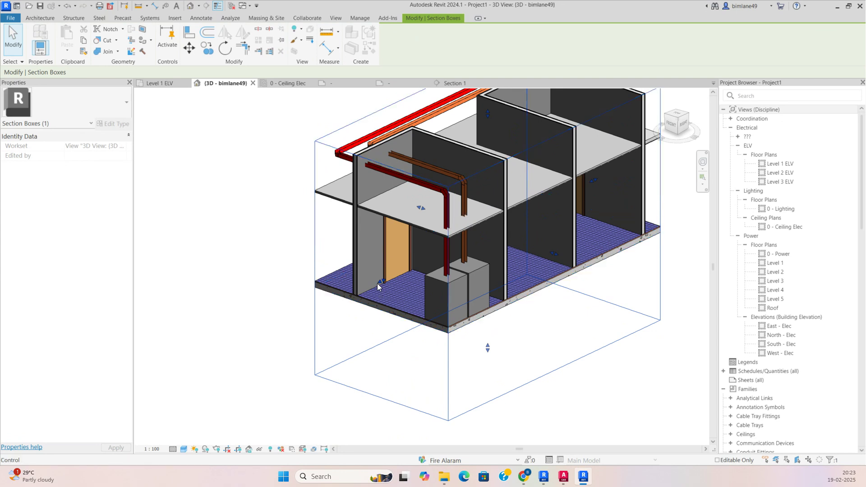
{"action": "left_click_drag", "start_coordinate": [380, 284], "coordinate": [366, 283]}
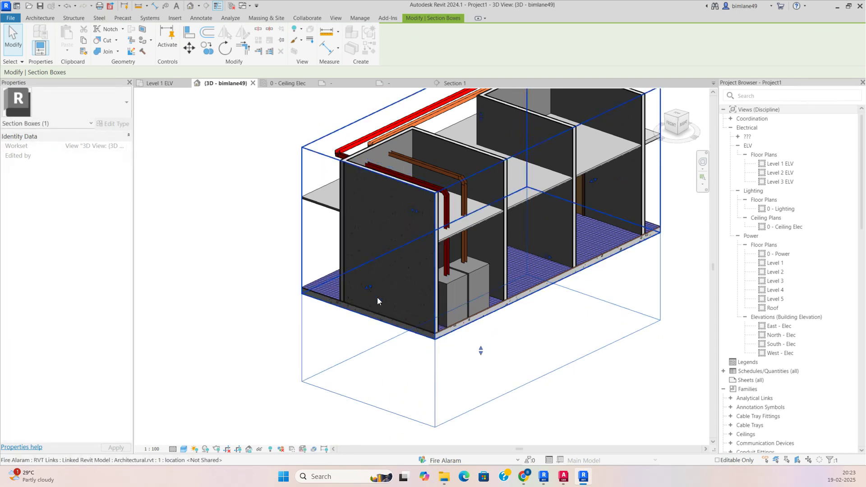